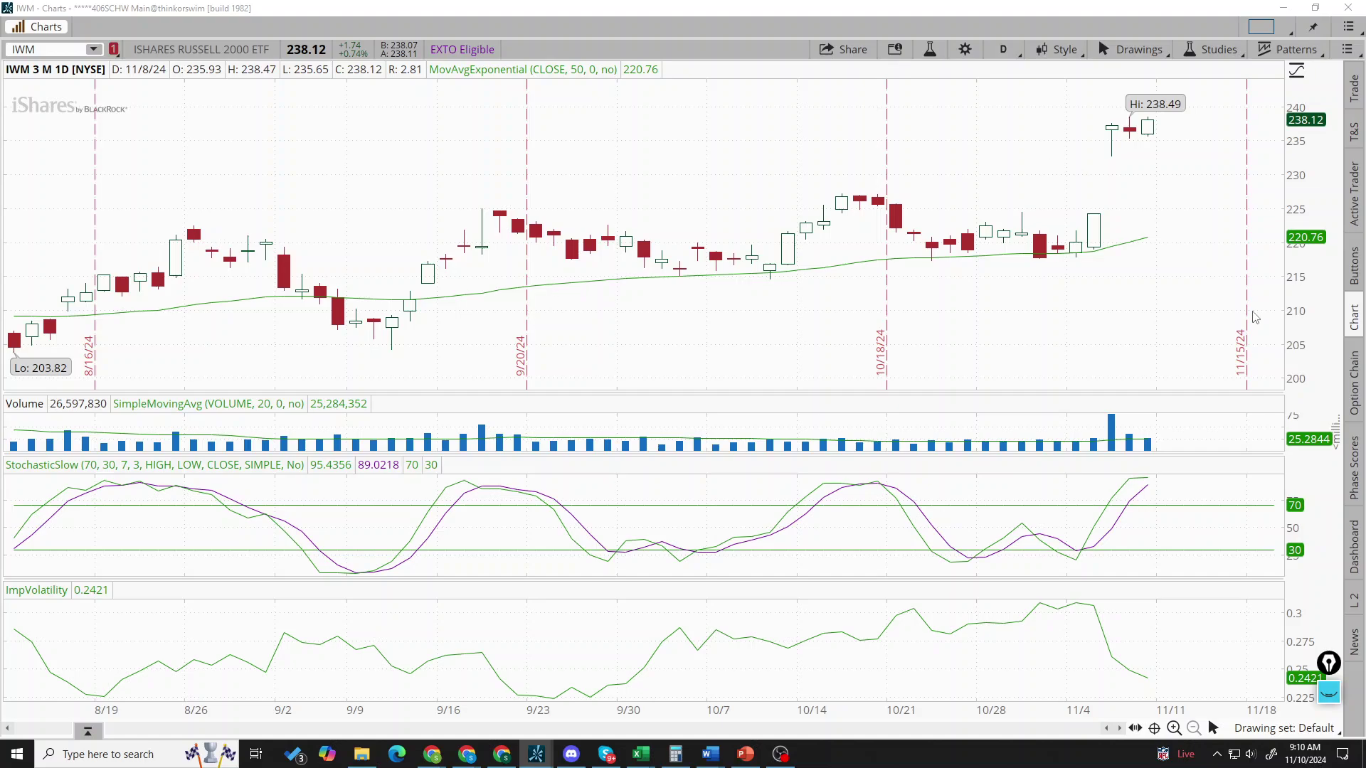
- Set the SPY chart to the 3 Y : W time frame and switch to the MWG Market Posture Log workbook in Excel
click(1003, 49)
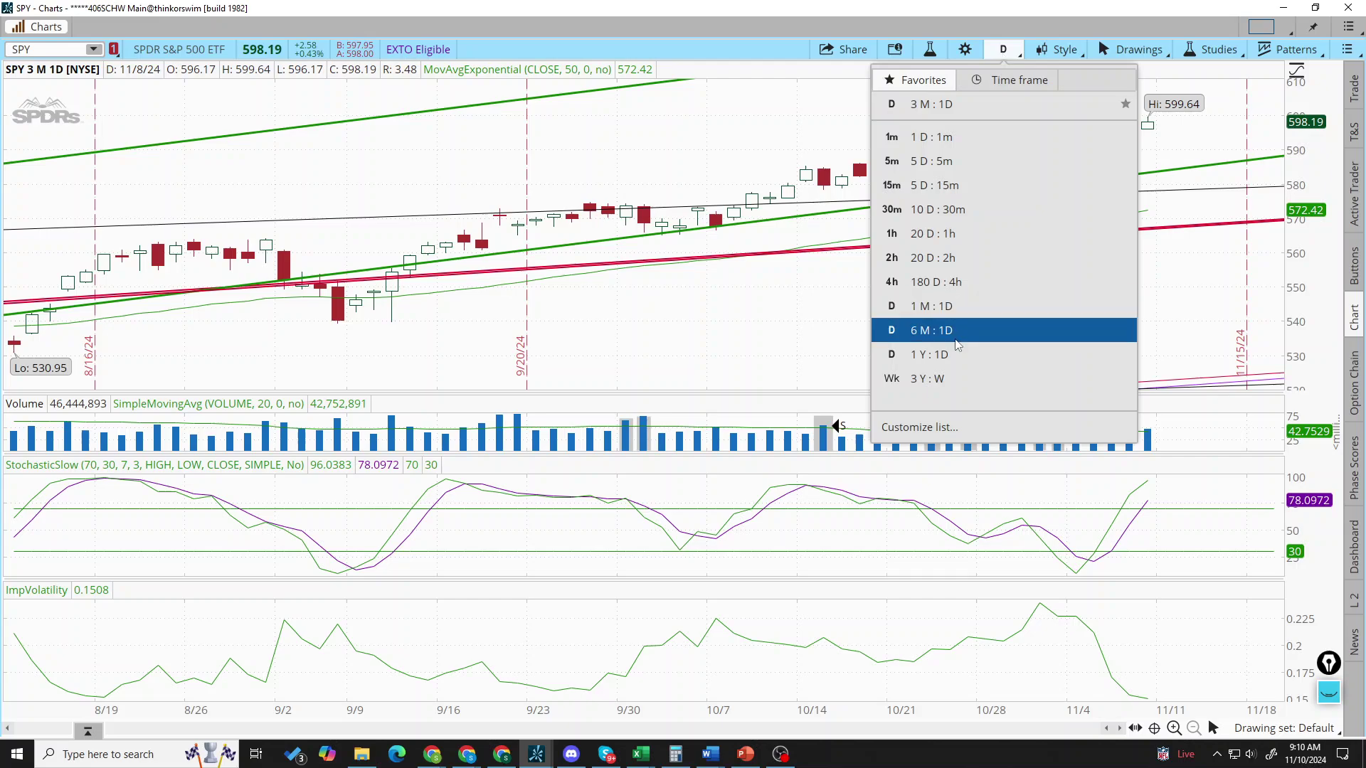
click(951, 378)
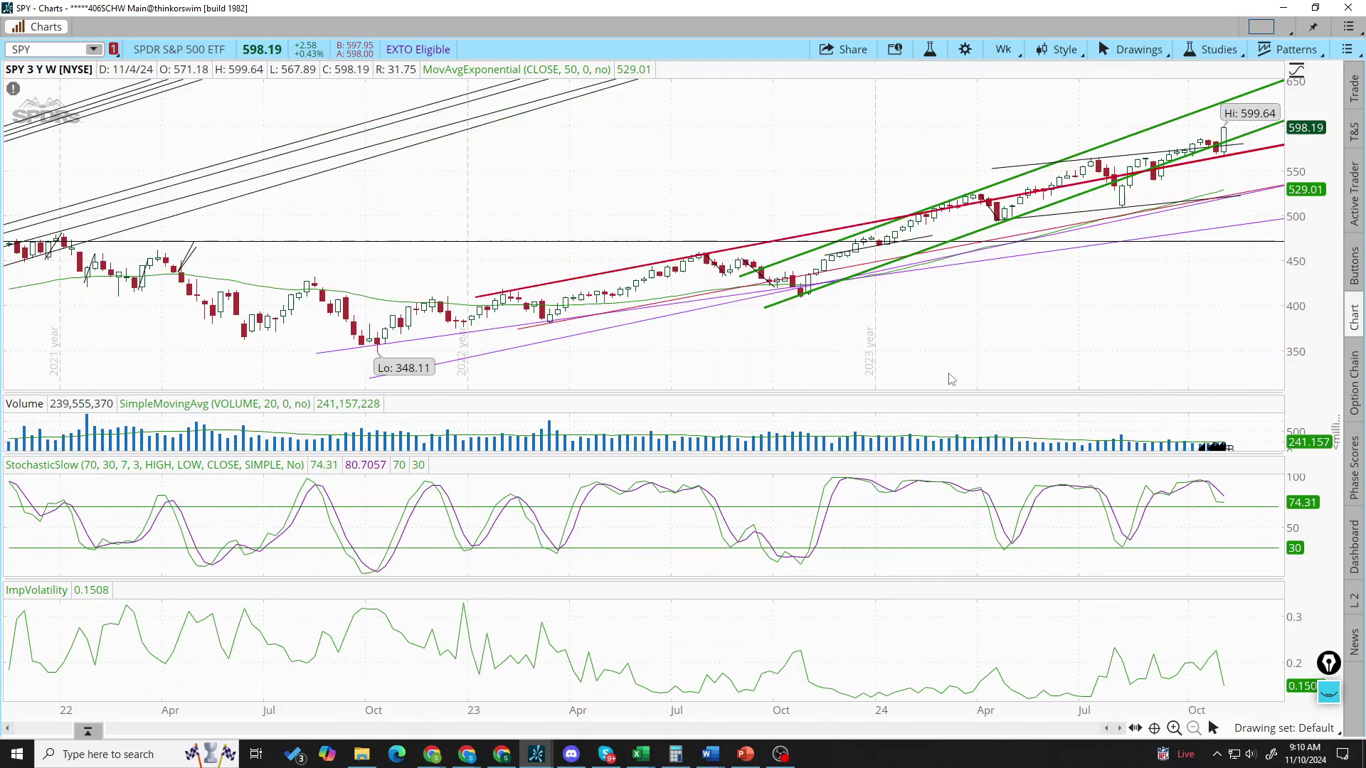
click(1283, 10)
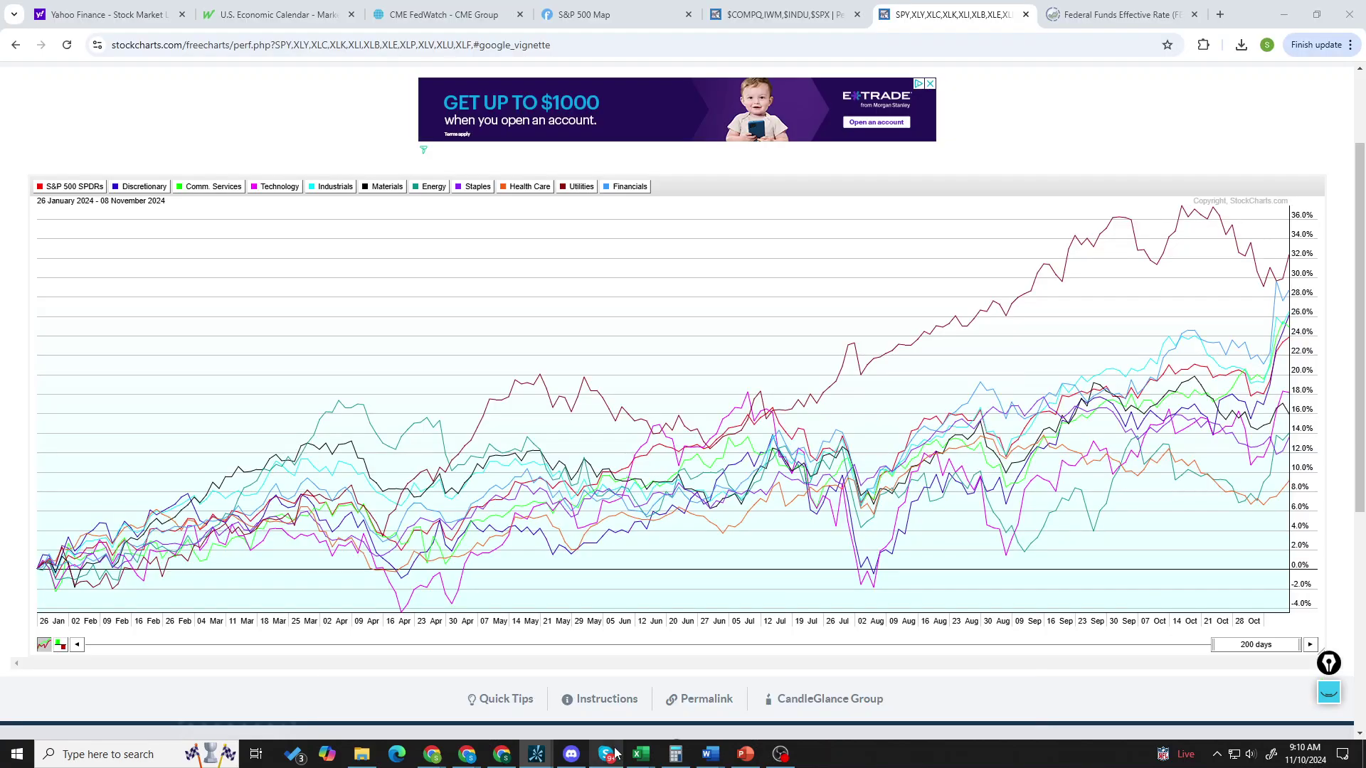
click(641, 754)
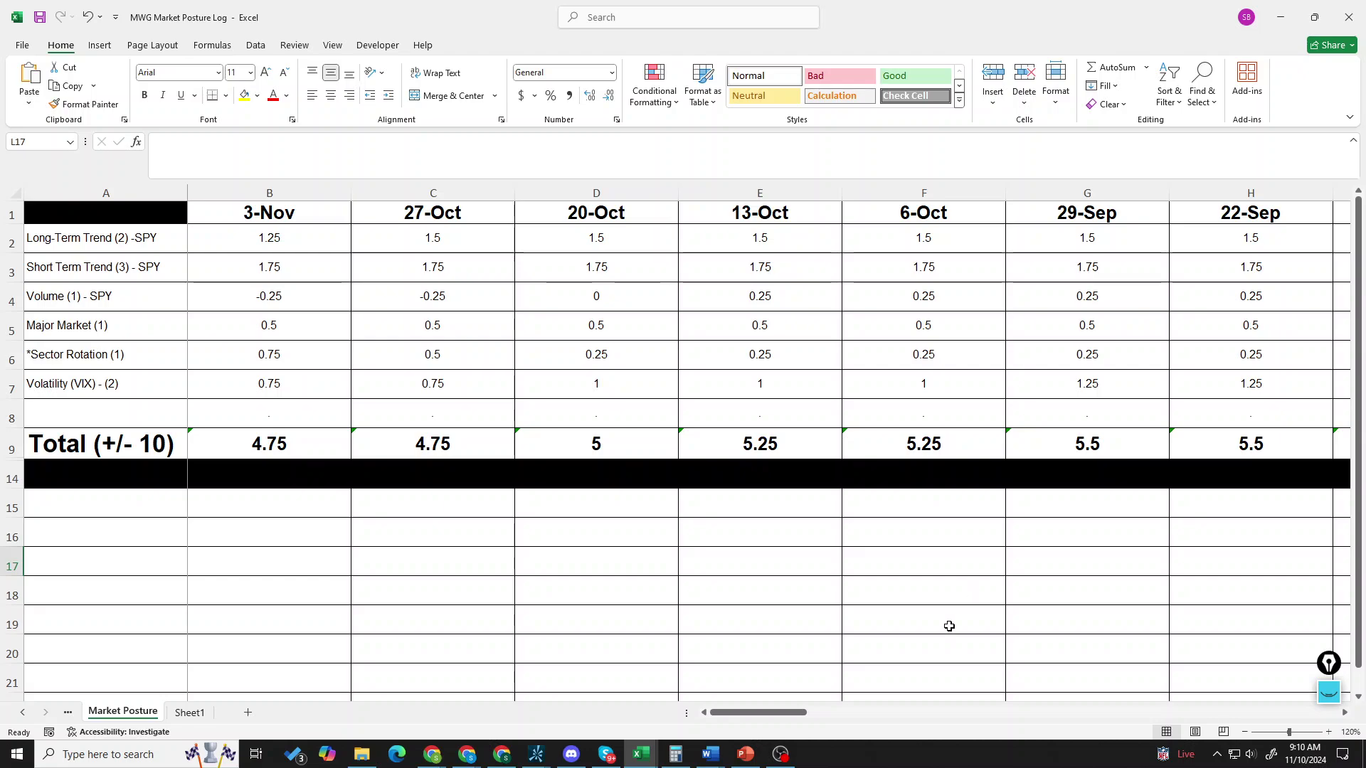
- Highlight the 2023 columns from 1-Oct through 5-Nov in the posture log to review their scores
drag(783, 714, 1032, 695)
click(1048, 191)
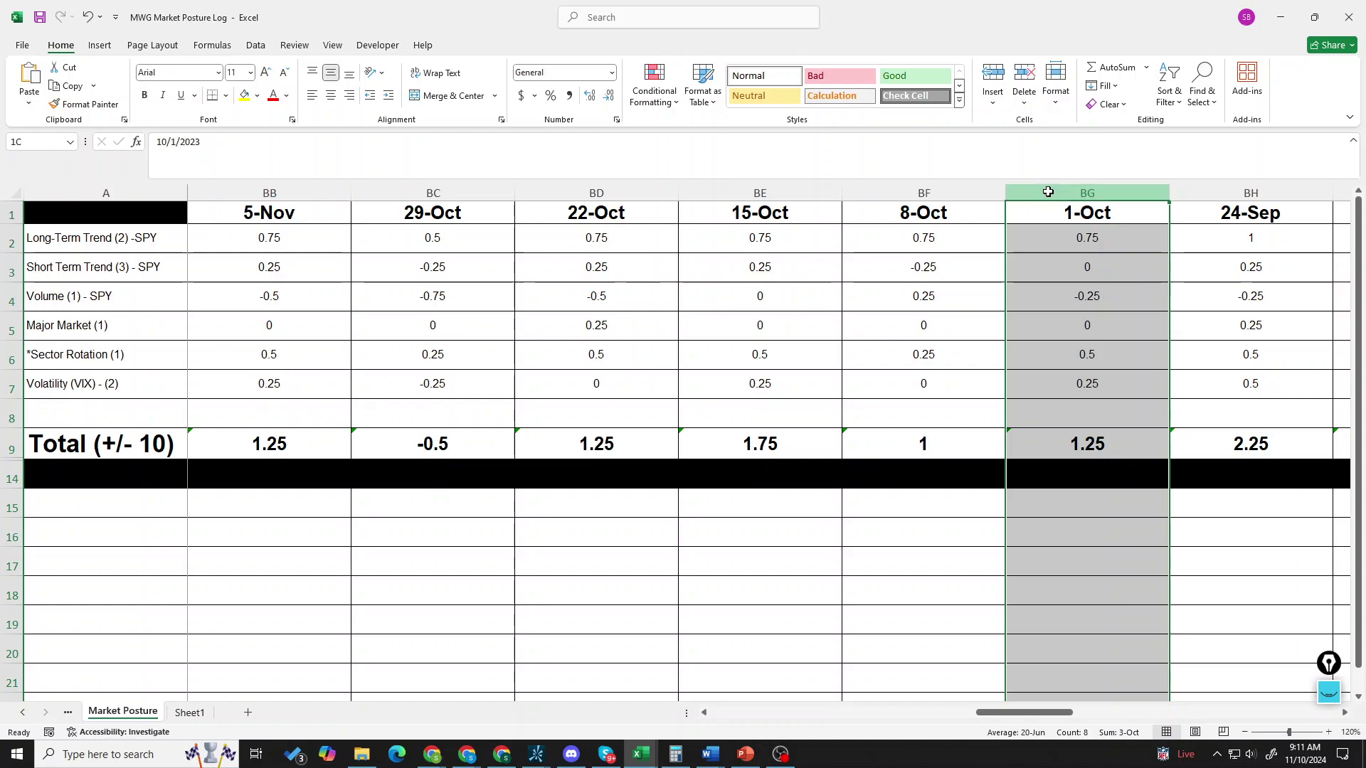
key(shift+Left)
key(shift+Left)
key(shift+Left)
key(shift+Left)
key(shift+Left)
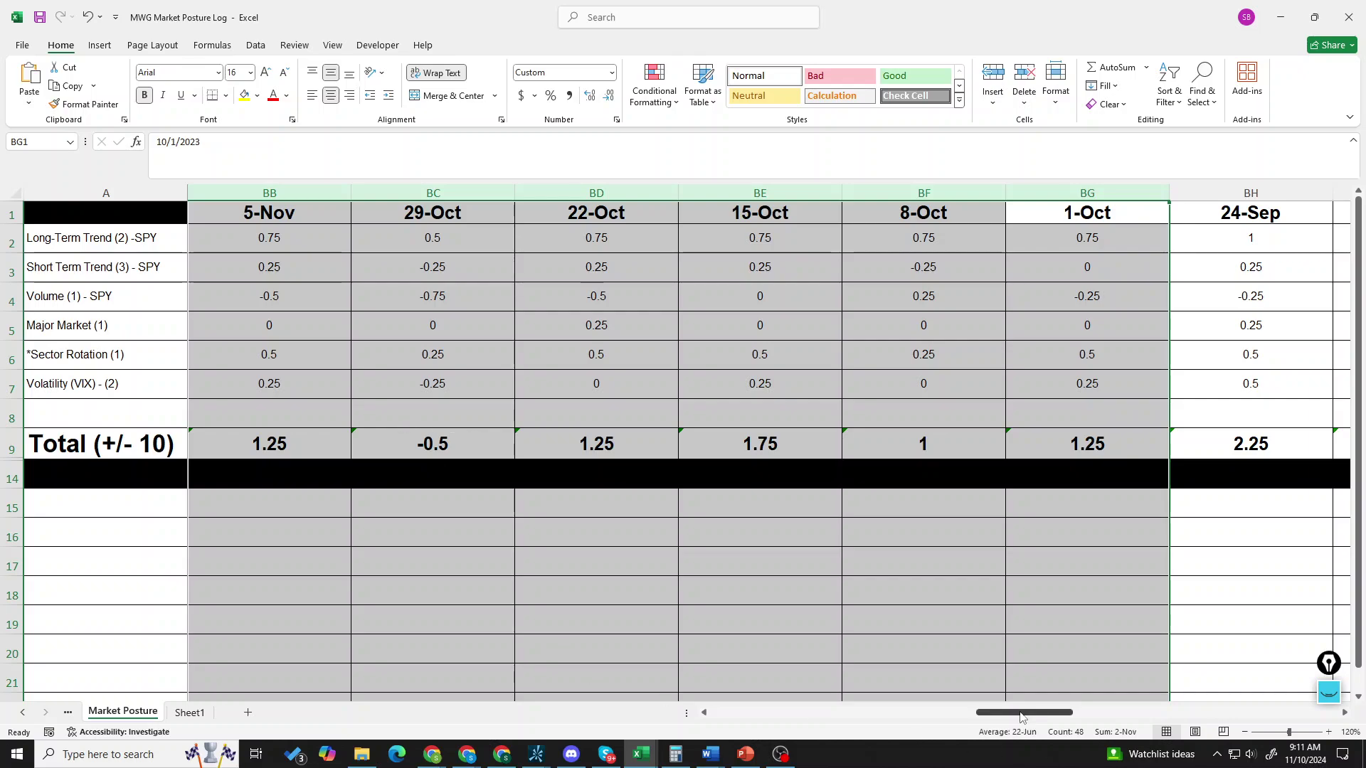
- Review the 2023 totals for 5-Nov, 12-Nov and 19-Nov one after another
drag(1022, 713, 1012, 715)
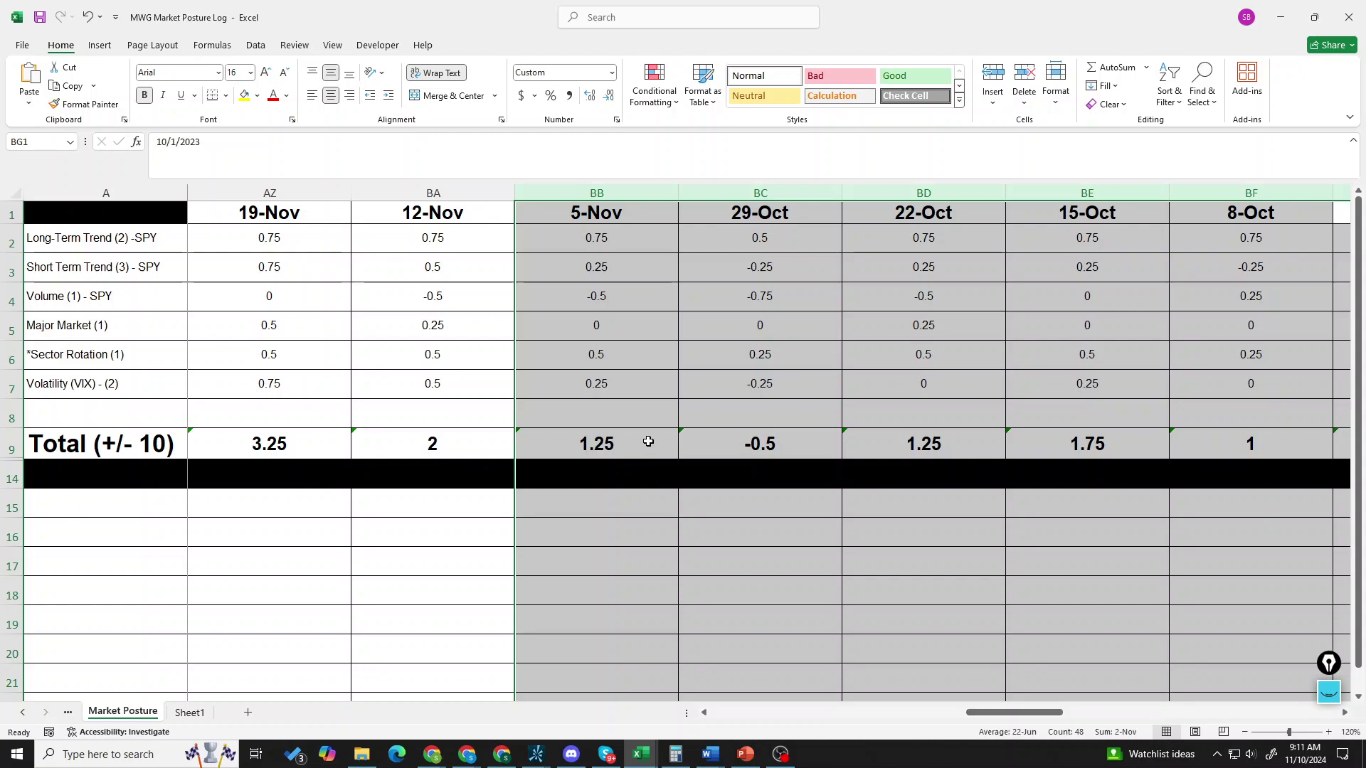
click(610, 441)
click(455, 442)
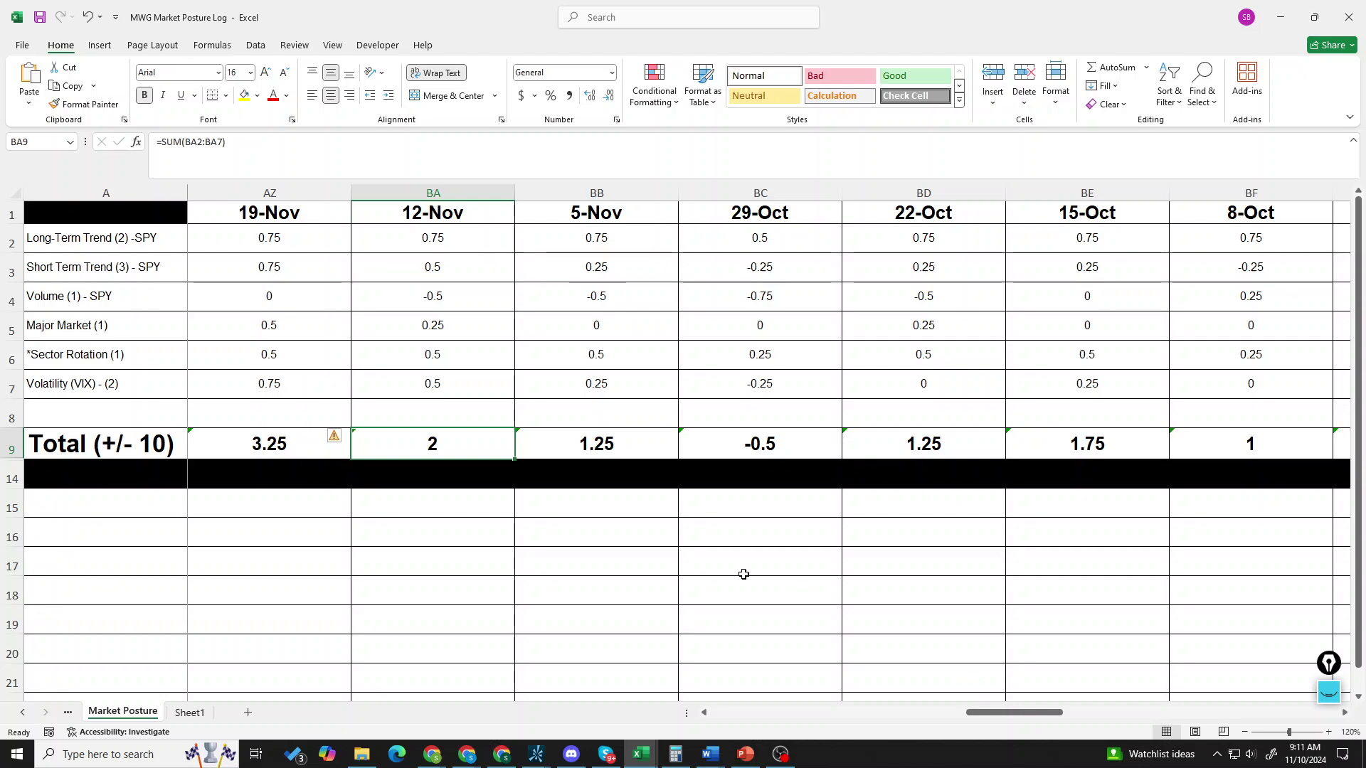
click(288, 443)
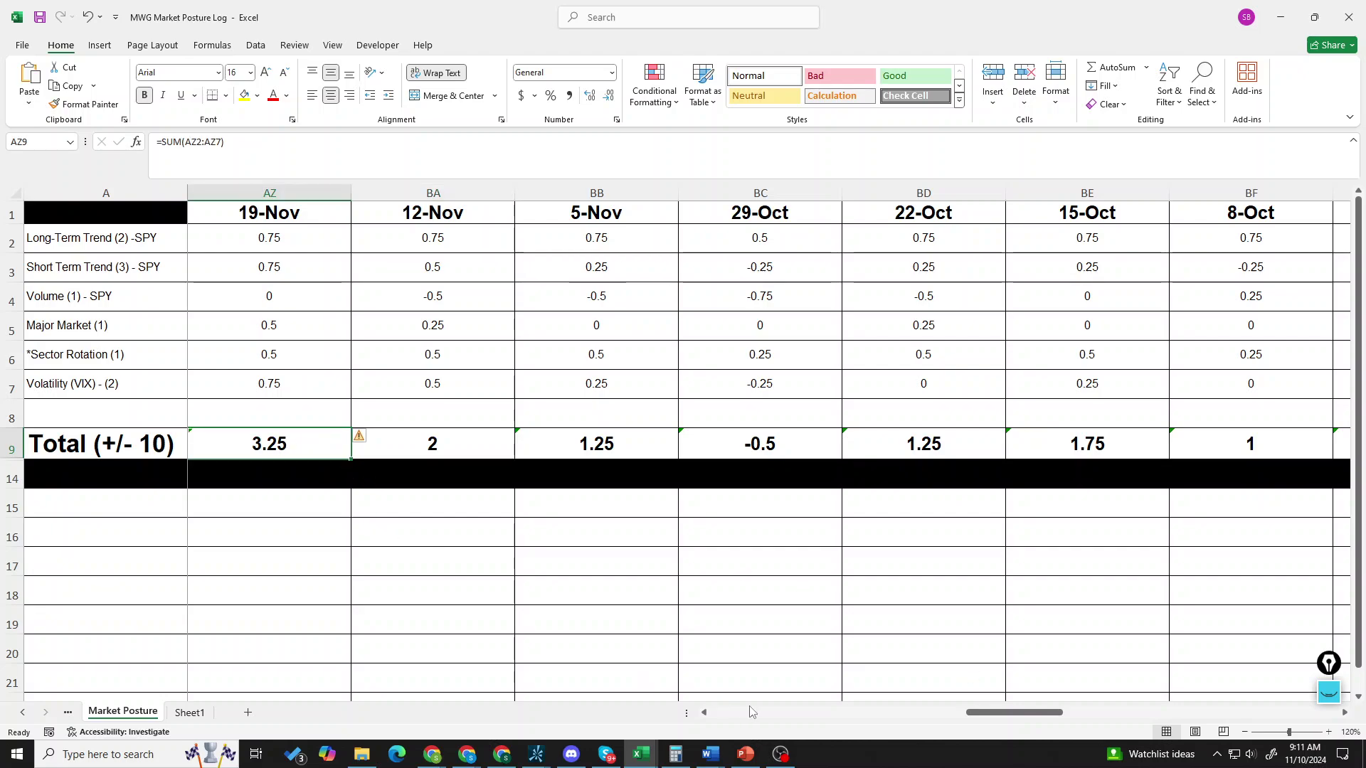
- Highlight the 2024 columns for 7-Apr and 14-Apr to compare their scores
drag(1044, 715, 933, 704)
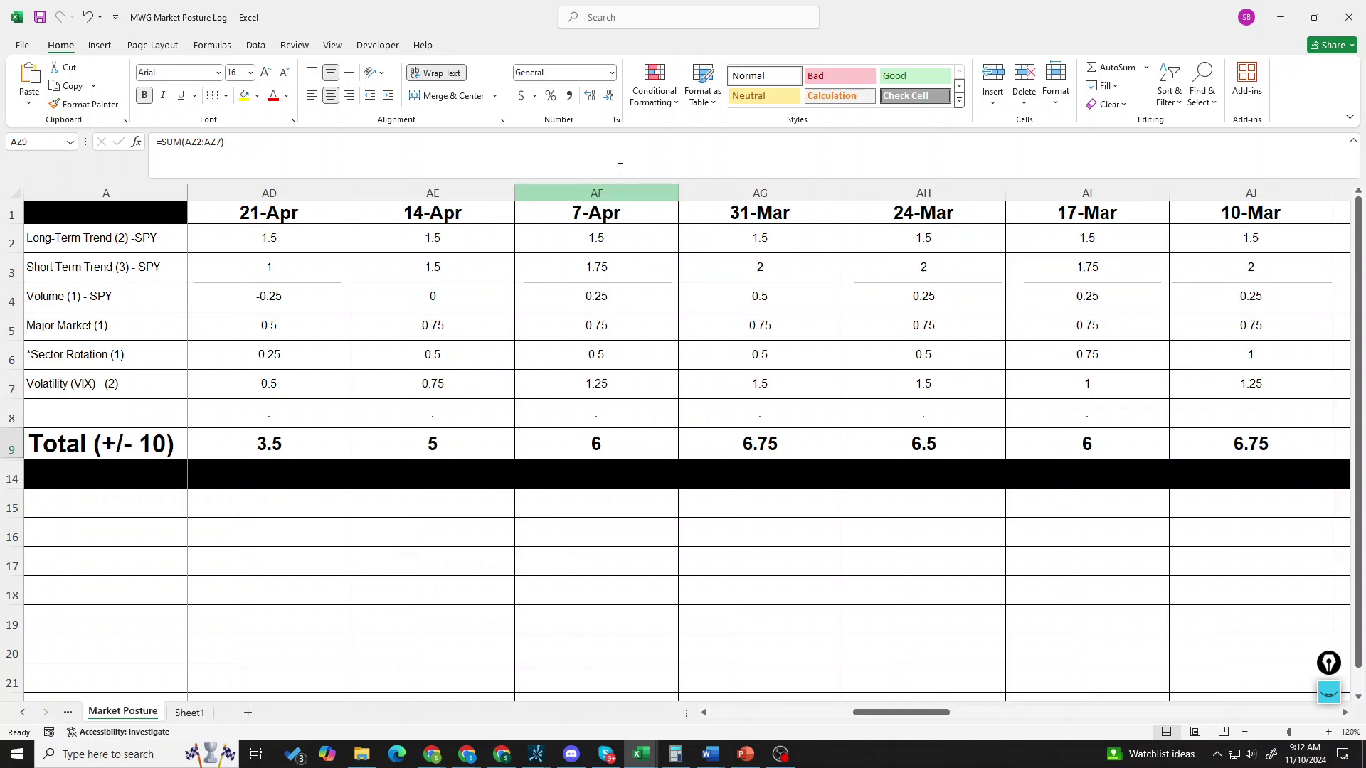
click(521, 192)
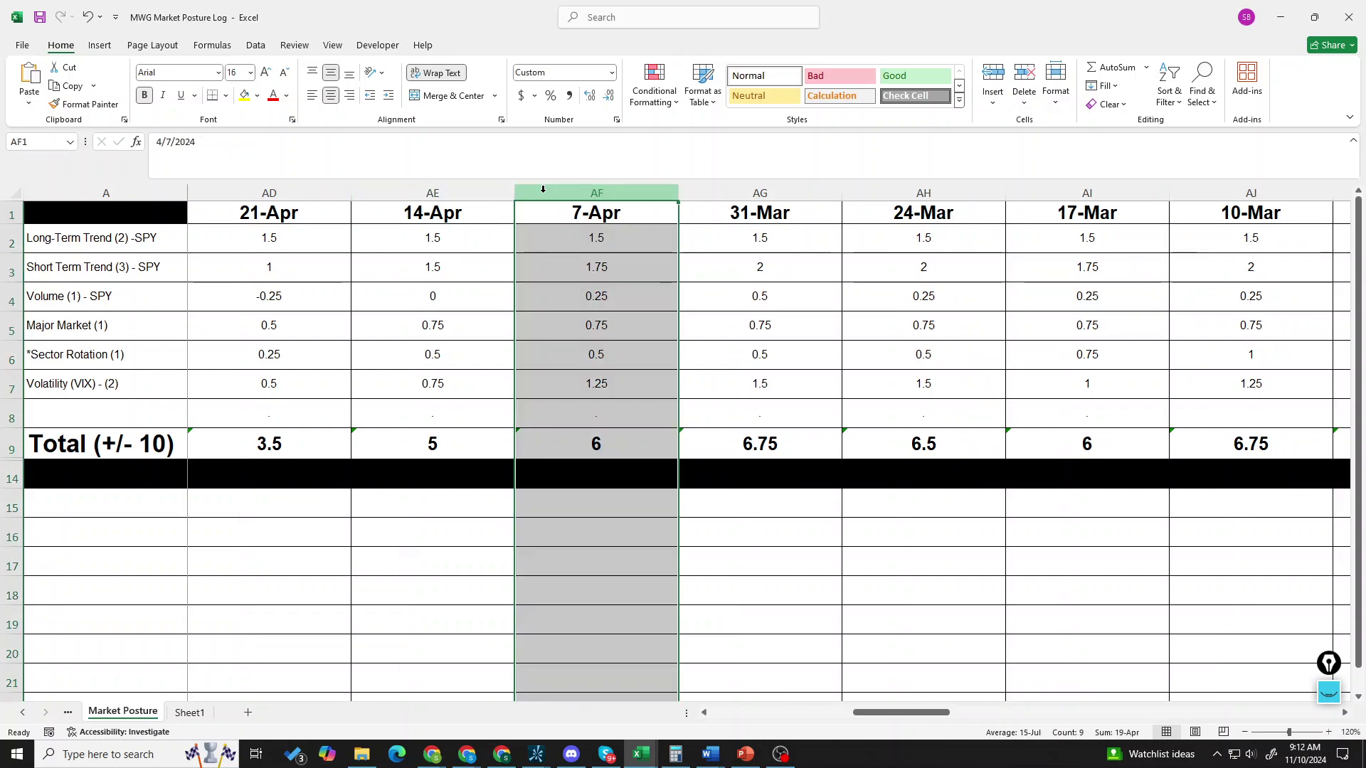
click(479, 189)
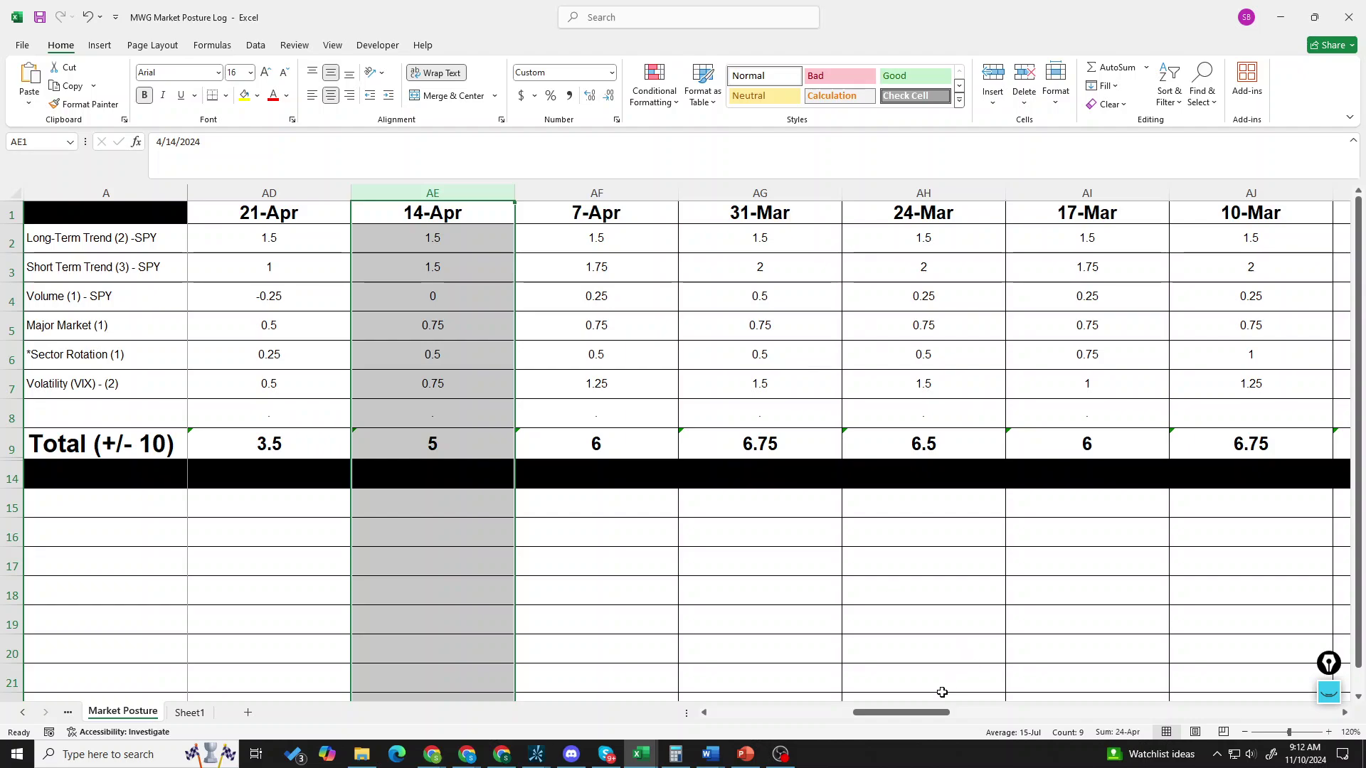
- Compare the recent weeks back to 28-Jul, highlight the 29-Sep through 3-Nov columns, and select the 3-Nov total
drag(926, 713, 749, 699)
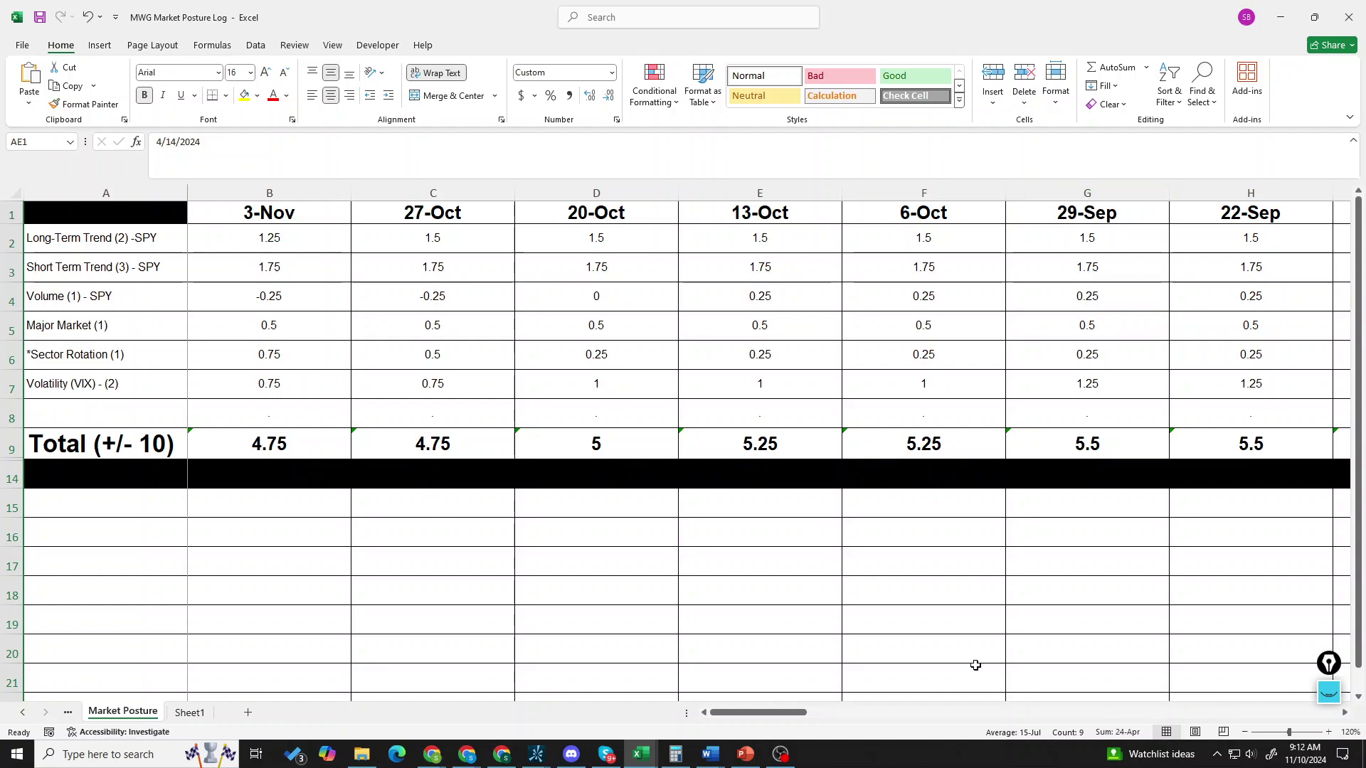
drag(768, 714, 811, 712)
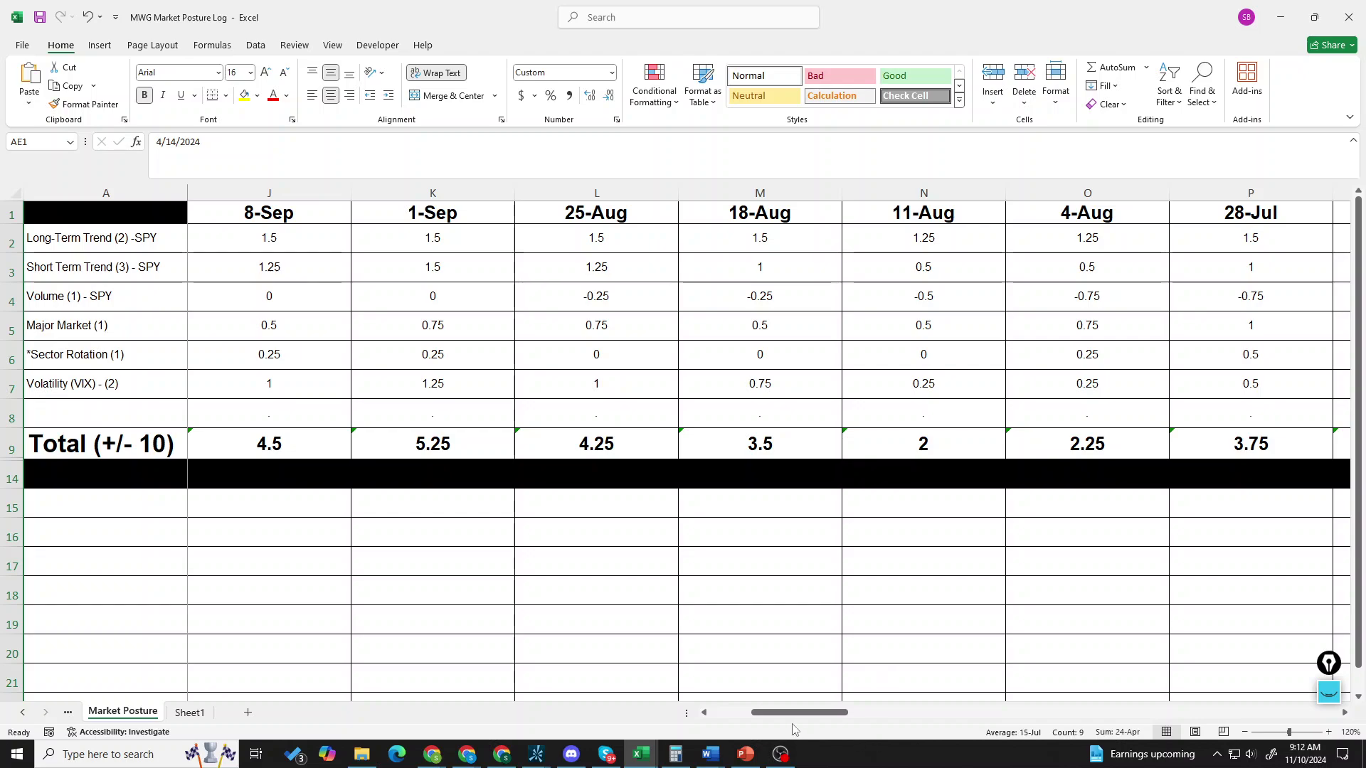
drag(797, 712, 743, 695)
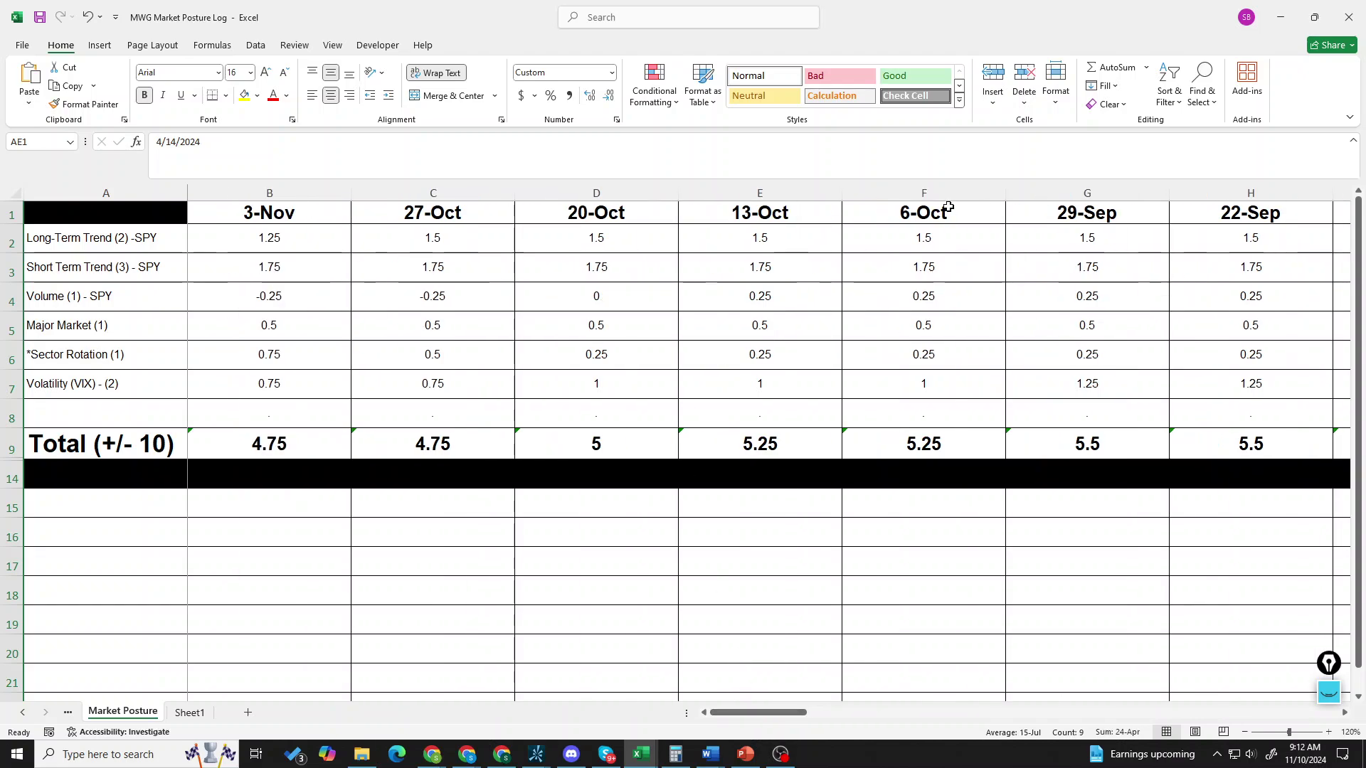
drag(1115, 189, 337, 187)
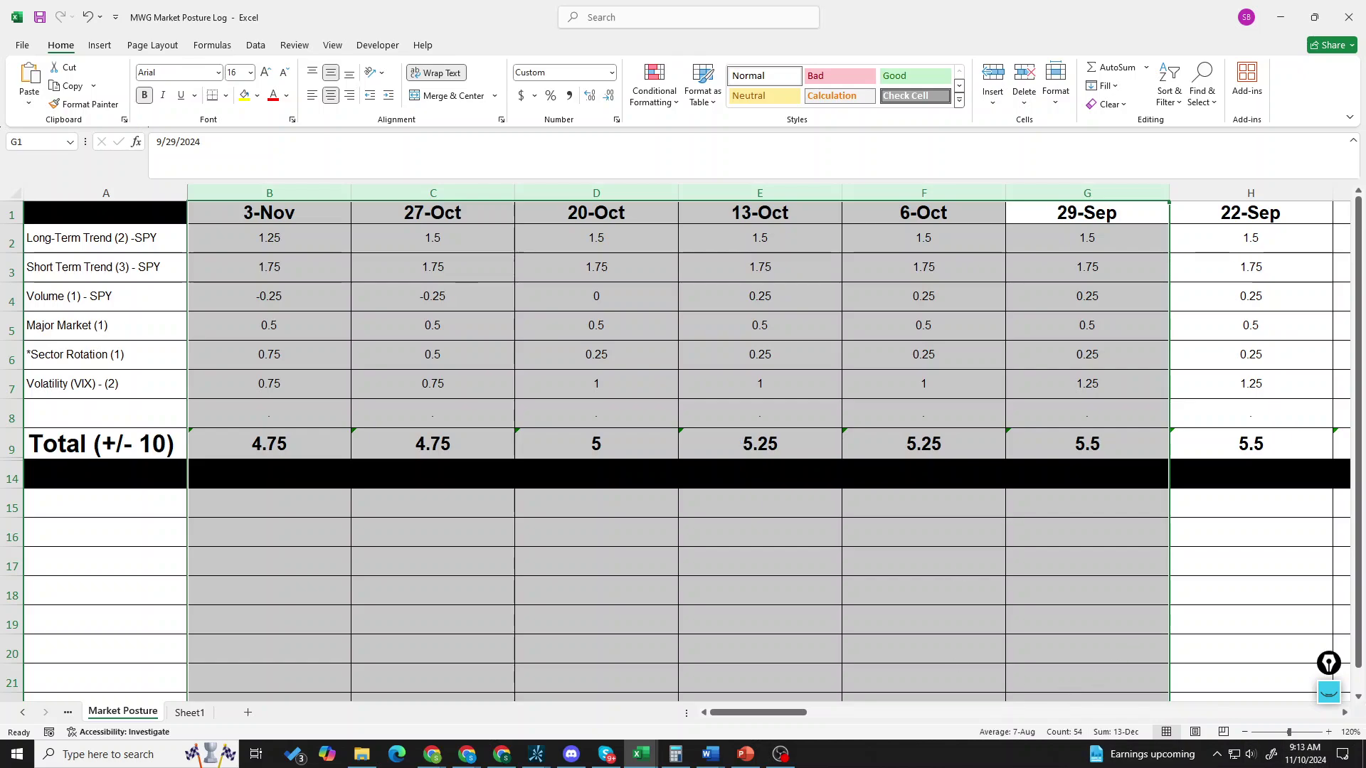
key(alt+Tab)
click(441, 407)
click(264, 448)
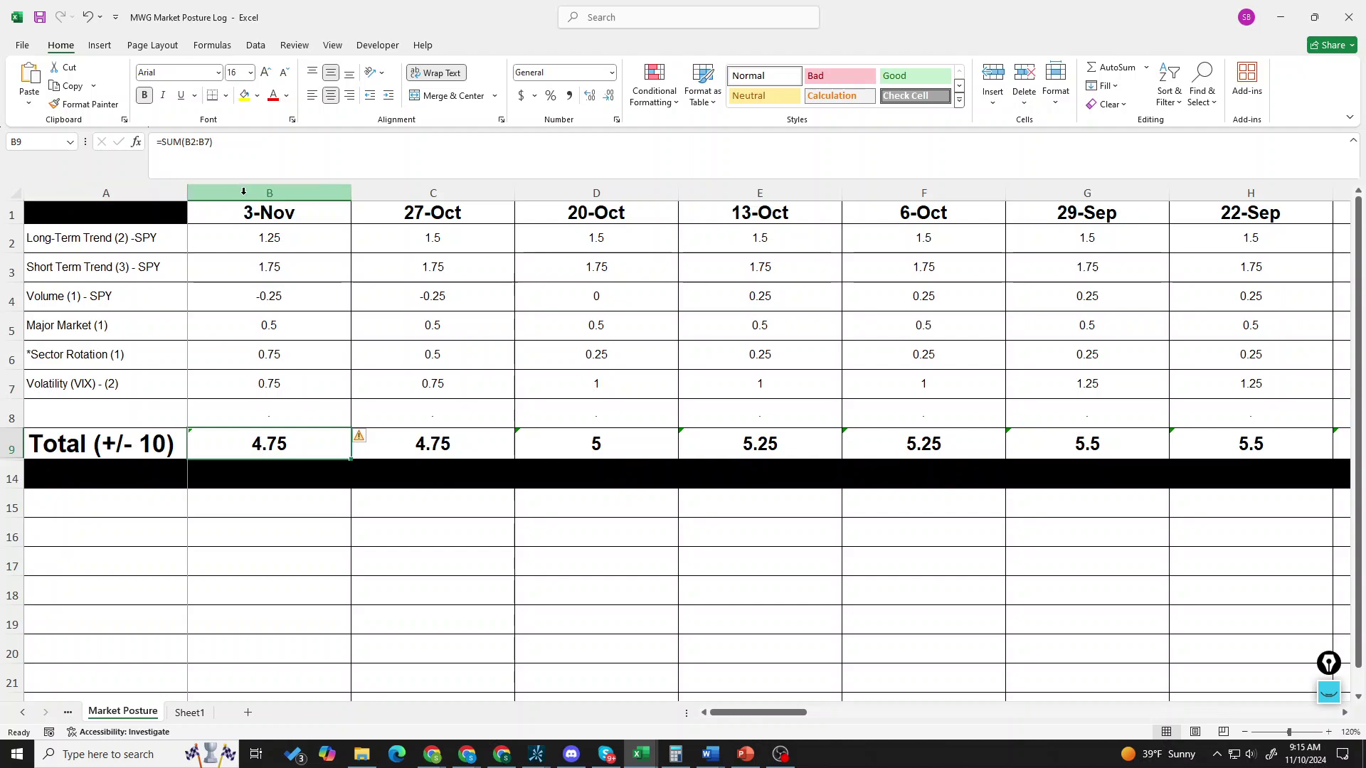
- Insert a copy of the 3-Nov column as the new column B and set its date header to 11/10
right_click(270, 194)
click(311, 250)
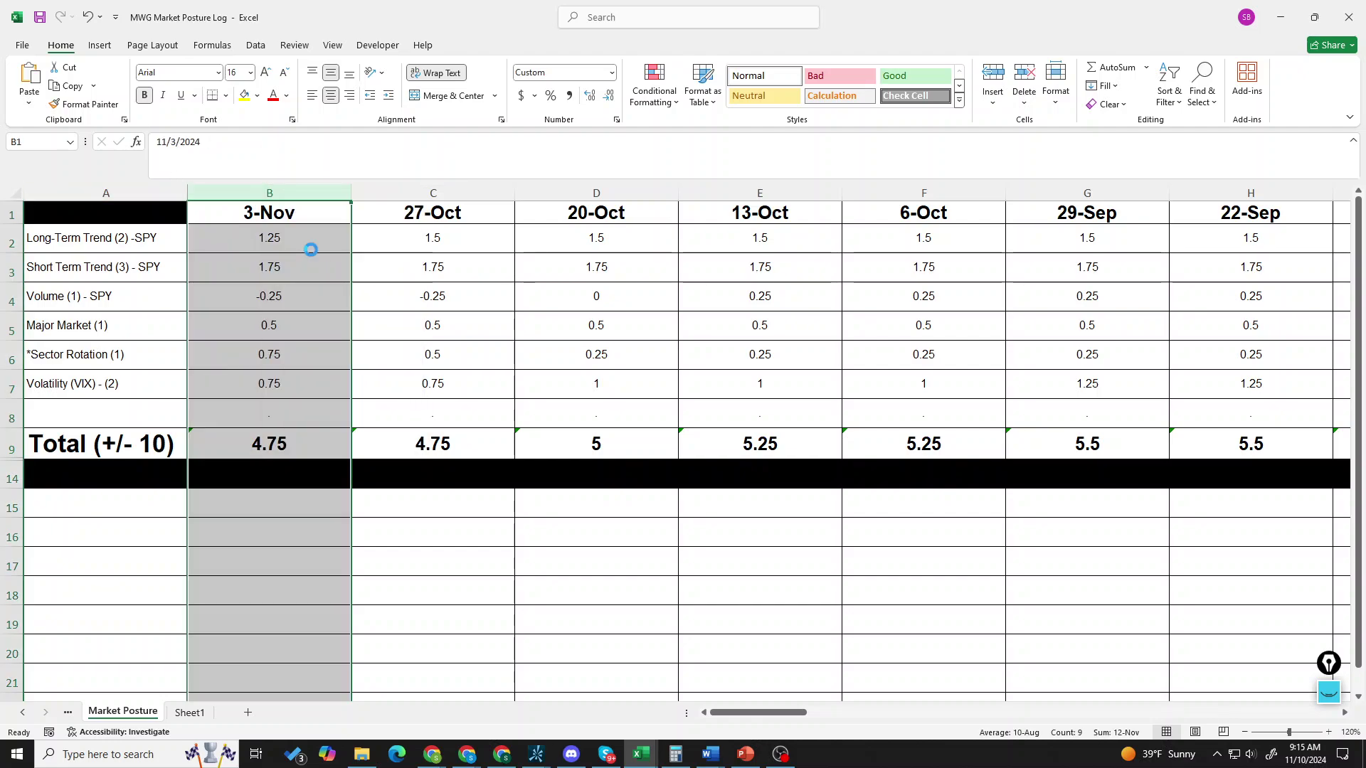
right_click(280, 193)
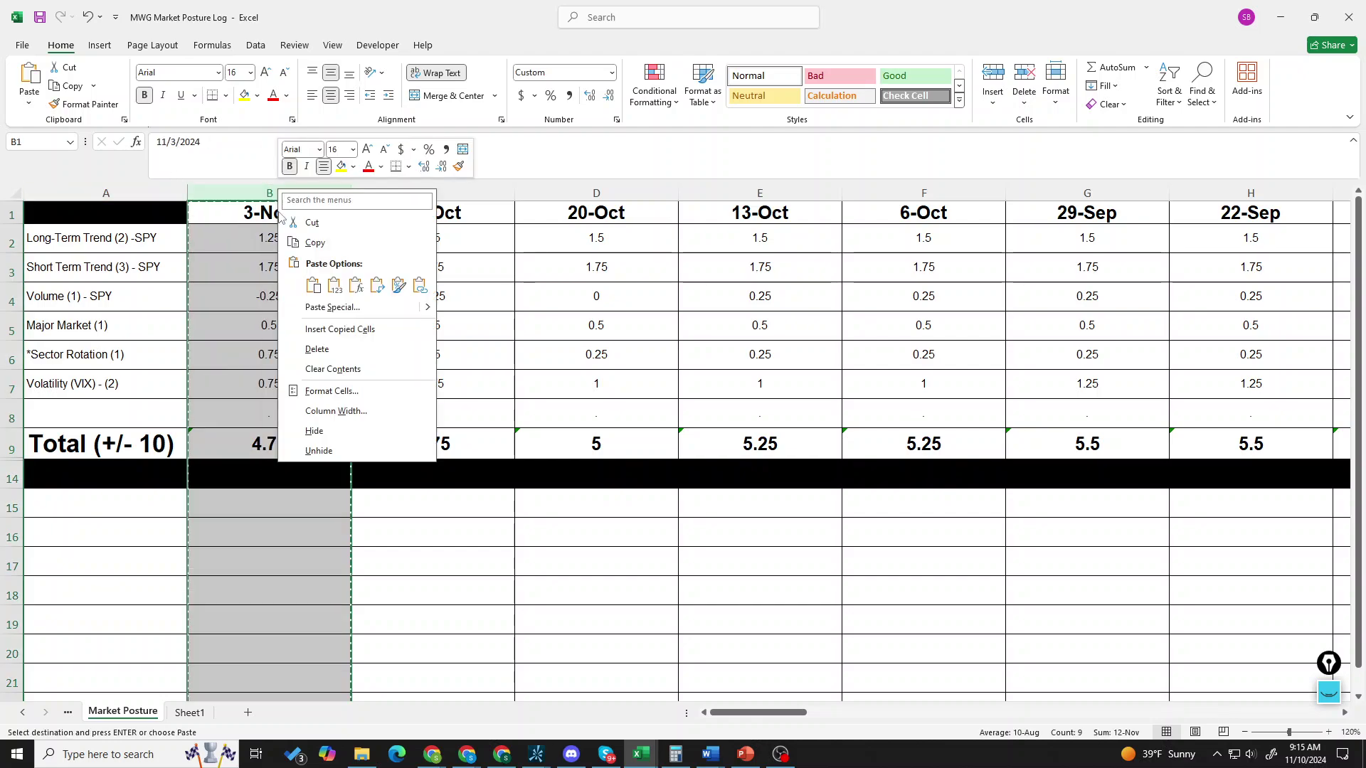
click(328, 328)
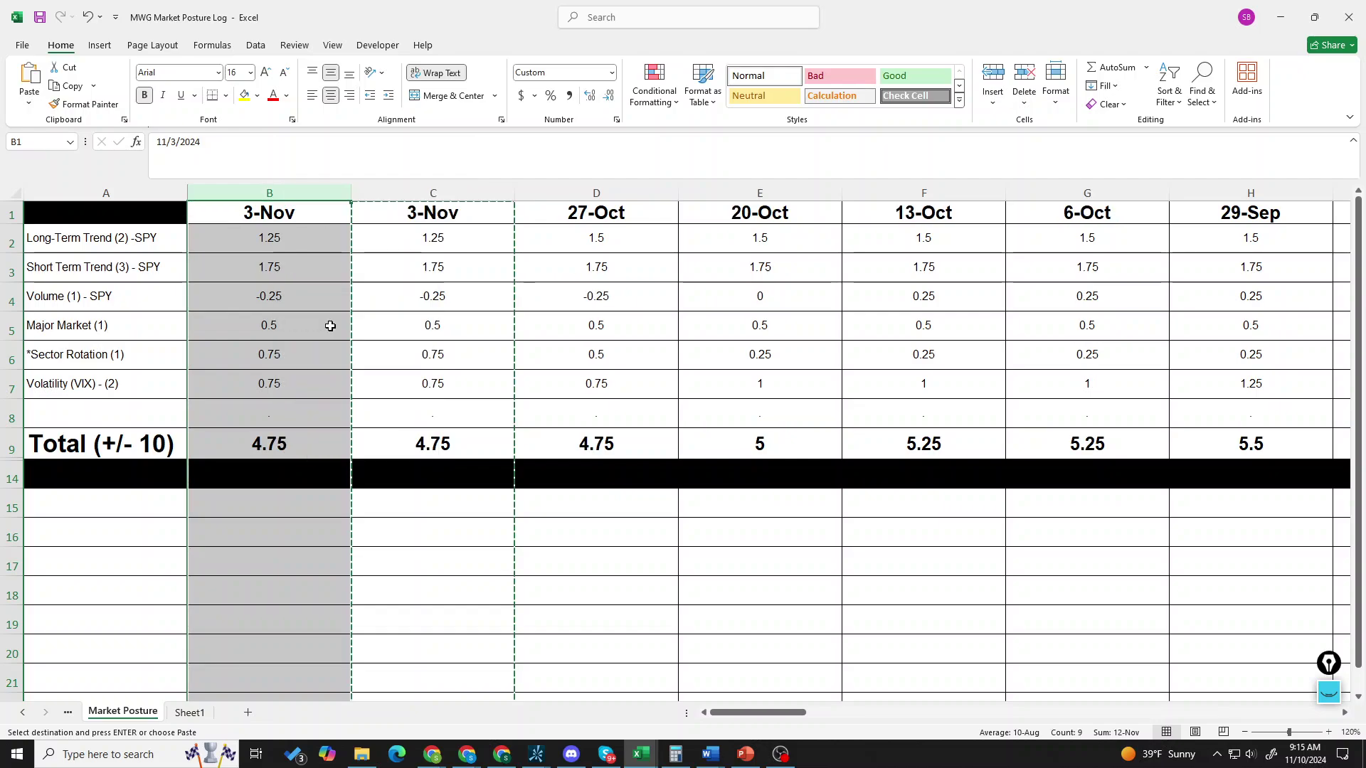
click(289, 210)
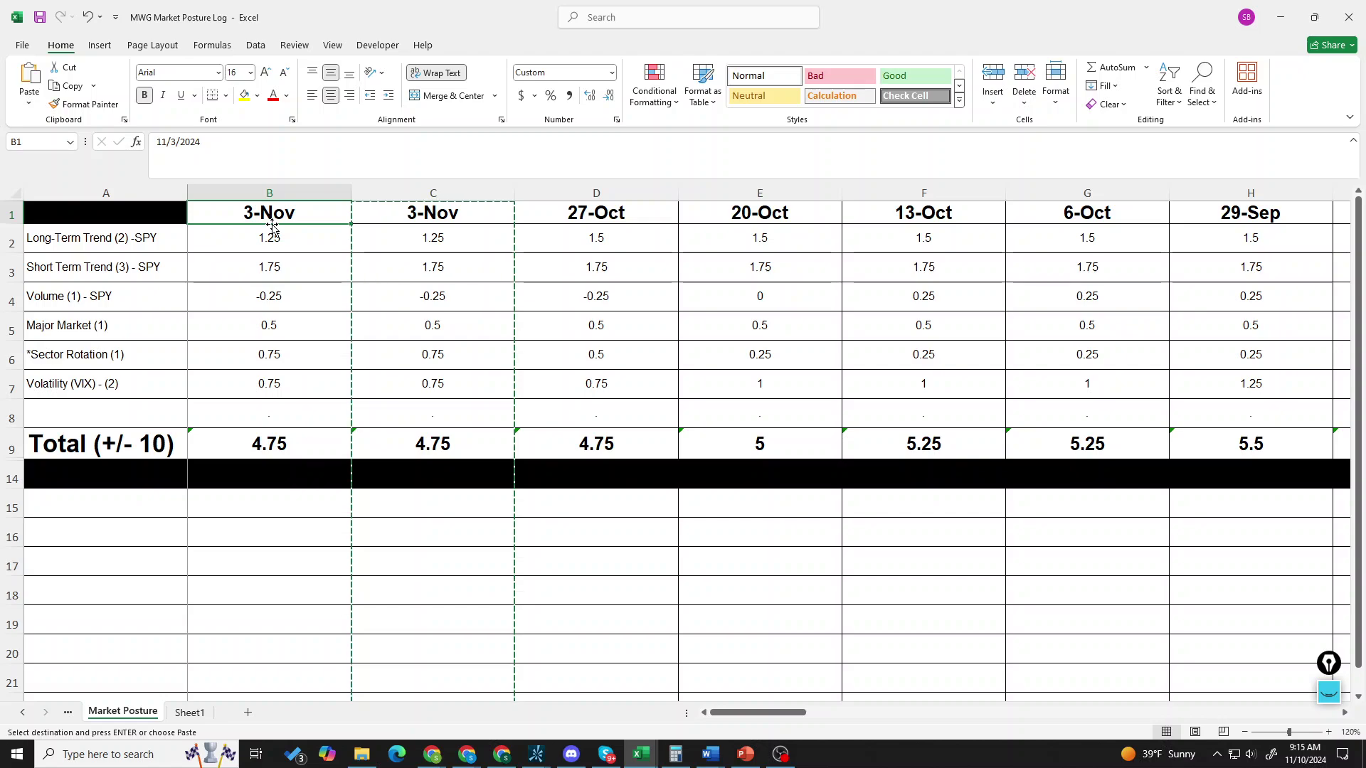
text(11/10)
key(Return)
- Select the 10-Nov Long-Term Trend score and switch to the SPY weekly chart in thinkorswim
click(277, 266)
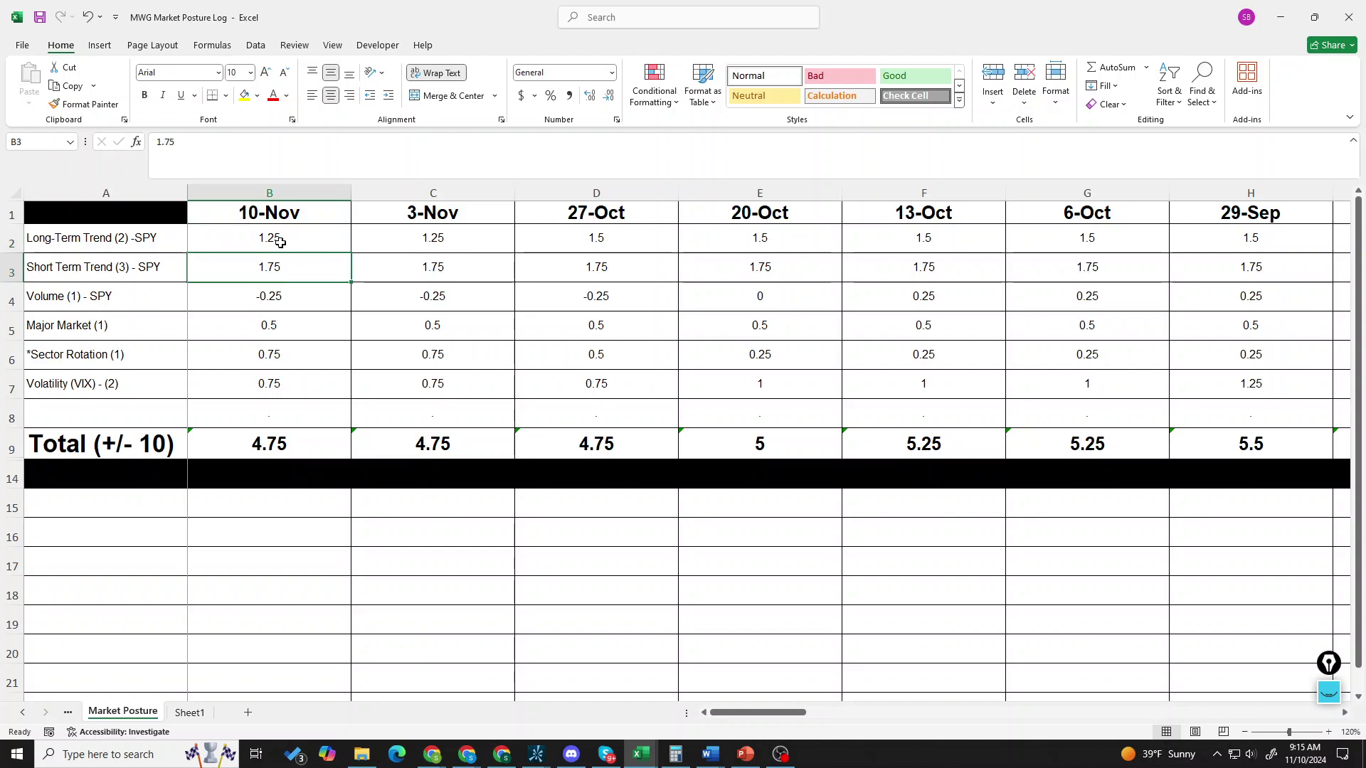
click(280, 243)
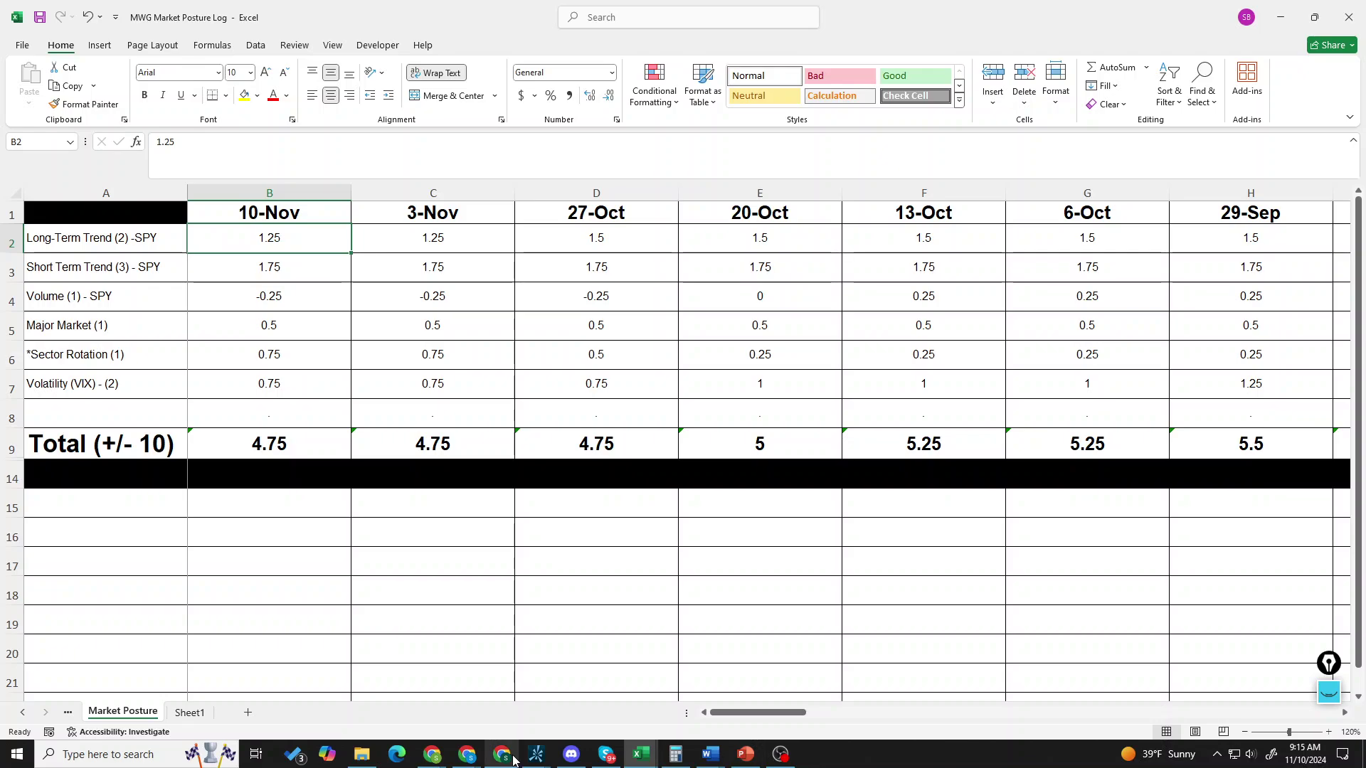
mouse_move(536, 755)
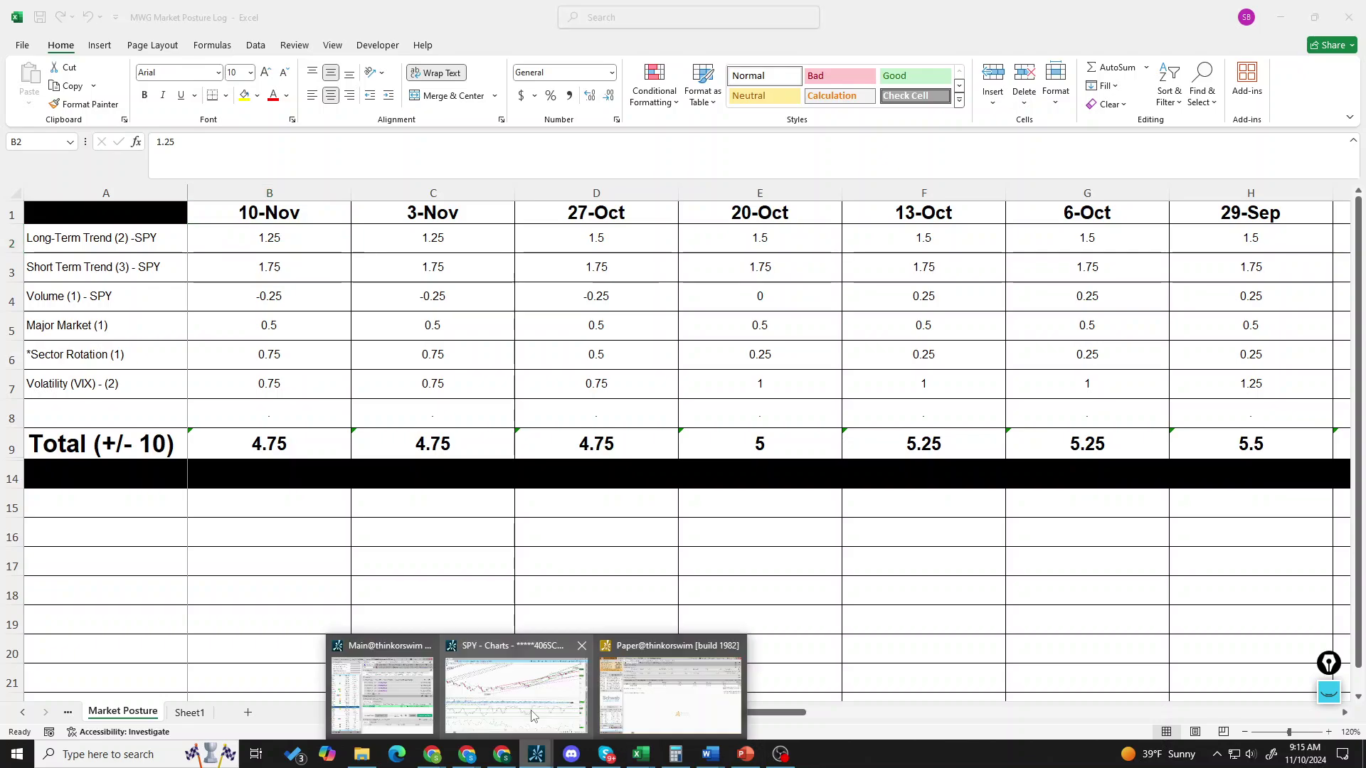
click(522, 676)
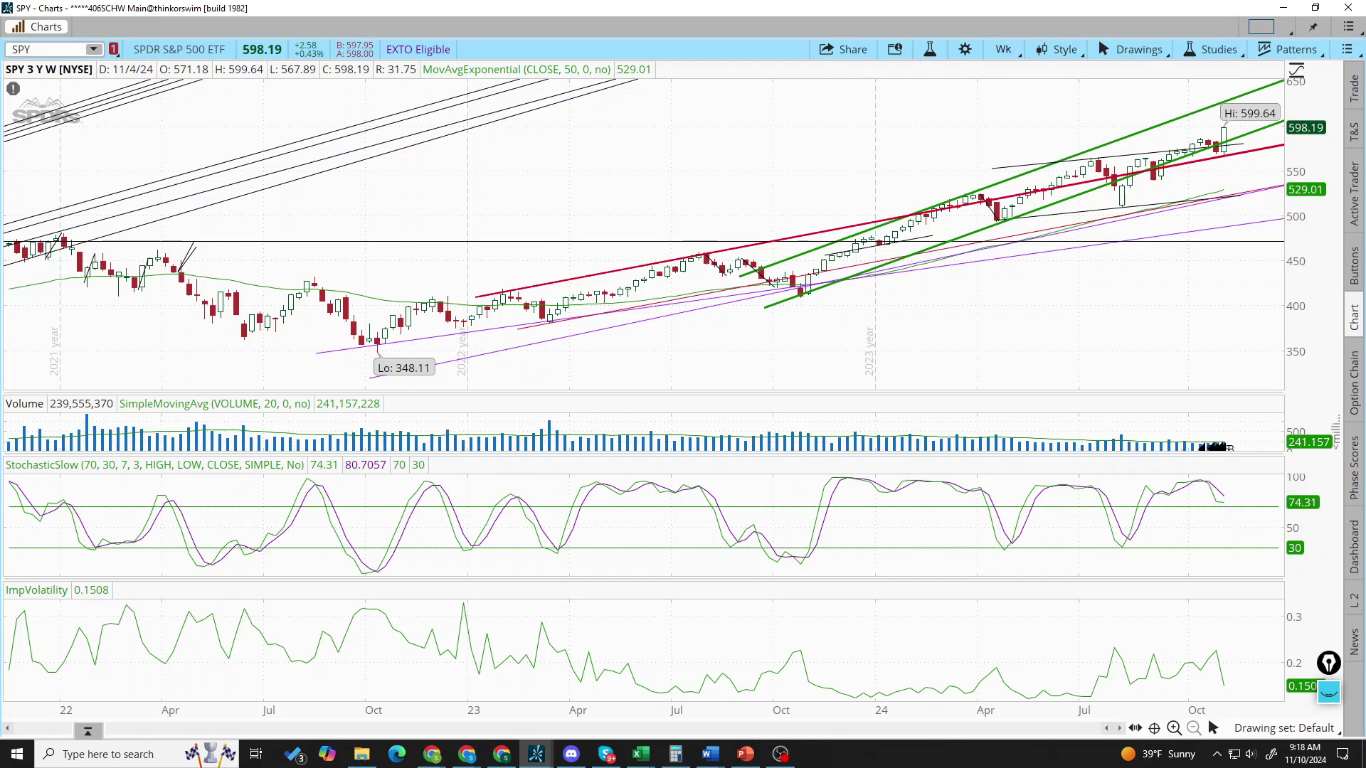
click(571, 753)
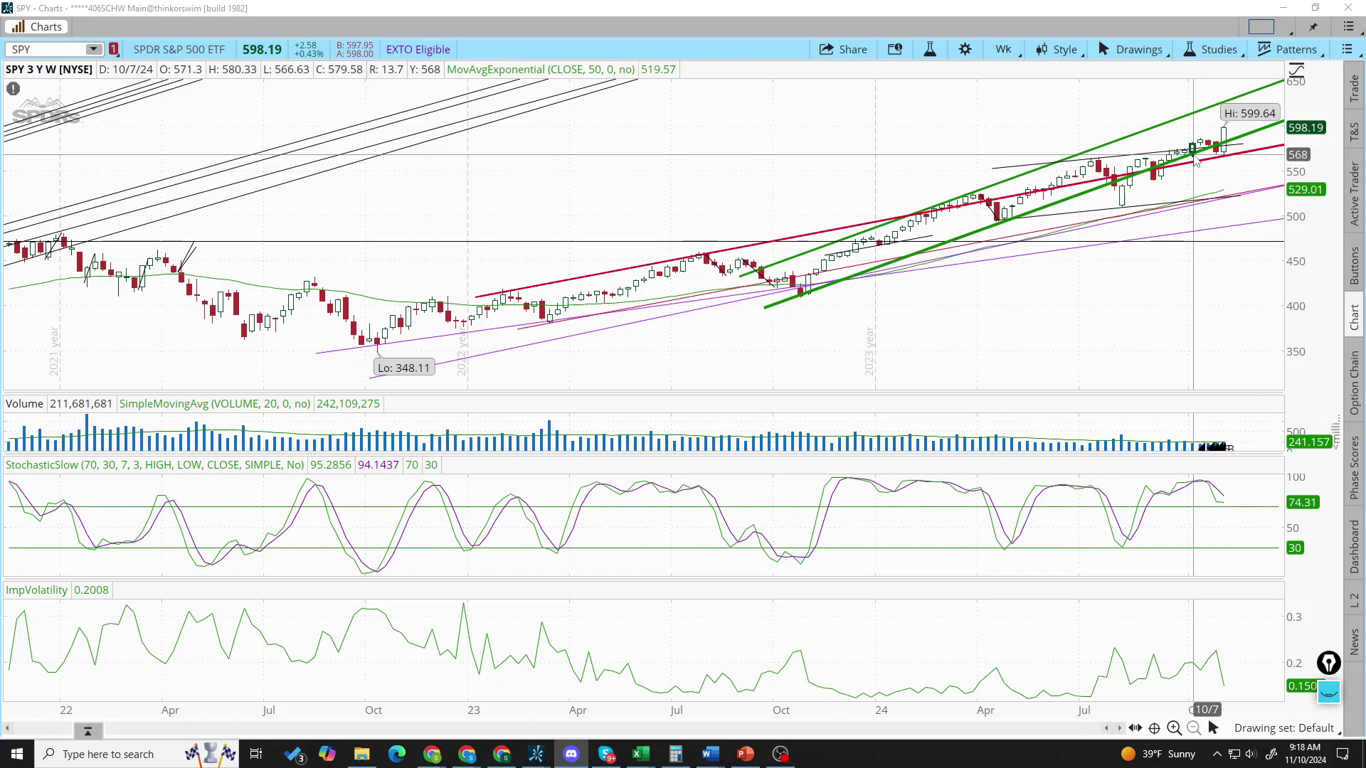
- Sketch a freehand rising channel from the August low on the 6 M : 1D SPY chart, and clear the sketch
key(d)
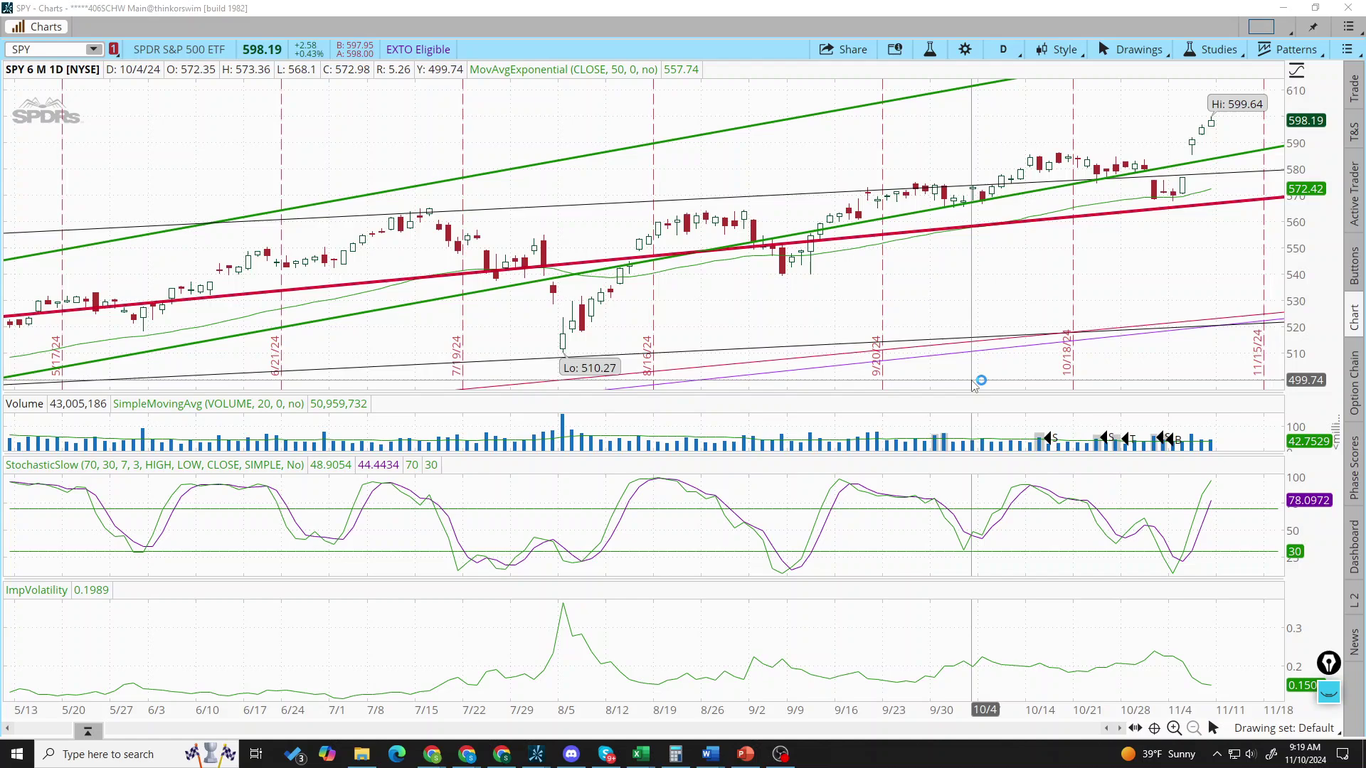
click(566, 340)
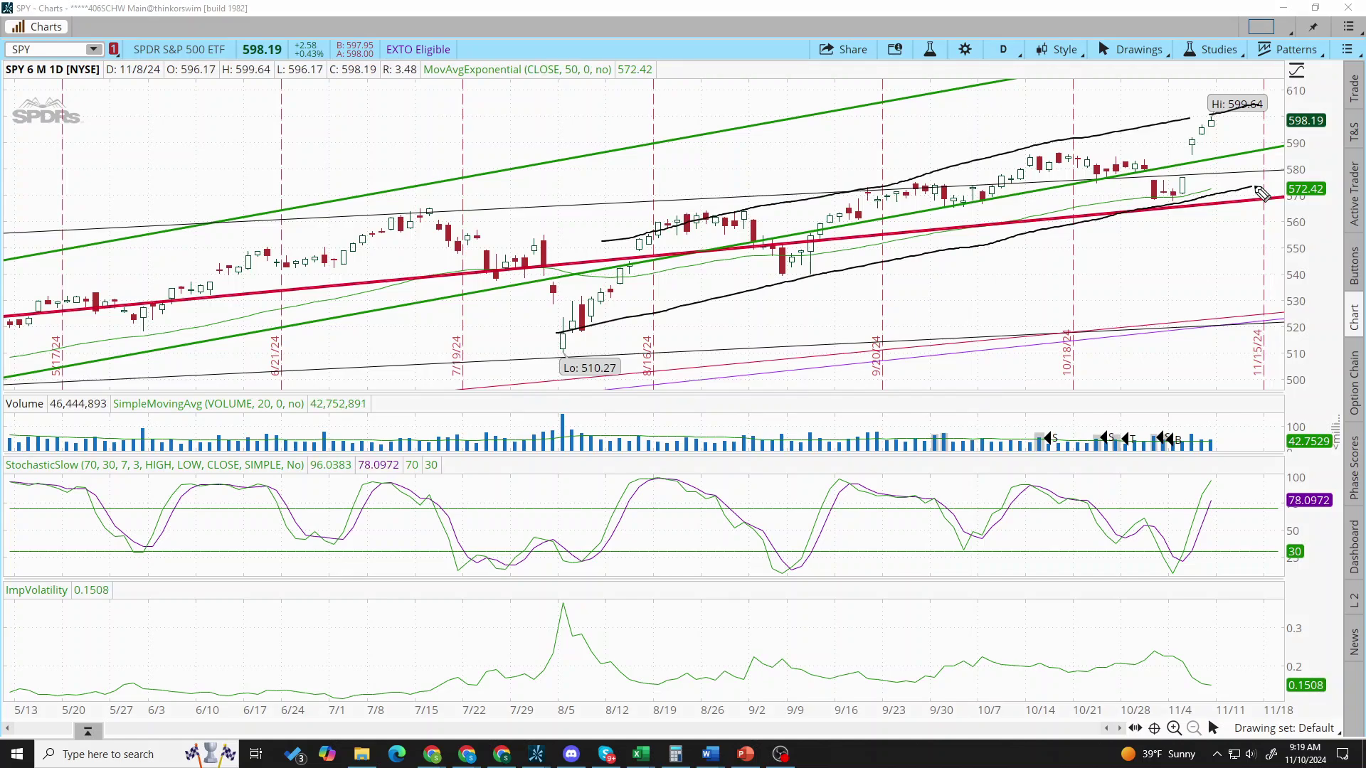
click(1311, 173)
click(1205, 147)
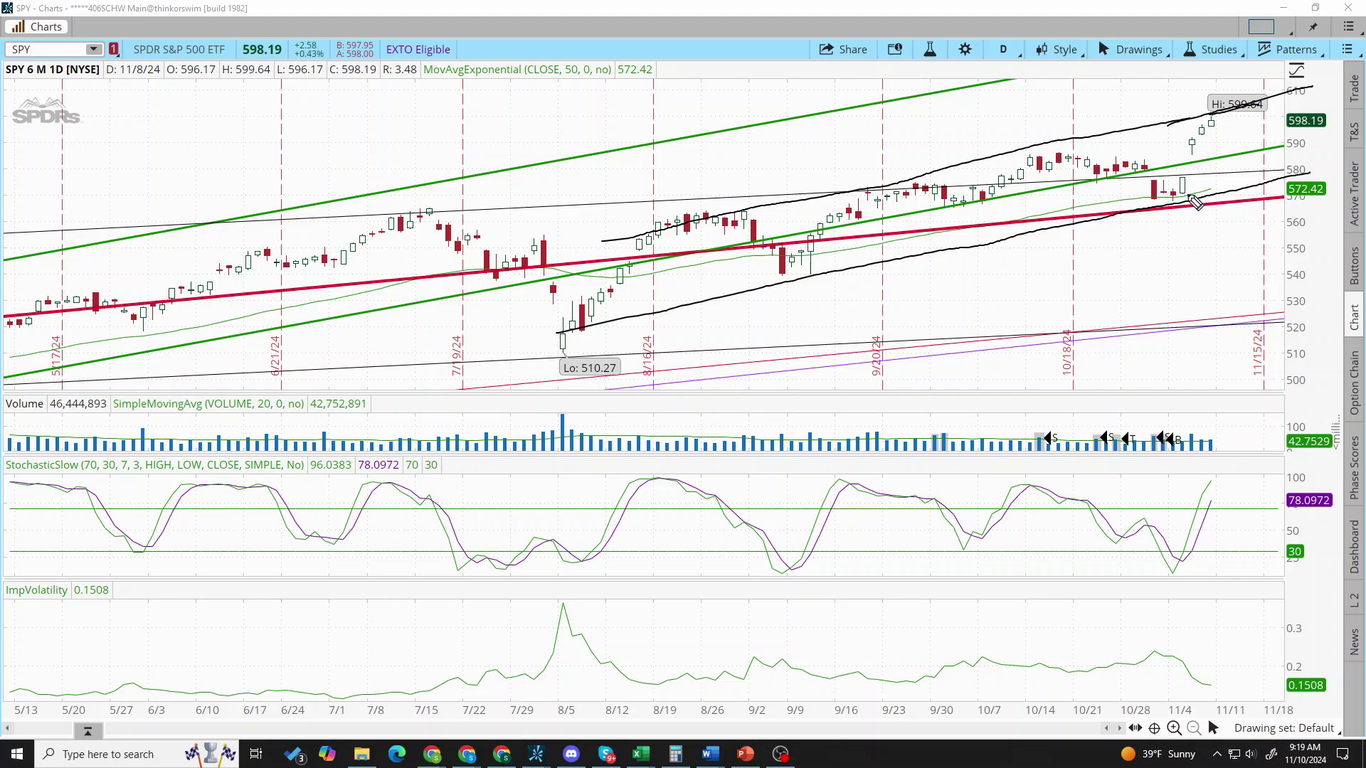
key(Delete)
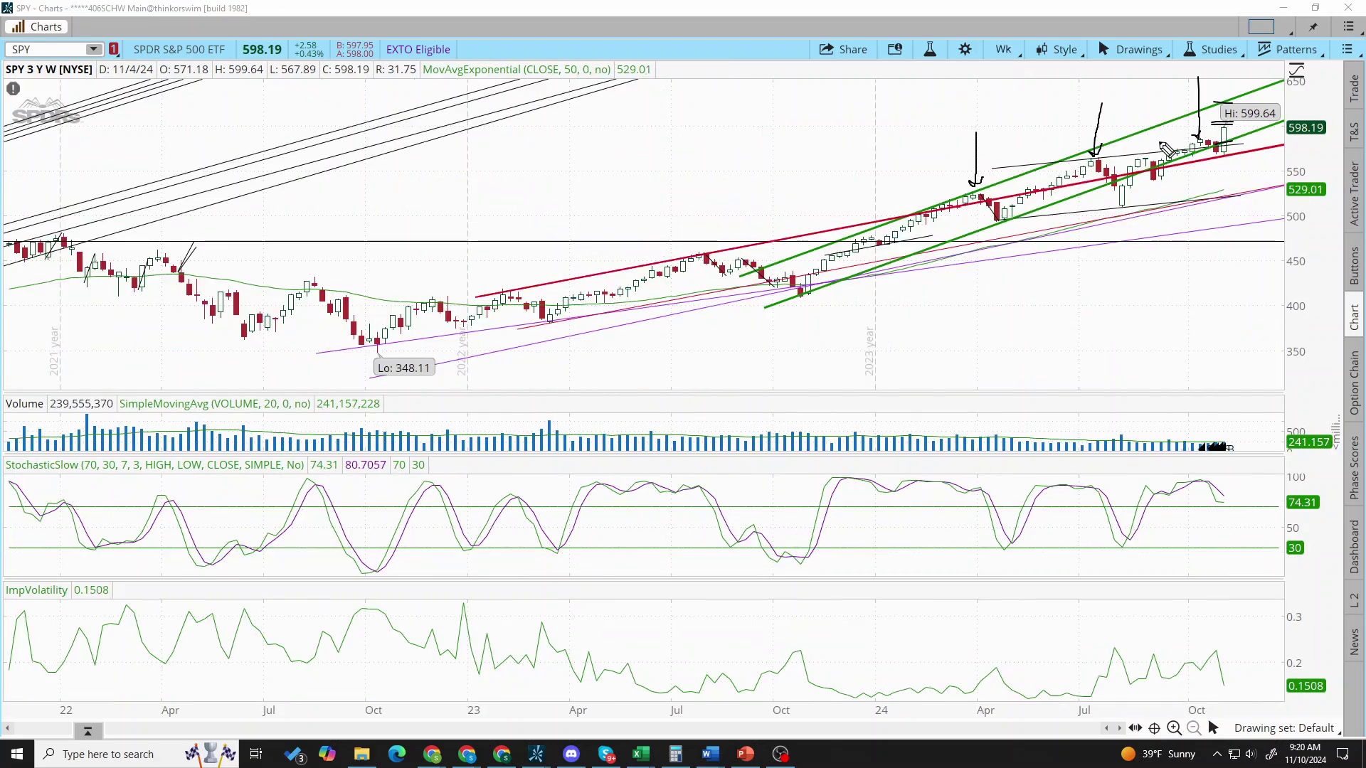
- Mark the October high on the weekly chart with a freehand horizontal line, and change the SPY time frame to 1 M : 1D
drag(1158, 141, 1229, 145)
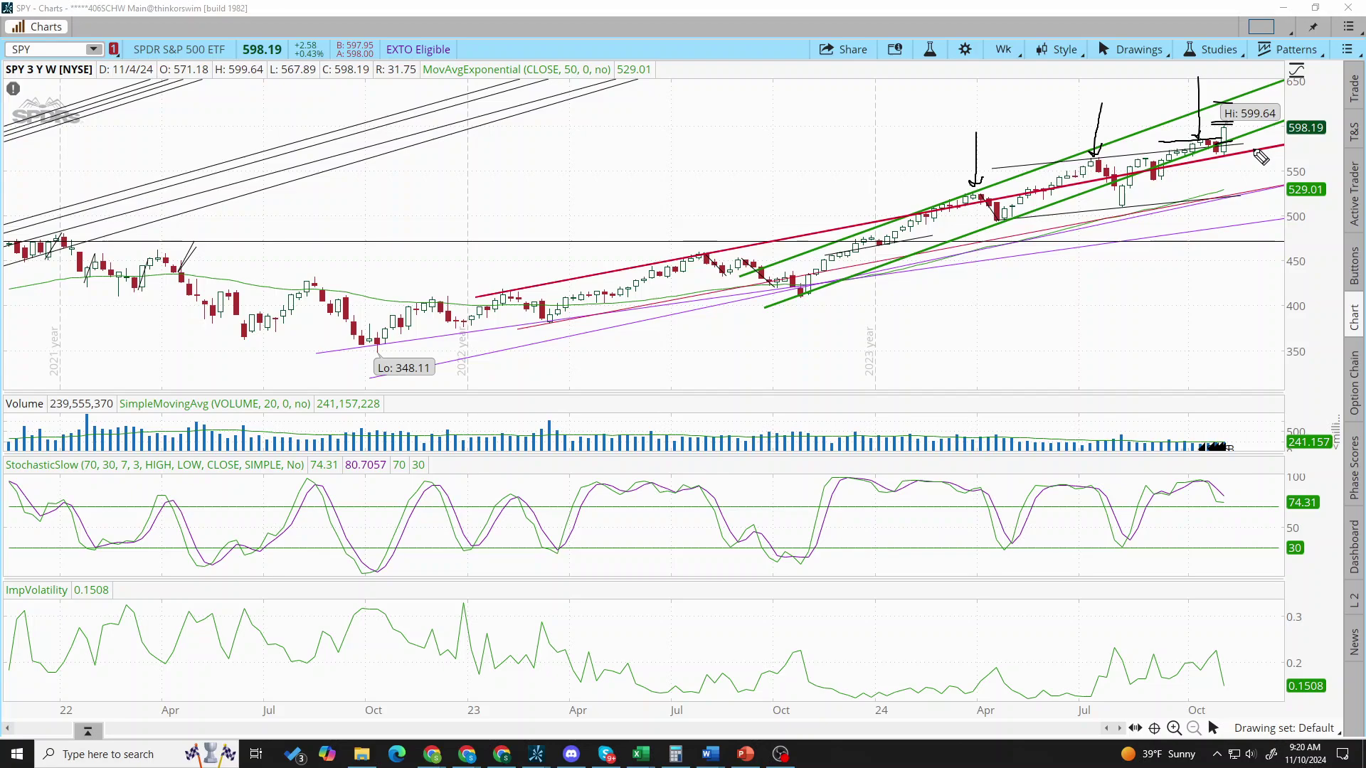
click(1003, 49)
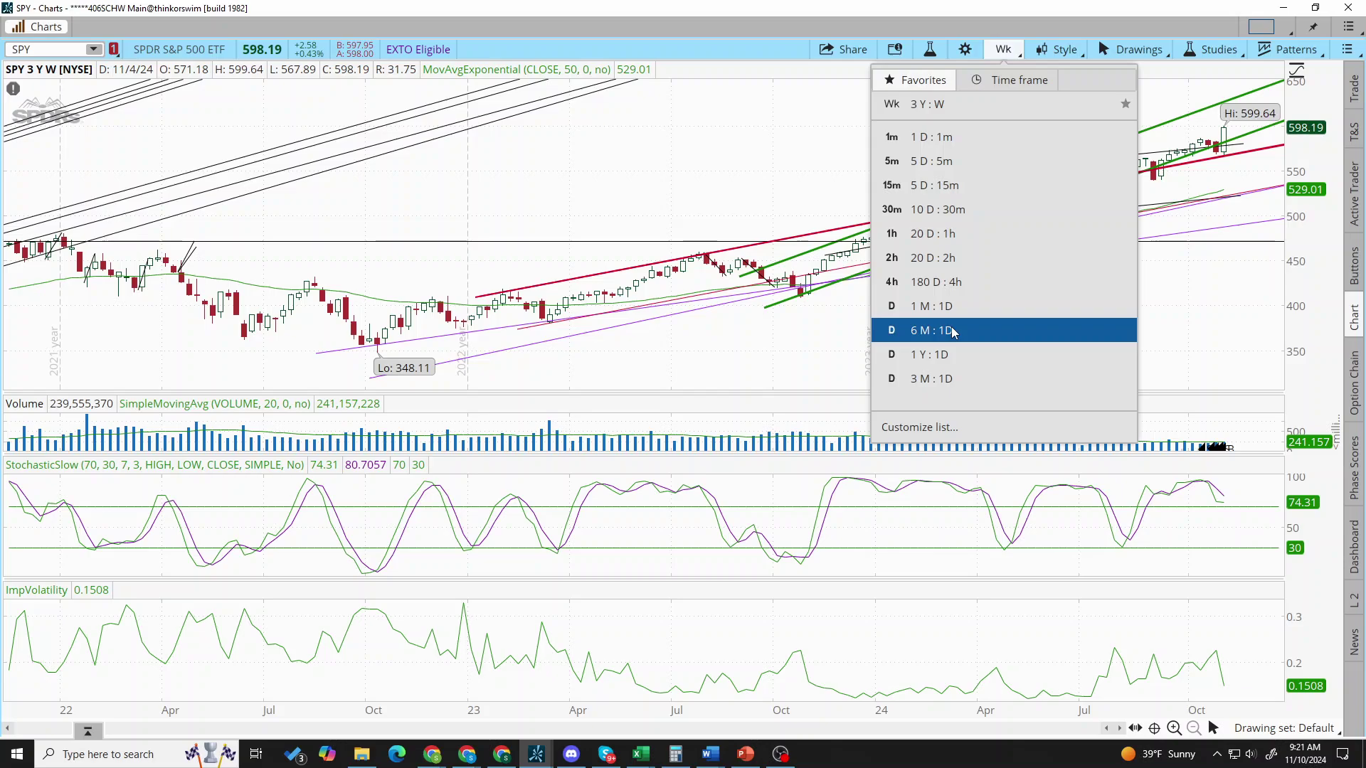
click(939, 354)
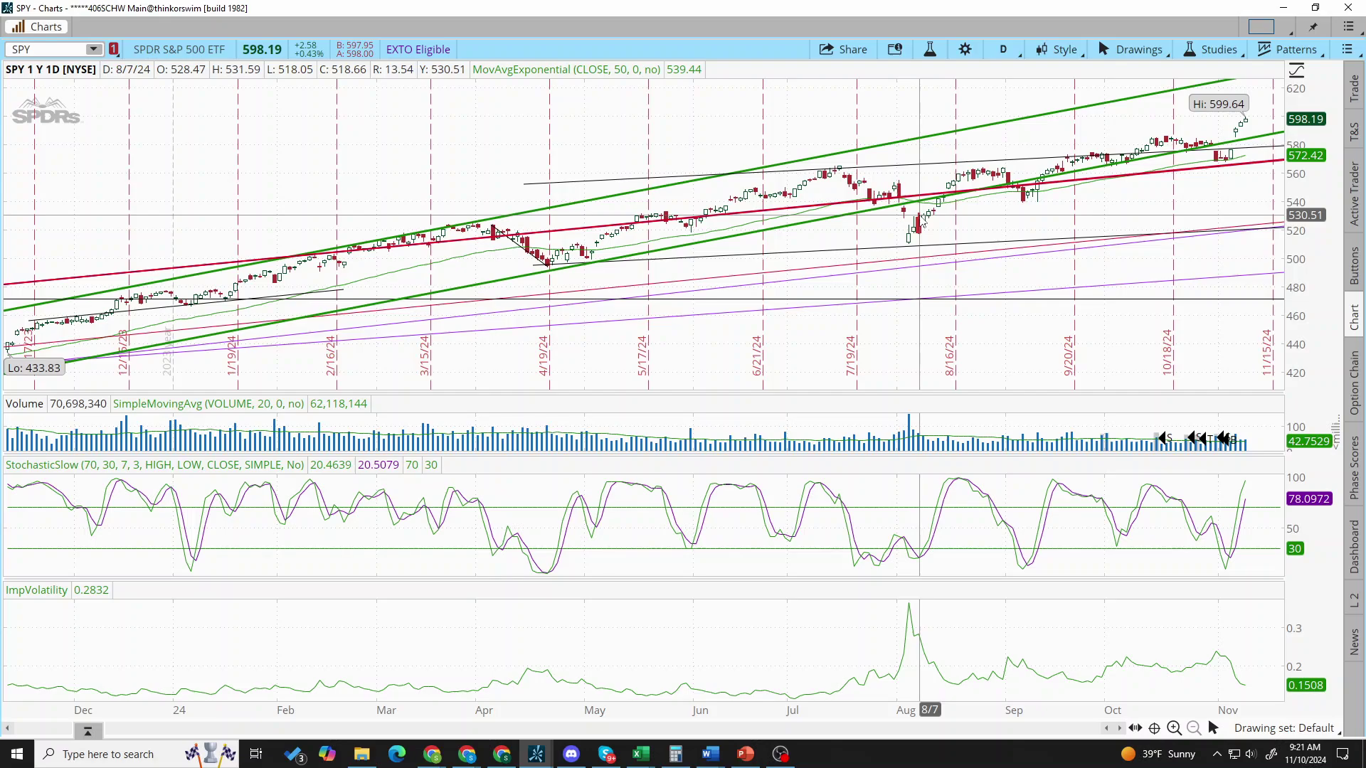
click(1002, 49)
click(918, 323)
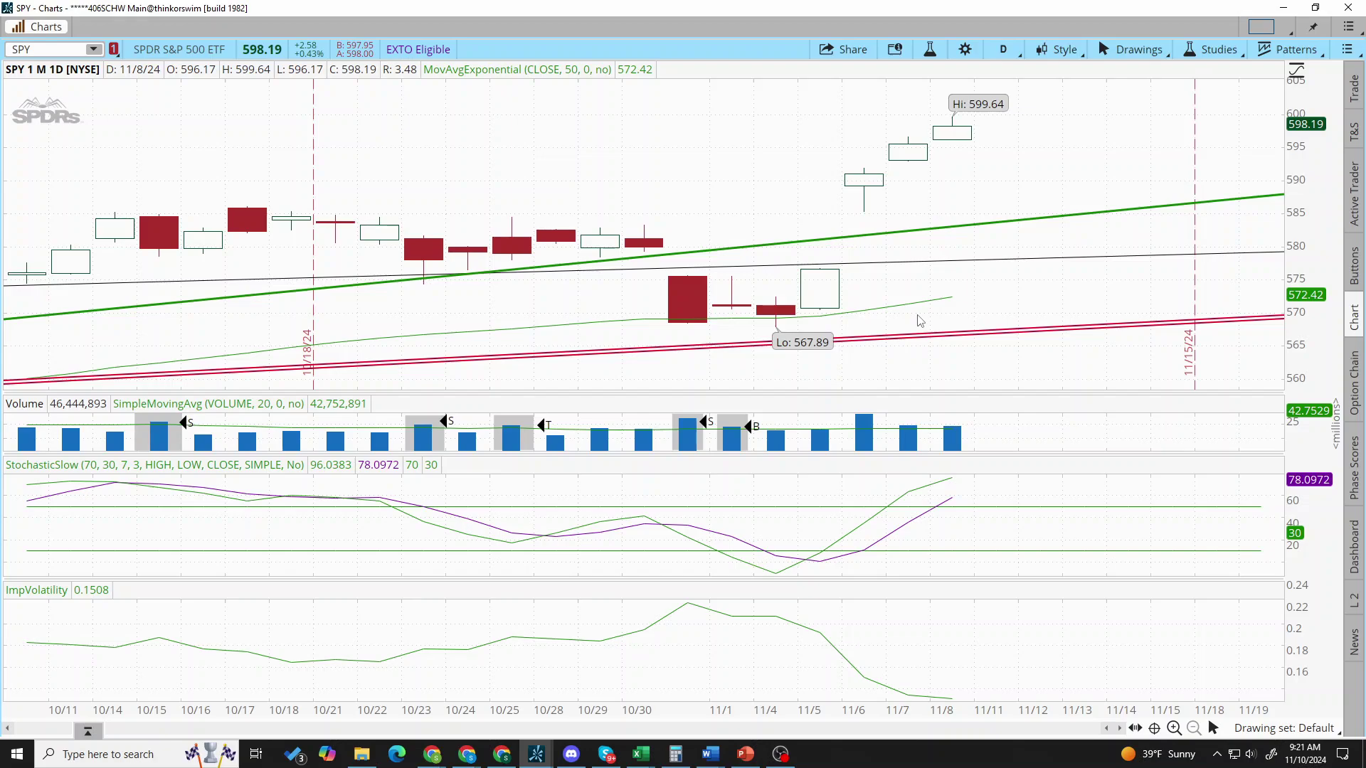
- Duplicate the 11/1 "B" volume marker and place the copies on the 11/6, 11/7 and 11/8 volume bars
right_click(735, 424)
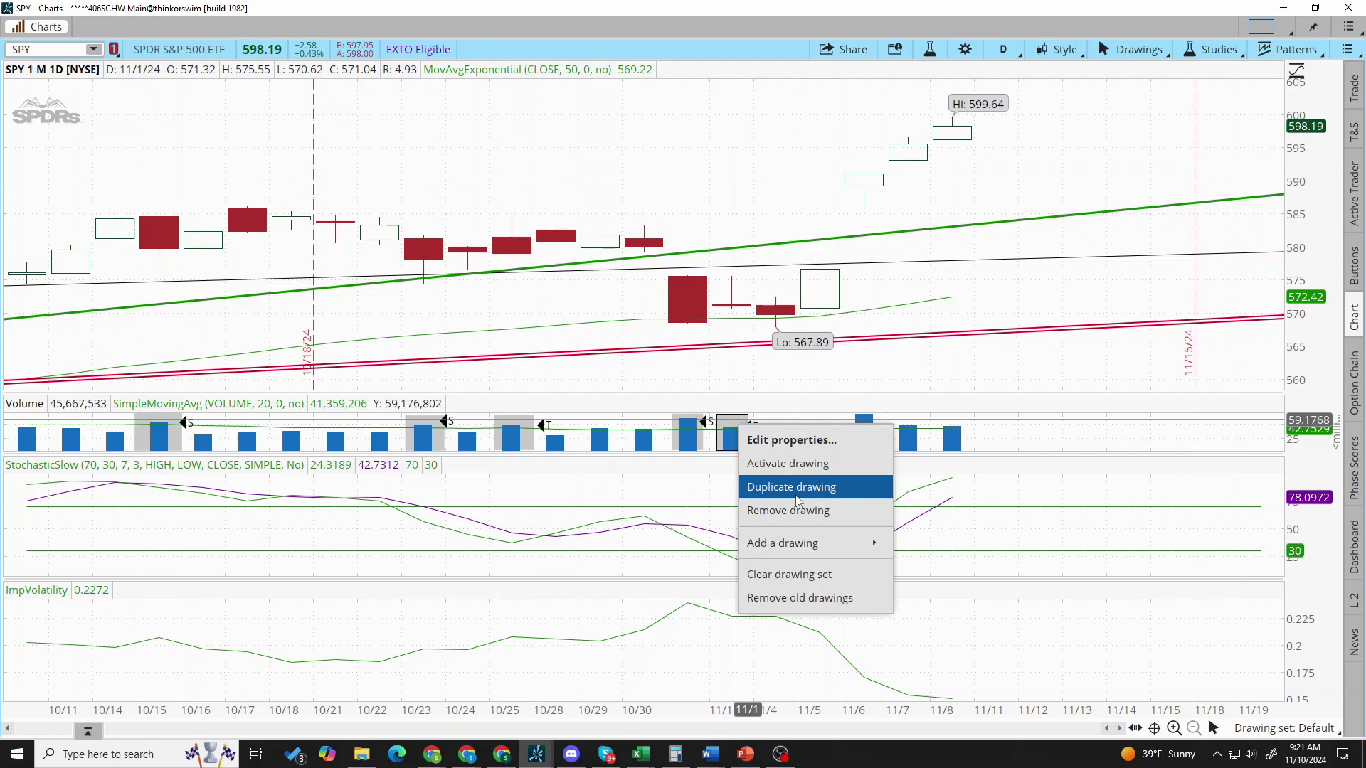
click(796, 501)
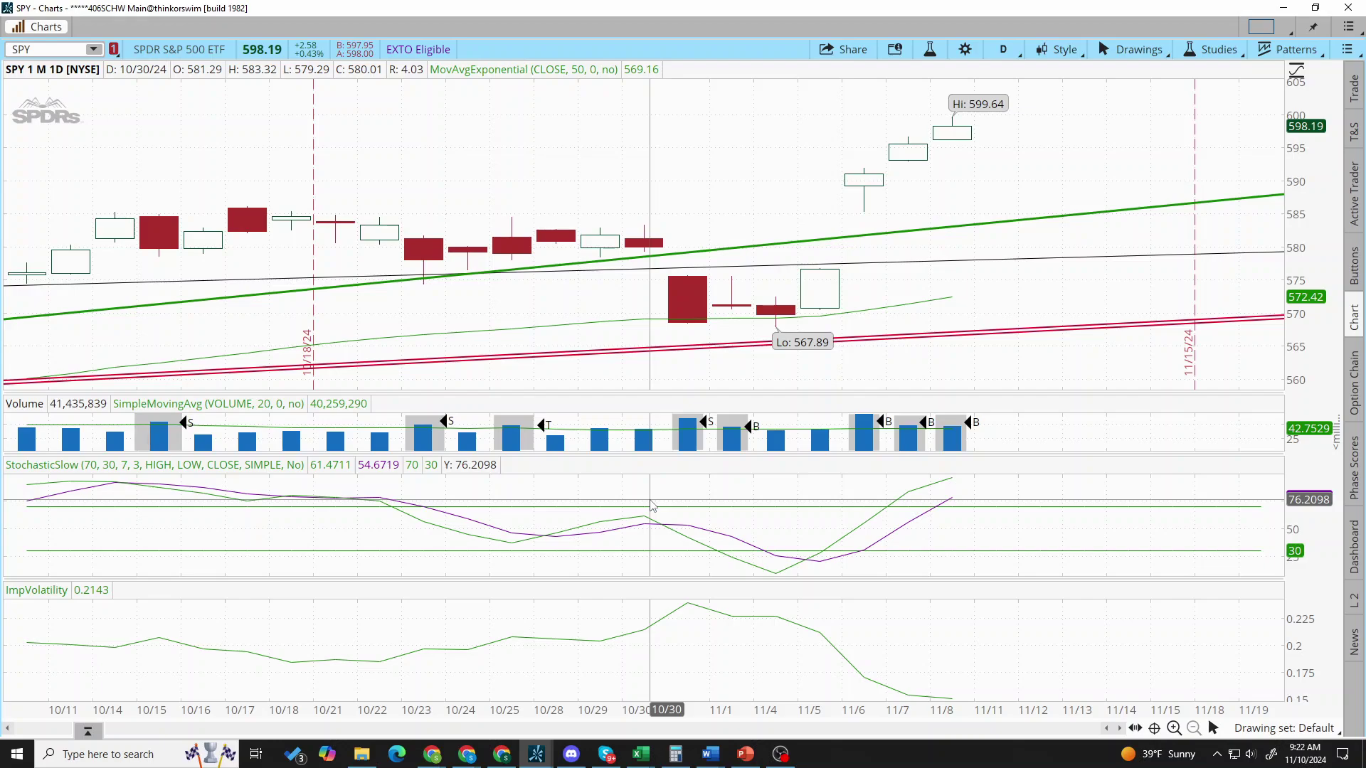
- Sketch a freehand rising channel with a zigzag price path toward 11/15, note a boxed 1.75, and clear the sketch
key(ctrl+z)
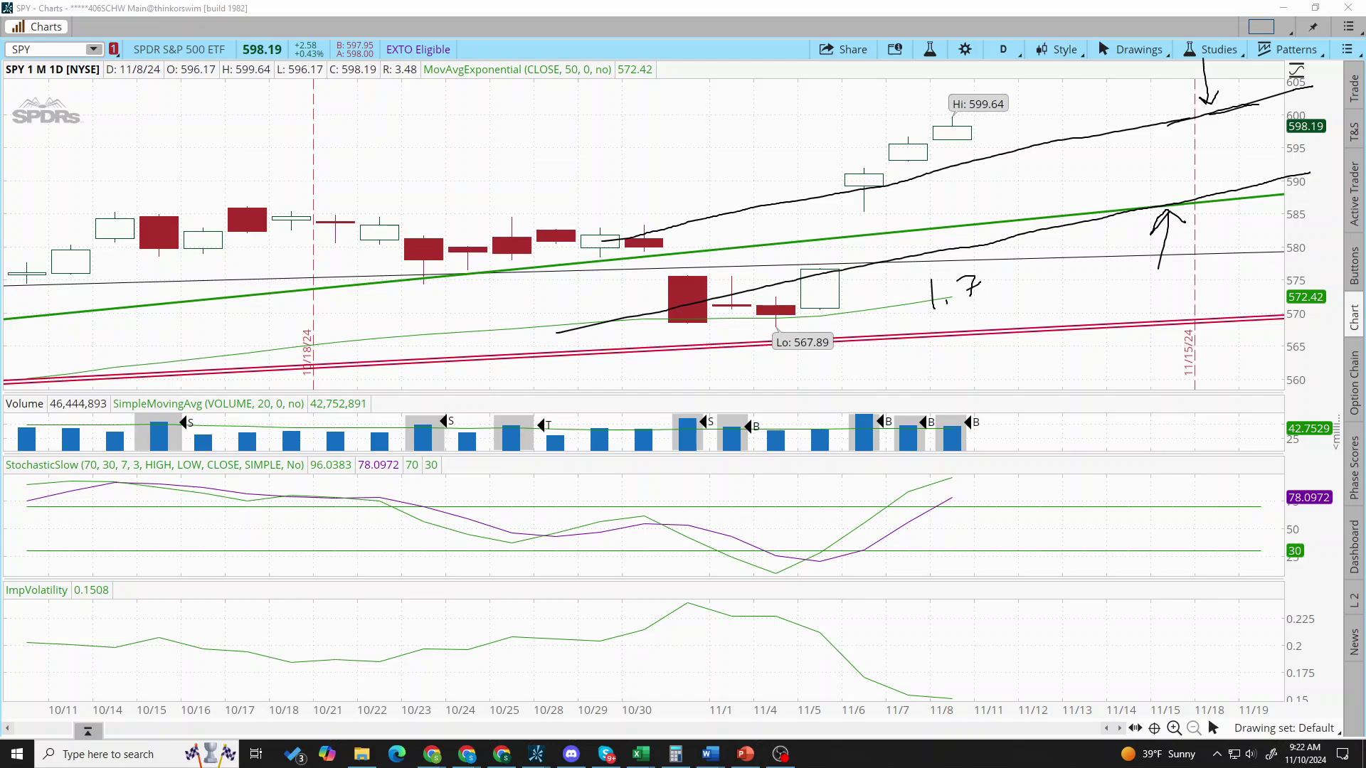
drag(1179, 202, 1222, 116)
drag(1137, 153, 1184, 148)
drag(1014, 238, 1189, 201)
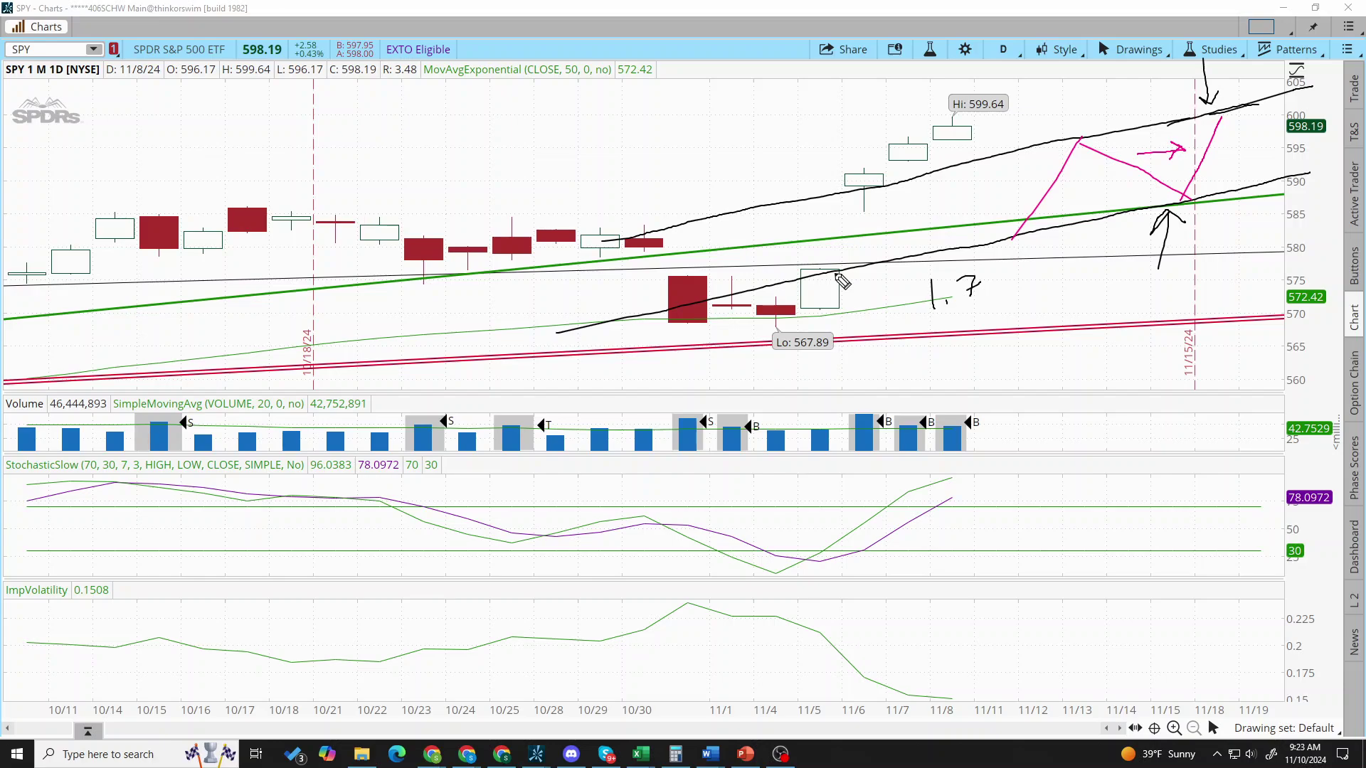
drag(837, 271, 1027, 237)
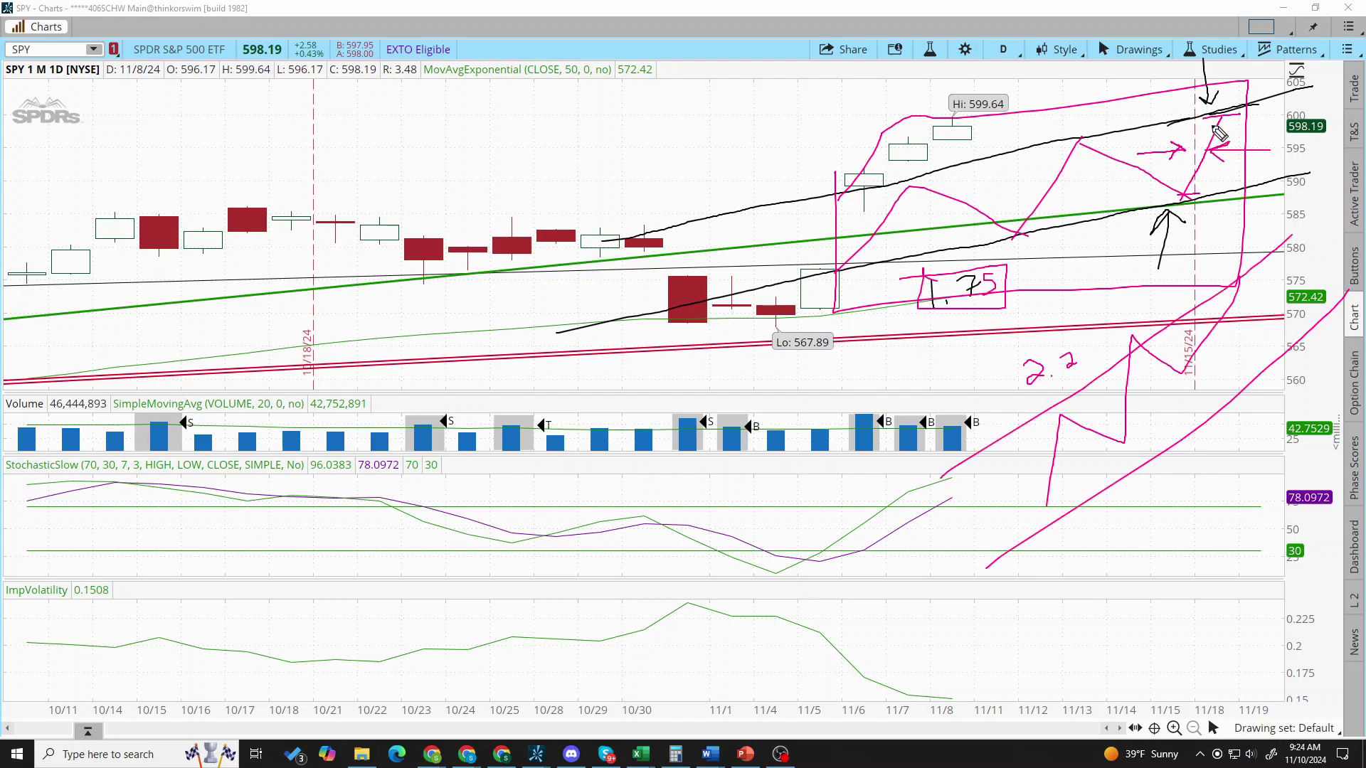
drag(1218, 132, 1209, 110)
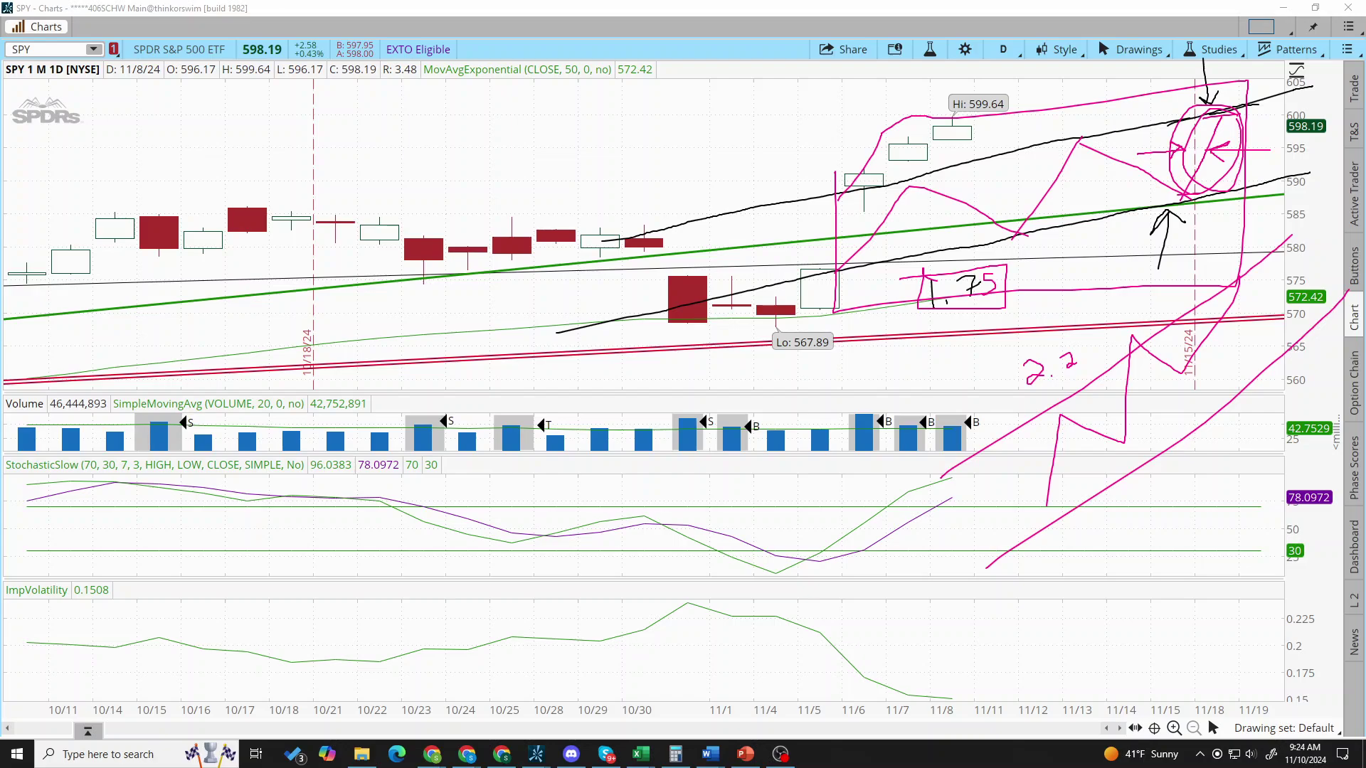
key(e)
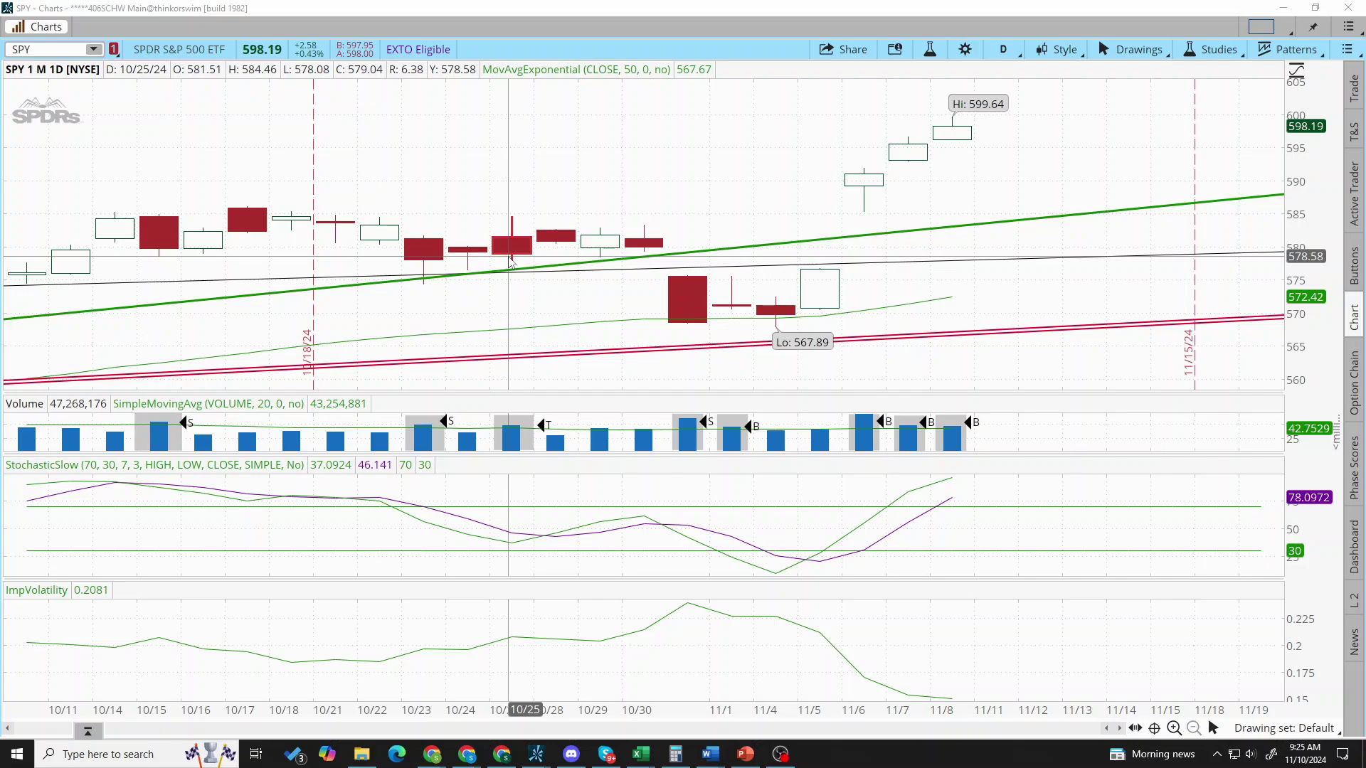
- Annotate the 10/24 and 10/25 candles with freehand arrows and closing-price lines, and circle the "T" volume marker
drag(434, 224, 491, 234)
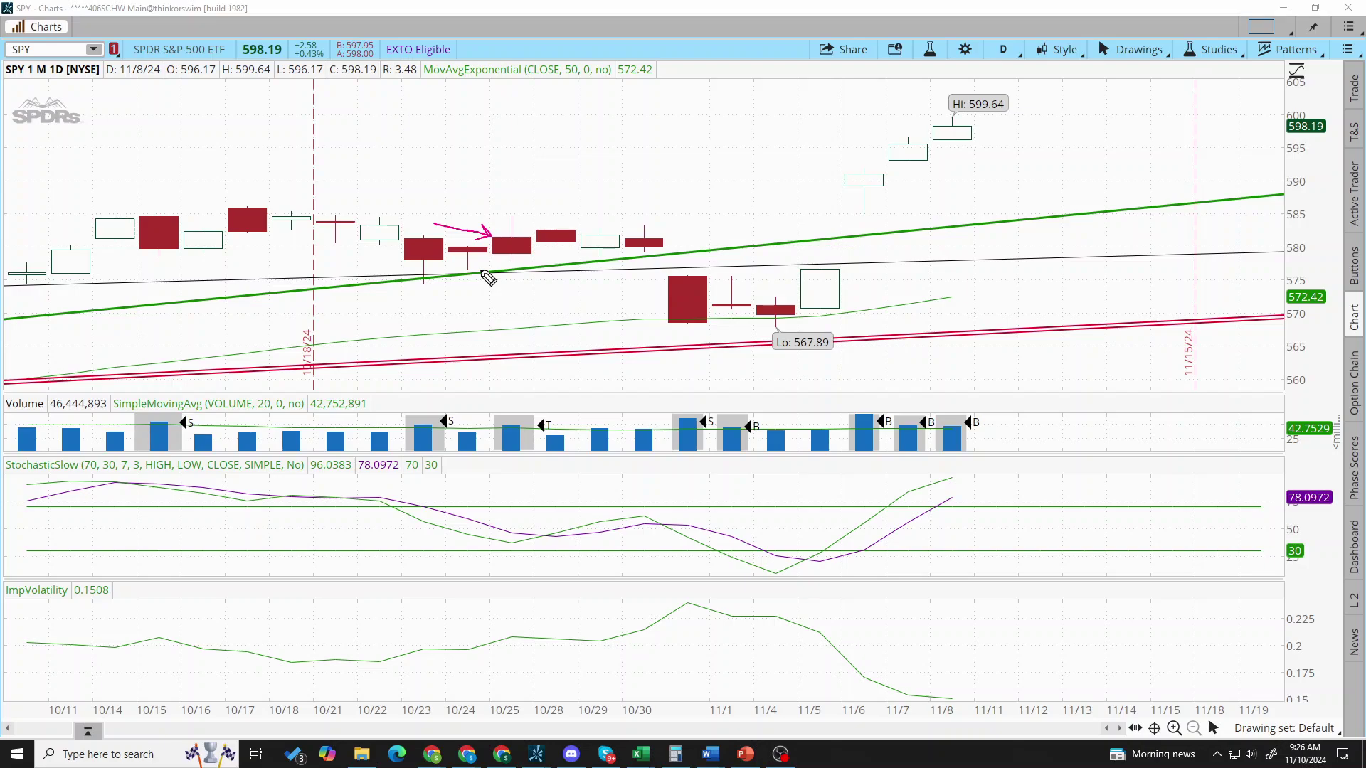
drag(479, 297, 479, 250)
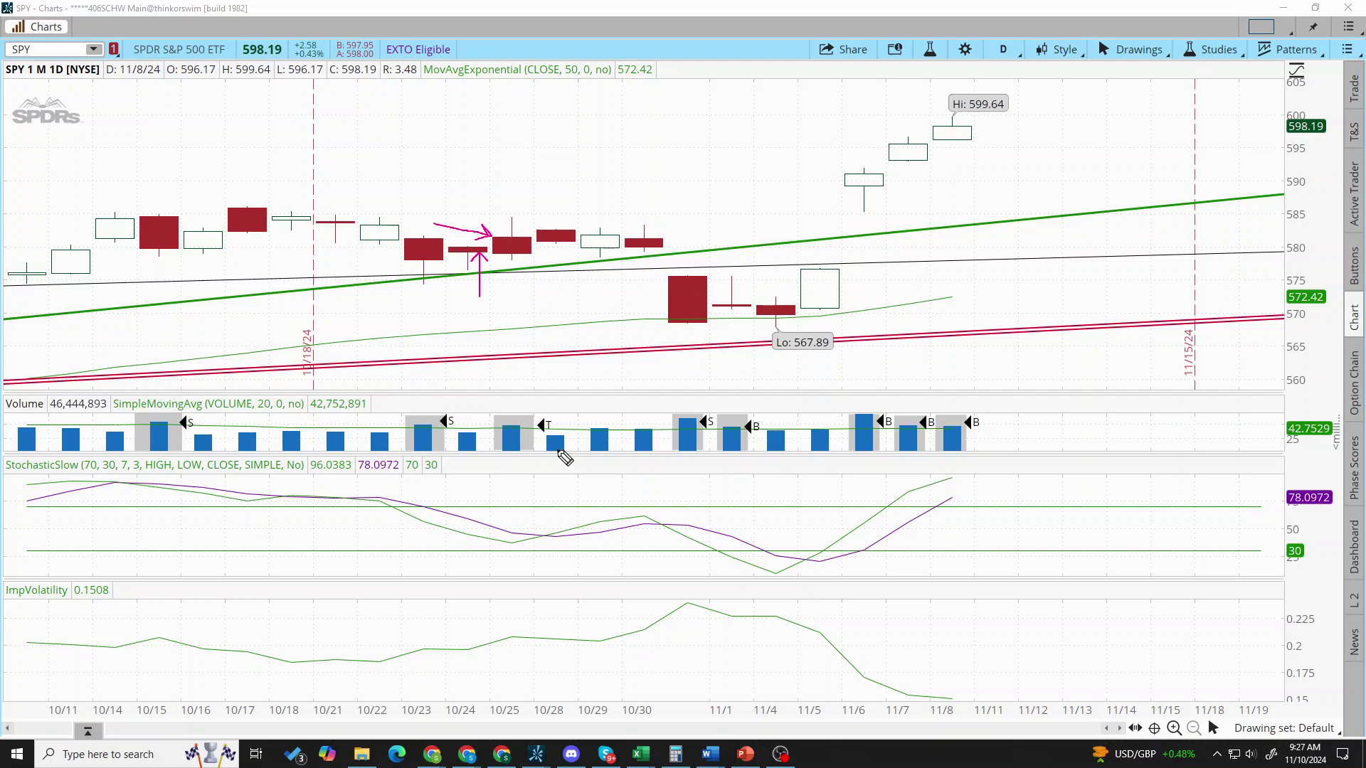
drag(560, 453, 564, 447)
drag(535, 164, 515, 207)
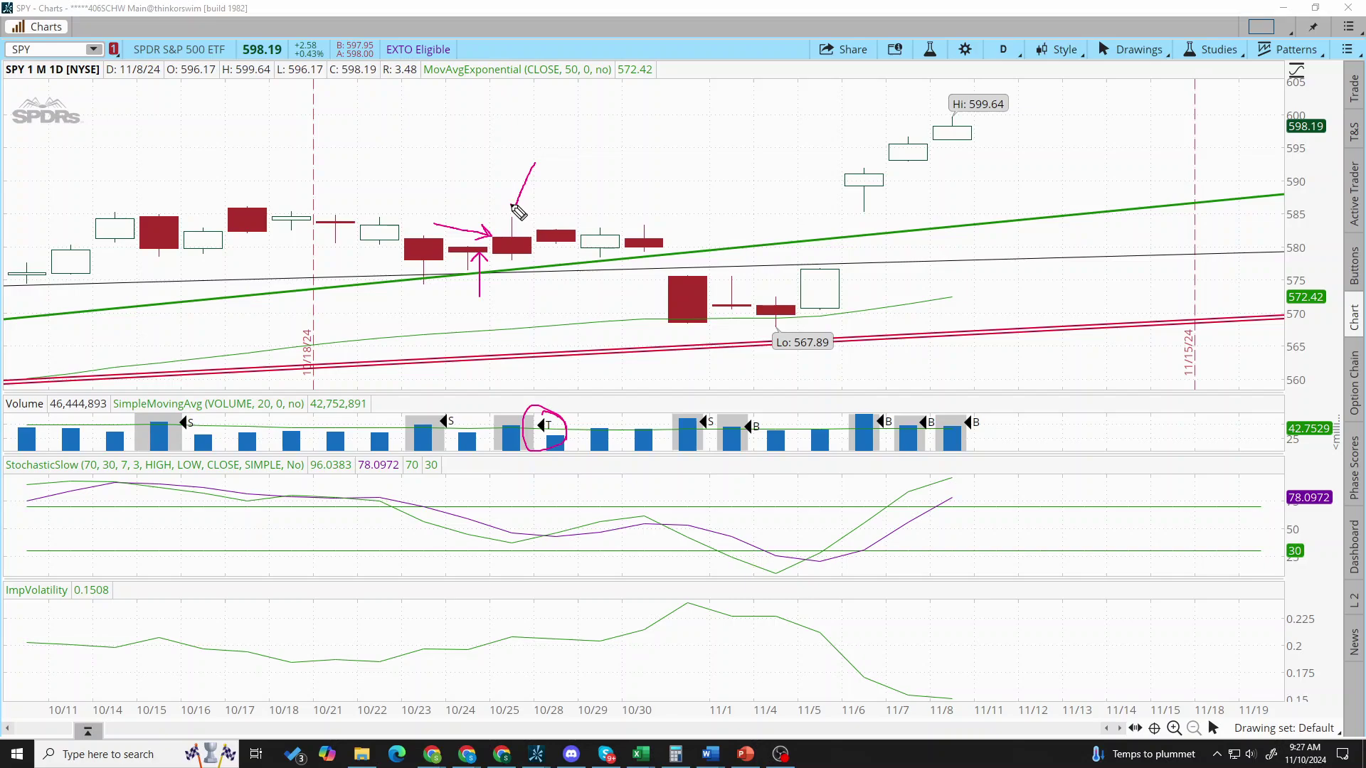
drag(509, 203, 517, 205)
drag(489, 216, 530, 216)
drag(522, 216, 523, 258)
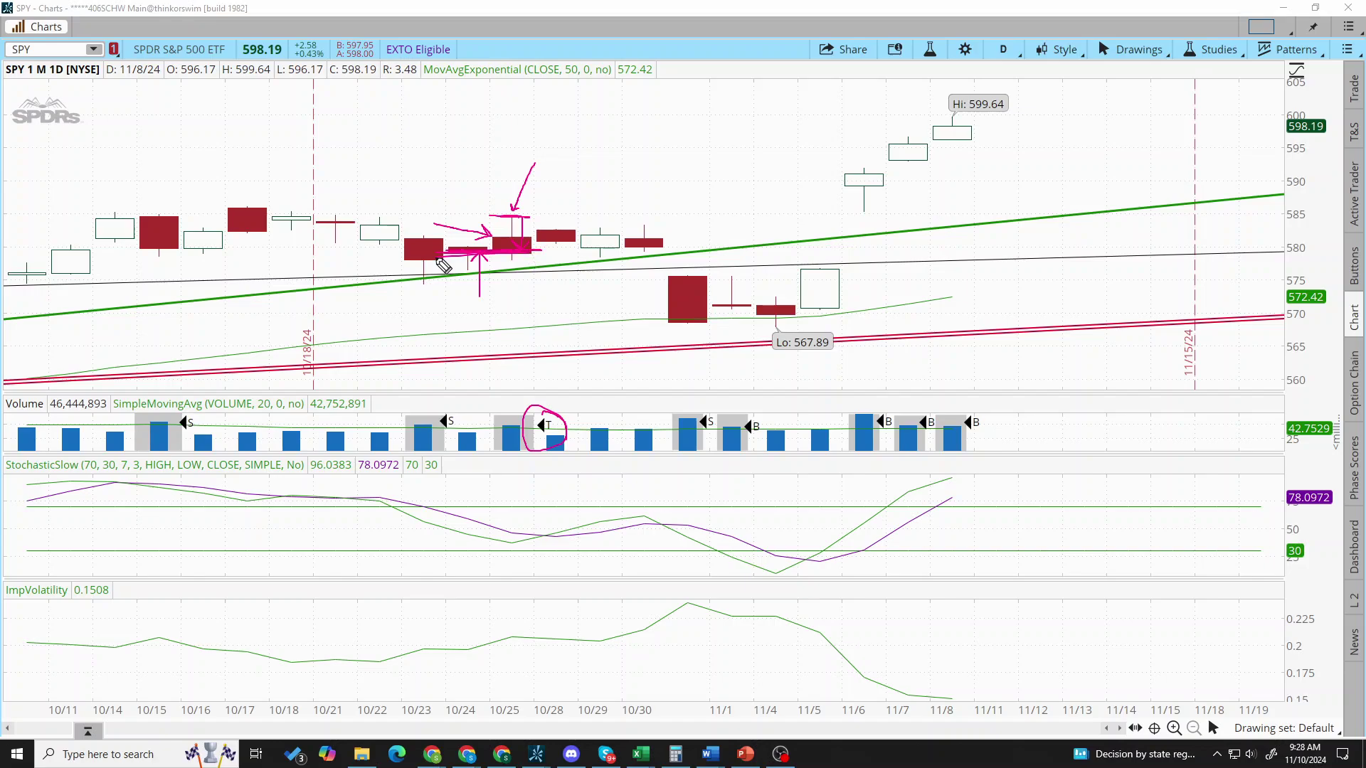
drag(448, 252, 461, 259)
- Mark the 11/1 candle's high and close against the prior close with arrows and lines, and circle its "B" volume marker
drag(733, 420, 717, 348)
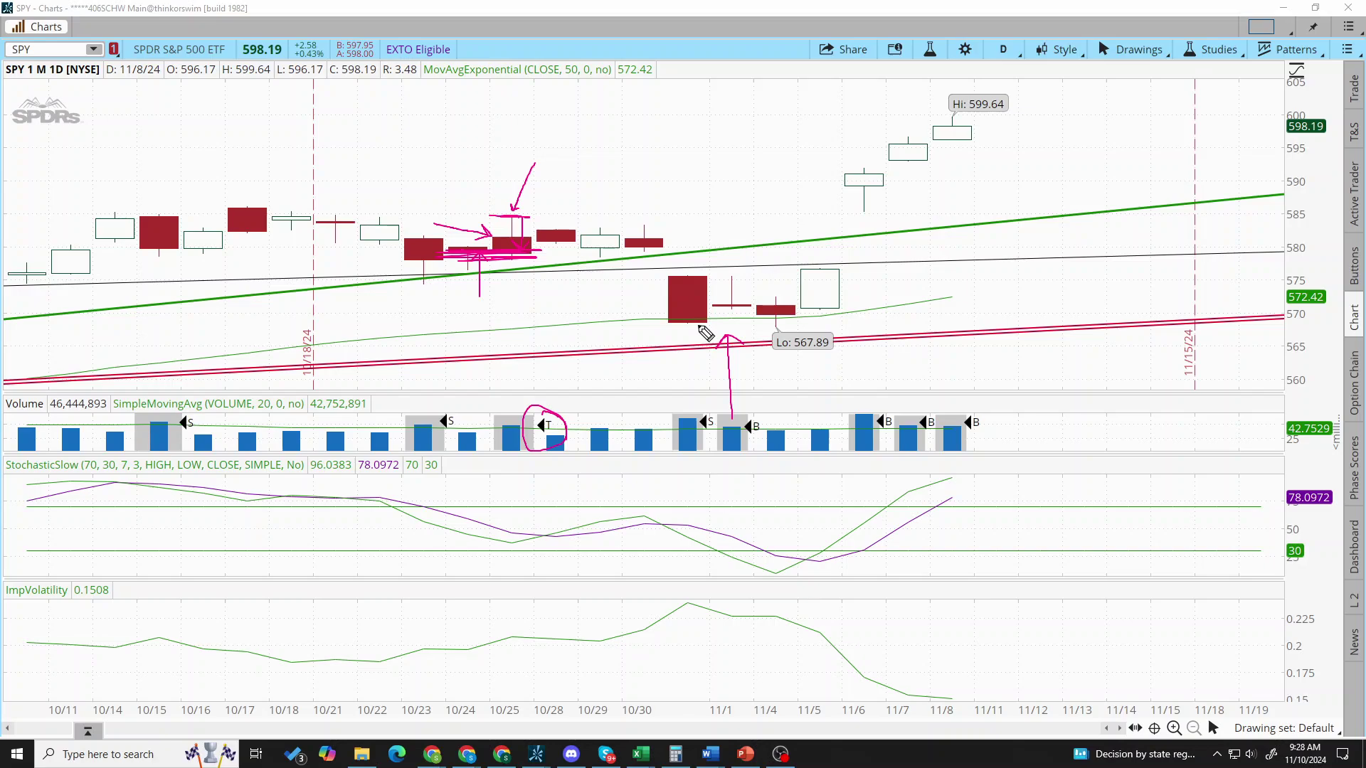
mouse_move(647, 324)
mouse_down()
mouse_move(736, 324)
mouse_move(740, 304)
mouse_move(708, 304)
mouse_up()
drag(709, 314, 717, 305)
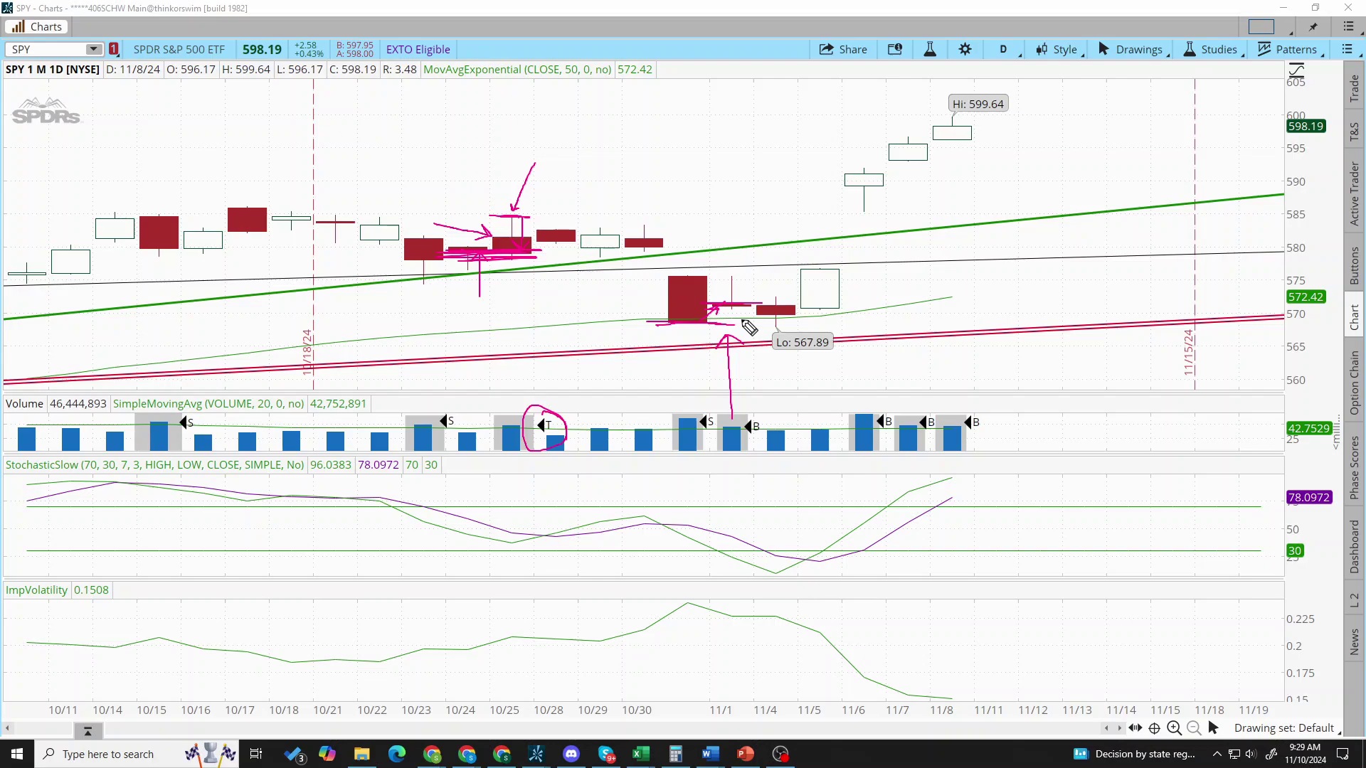
drag(765, 226, 744, 273)
drag(742, 279, 741, 295)
drag(781, 440, 768, 411)
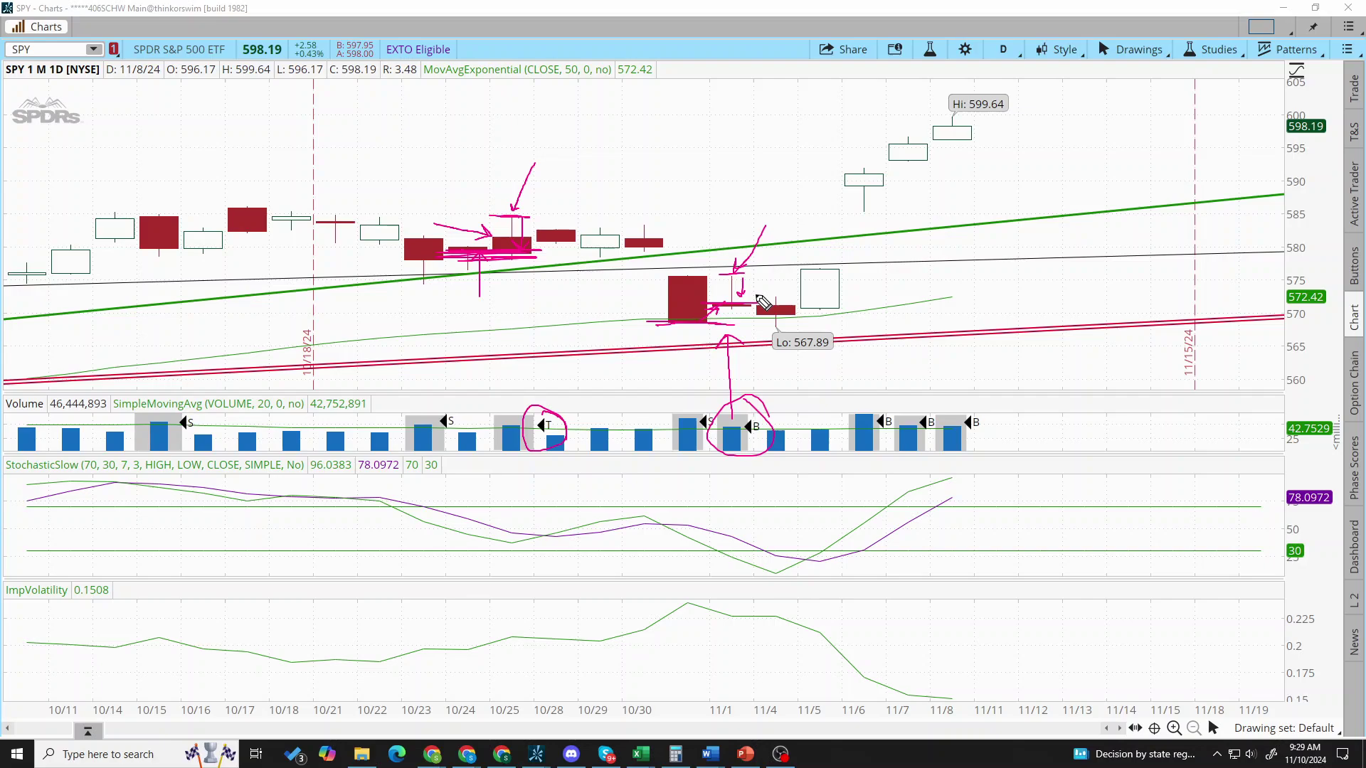
- Outline the 11/1 to 11/5 candles, box the candles around 10/25, and clear the sketches
mouse_move(758, 298)
mouse_down()
mouse_move(866, 217)
mouse_move(860, 262)
mouse_up()
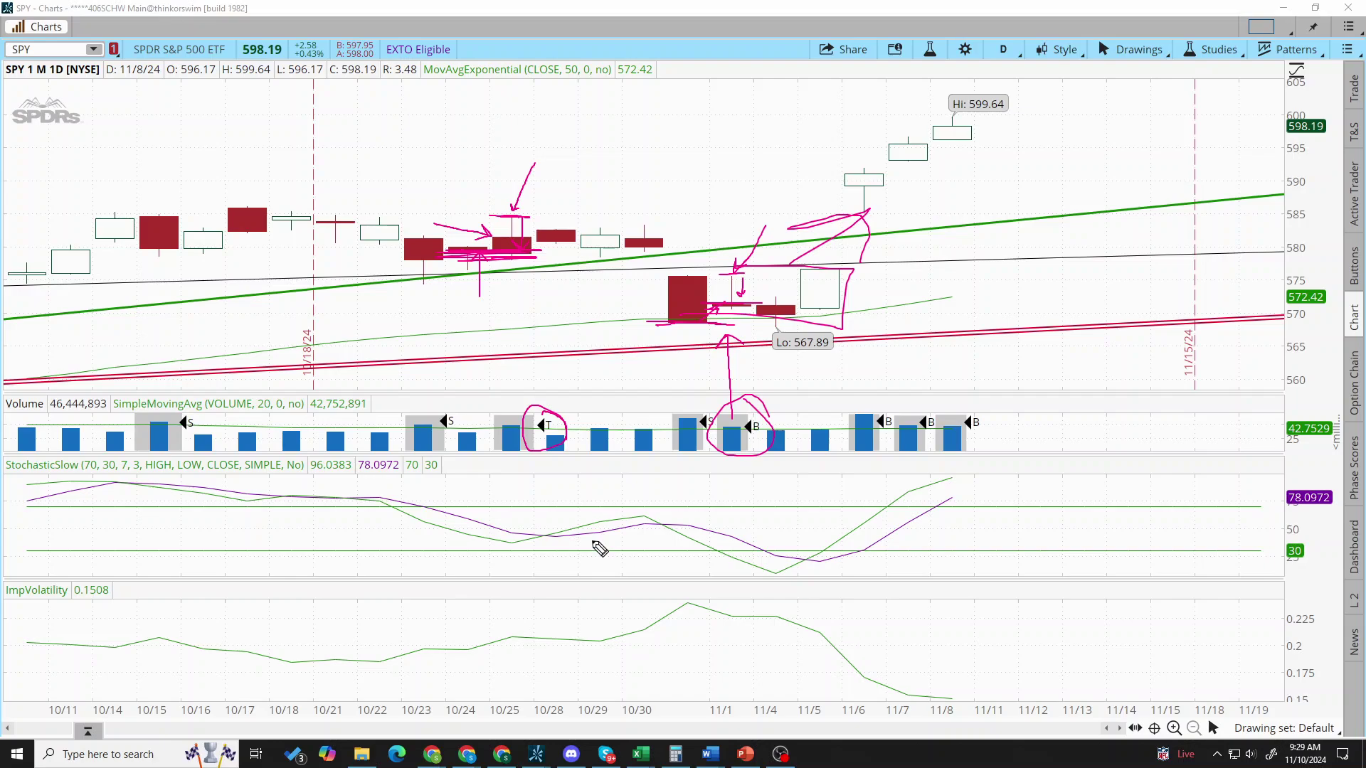
mouse_move(603, 594)
mouse_down()
mouse_move(558, 442)
mouse_move(571, 447)
mouse_up()
key(Escape)
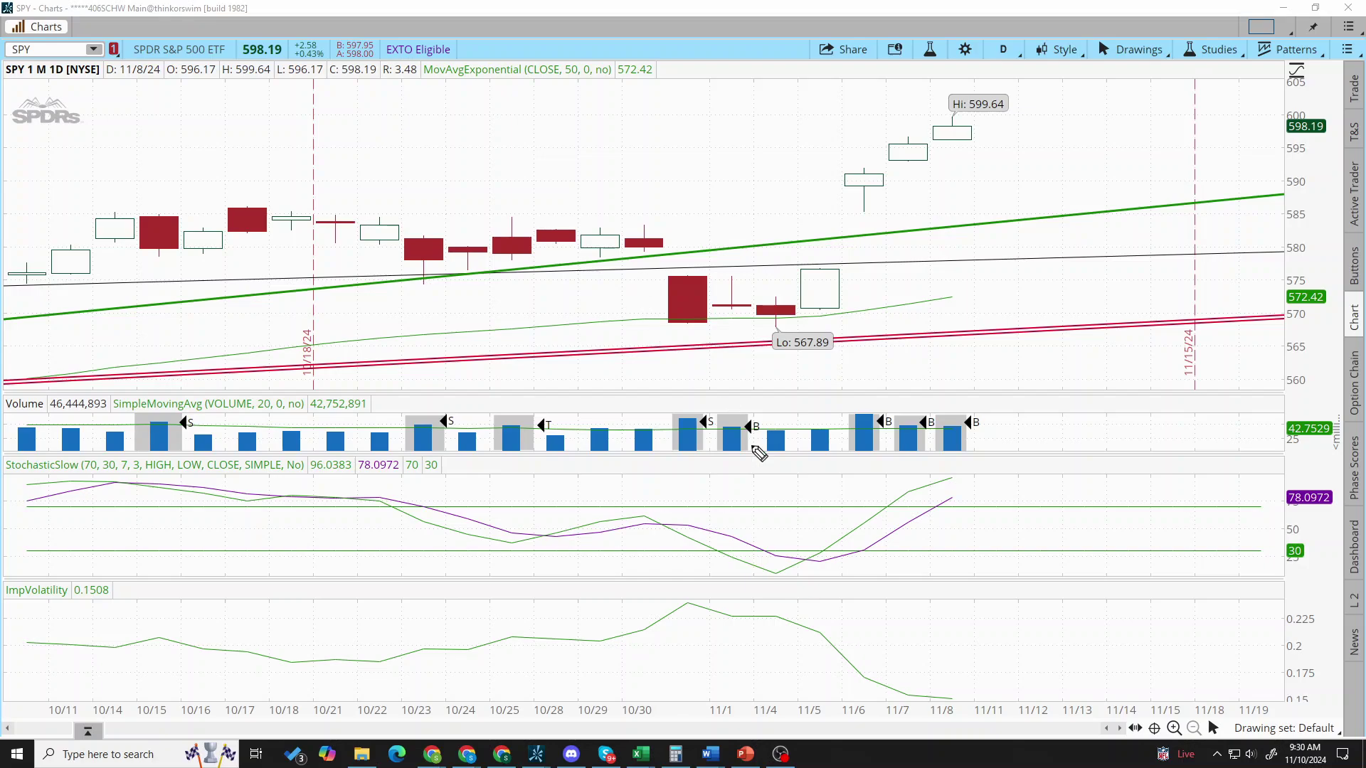
mouse_move(461, 230)
mouse_down()
mouse_move(560, 230)
mouse_move(469, 280)
mouse_move(520, 219)
mouse_up()
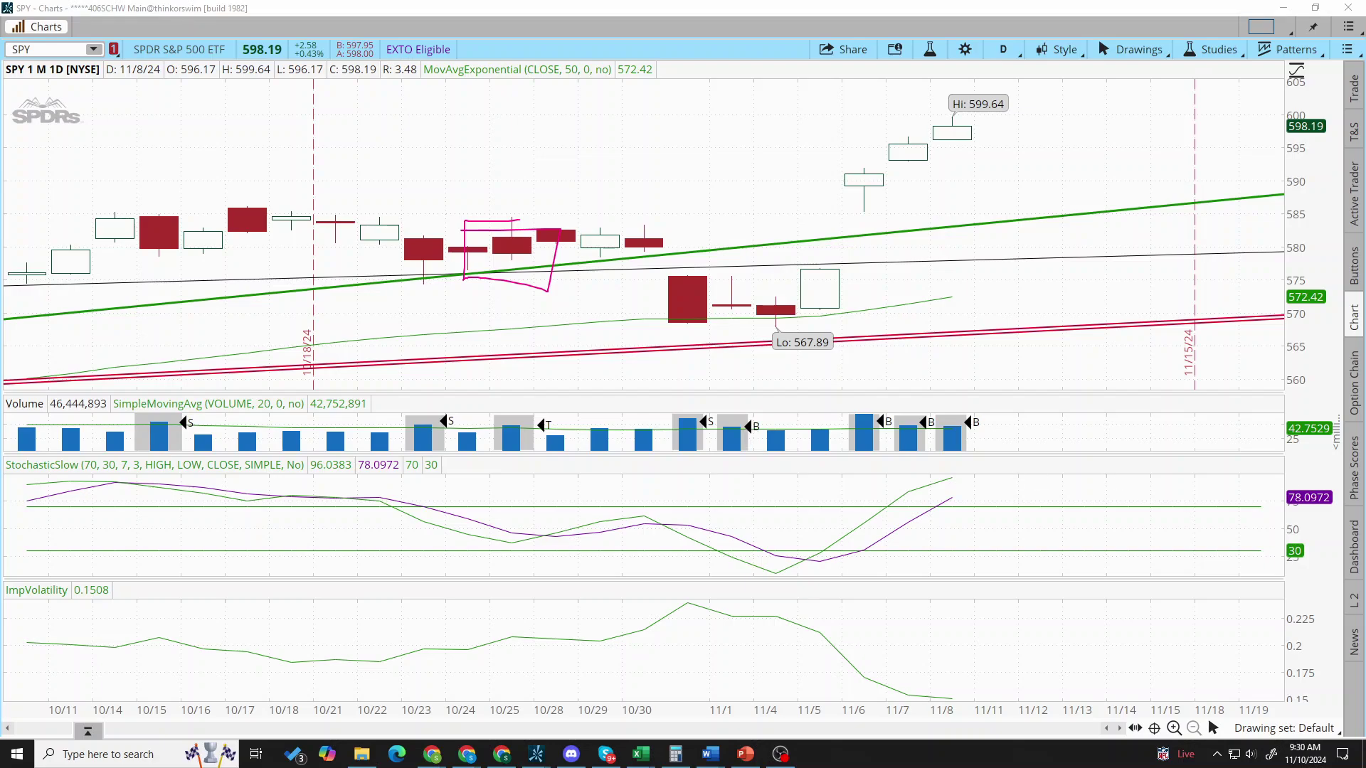
key(Escape)
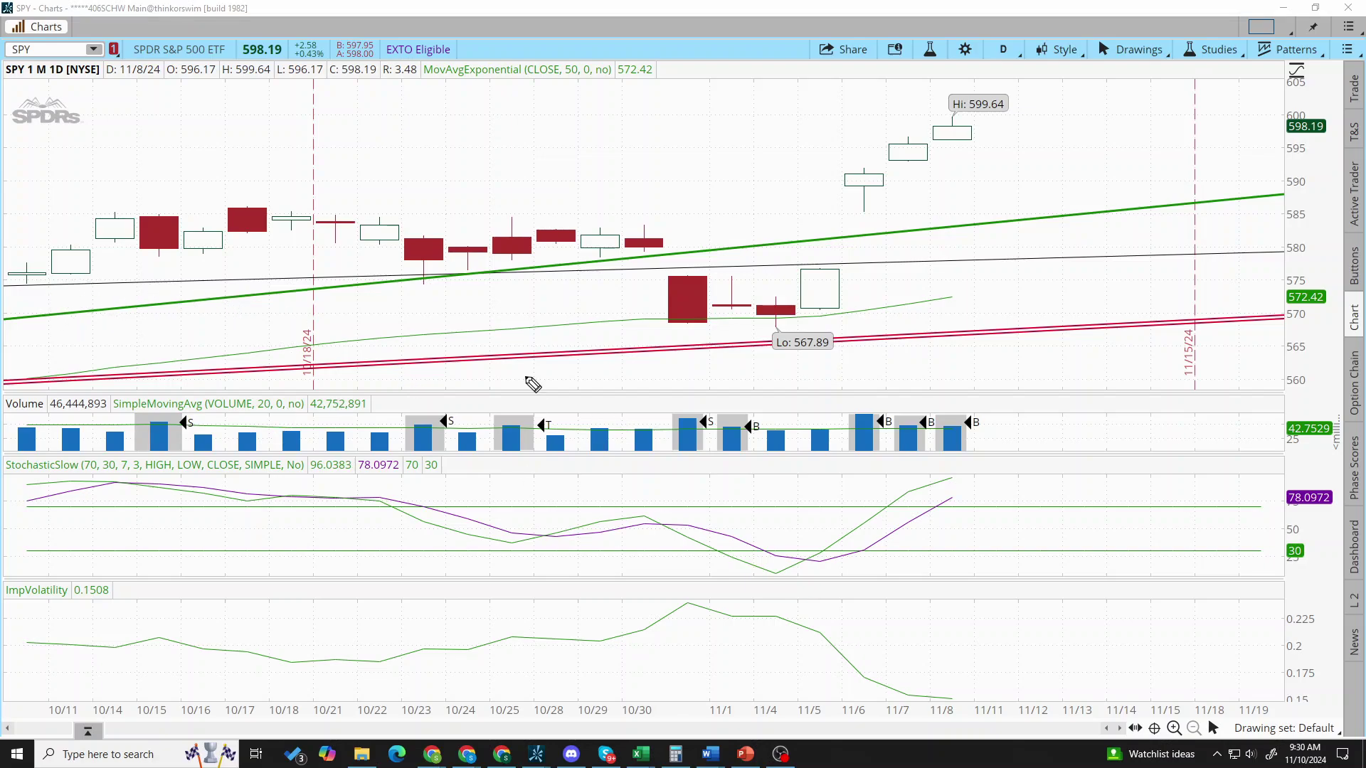
- Box the 10/15 "S" volume bar and handwrite the tally "2-4-1" inside a box below the latest candles
mouse_move(130, 398)
mouse_down()
mouse_move(180, 389)
mouse_move(107, 450)
mouse_move(107, 392)
mouse_up()
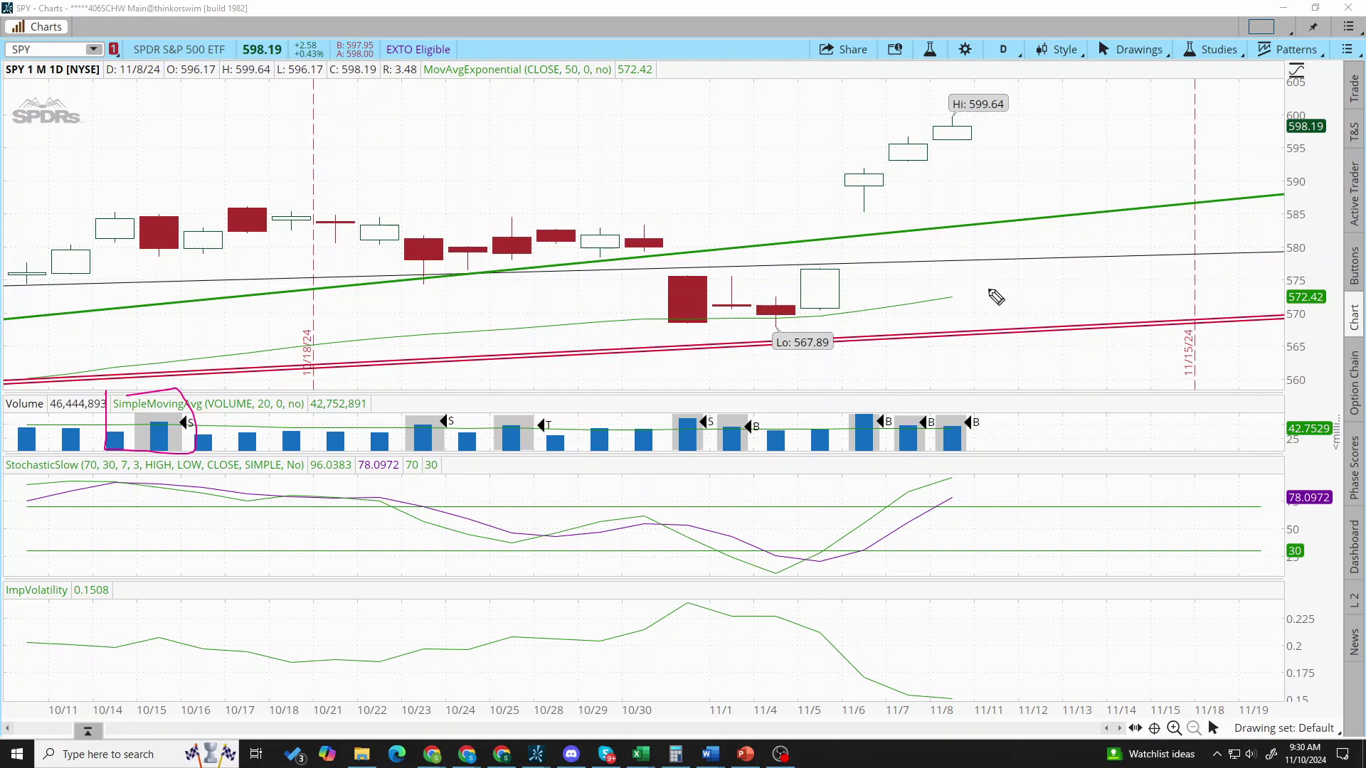
mouse_move(983, 278)
mouse_down()
mouse_move(1022, 304)
mouse_move(1090, 295)
mouse_move(1087, 324)
mouse_up()
drag(1107, 298, 1120, 298)
drag(1148, 279, 1152, 320)
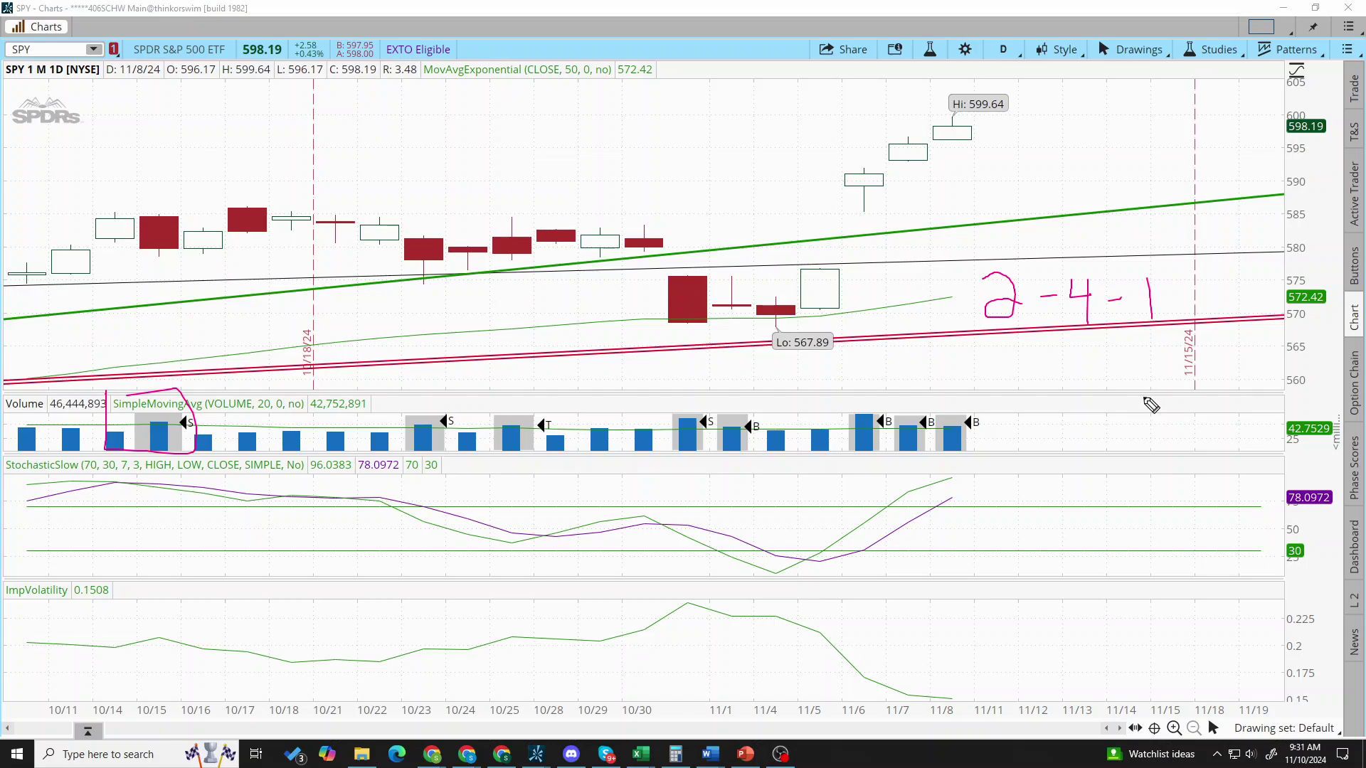
drag(1003, 251, 1004, 250)
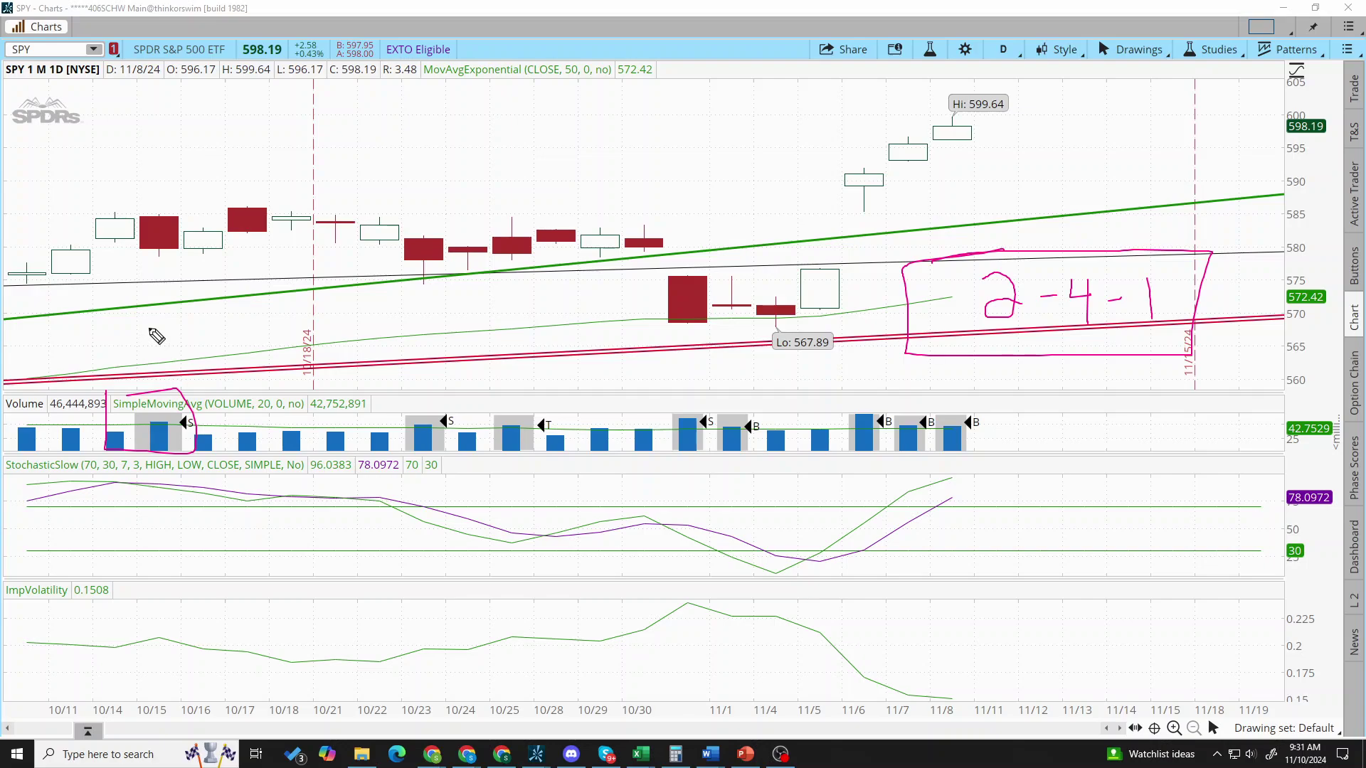
- Point an arrow at the 10/15 volume bar, box the 11/6 to 11/8 bars, and outline the sessions through 10/17 with a backward arrow
drag(149, 322, 162, 335)
mouse_move(815, 380)
mouse_down()
mouse_move(953, 480)
mouse_move(941, 478)
mouse_up()
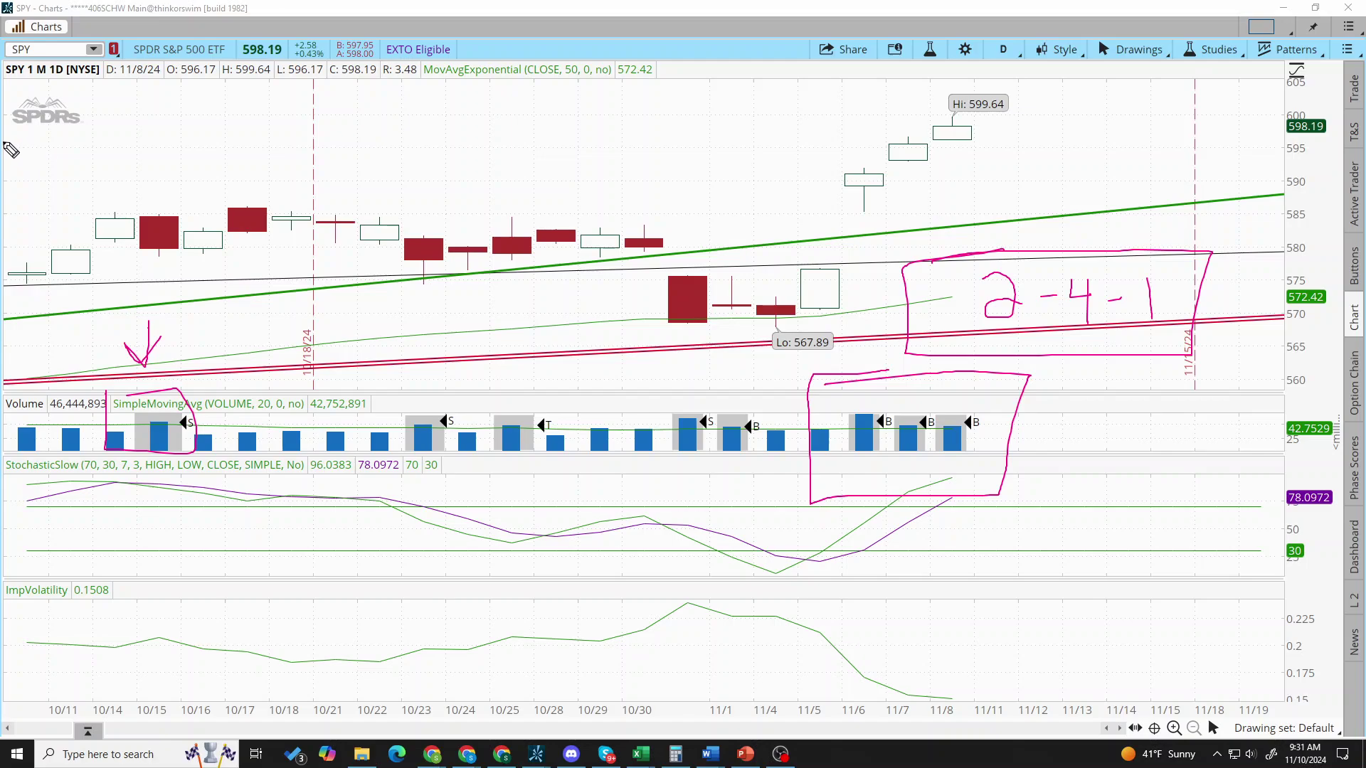
mouse_move(6, 142)
mouse_down()
mouse_move(177, 136)
mouse_move(249, 164)
mouse_move(242, 727)
mouse_up()
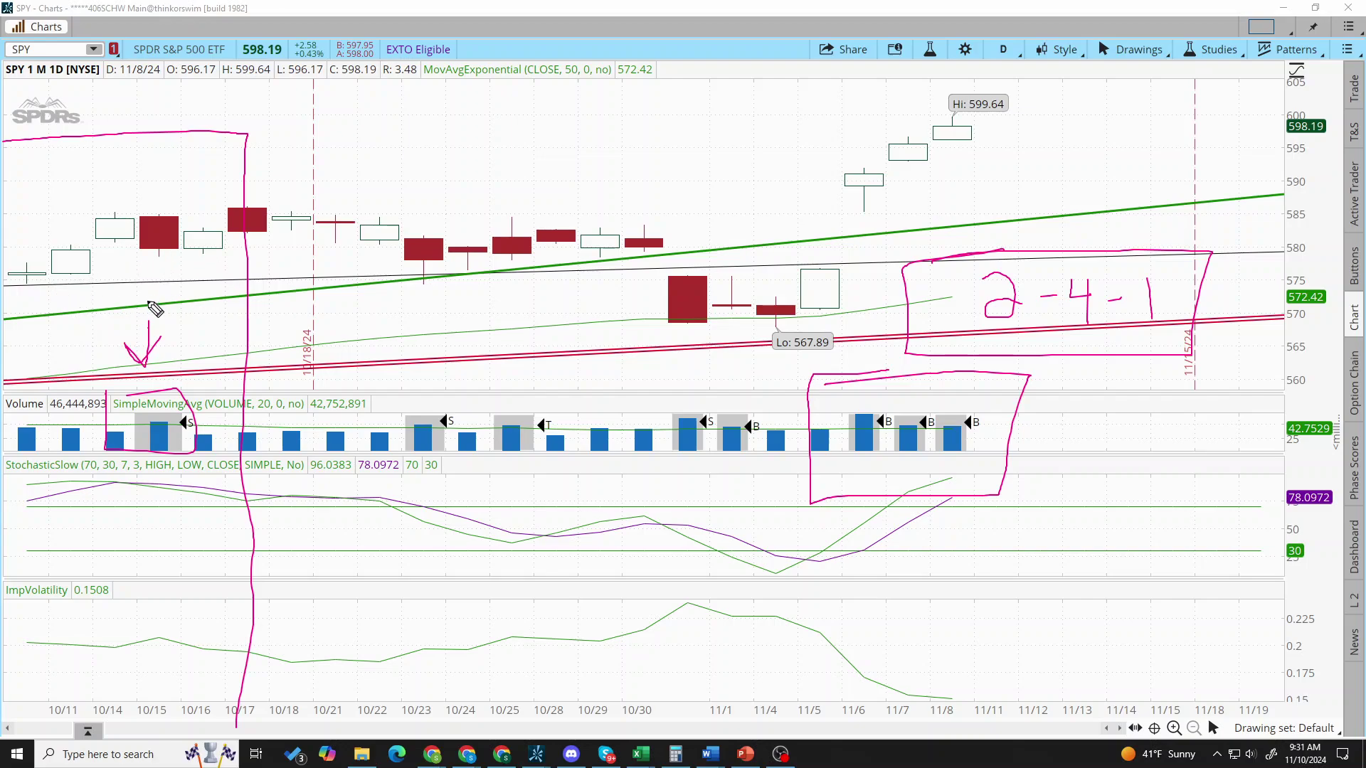
mouse_move(150, 304)
mouse_down()
mouse_move(45, 306)
mouse_move(50, 327)
mouse_up()
- Handwrite the headings "Sellers", "Buyers" and "Ties" above the 2-4-1 tally
mouse_move(929, 173)
mouse_down()
mouse_move(939, 192)
mouse_move(957, 172)
mouse_move(1010, 196)
mouse_up()
mouse_move(1044, 195)
mouse_down()
mouse_move(1049, 167)
mouse_move(1061, 171)
mouse_move(1046, 200)
mouse_up()
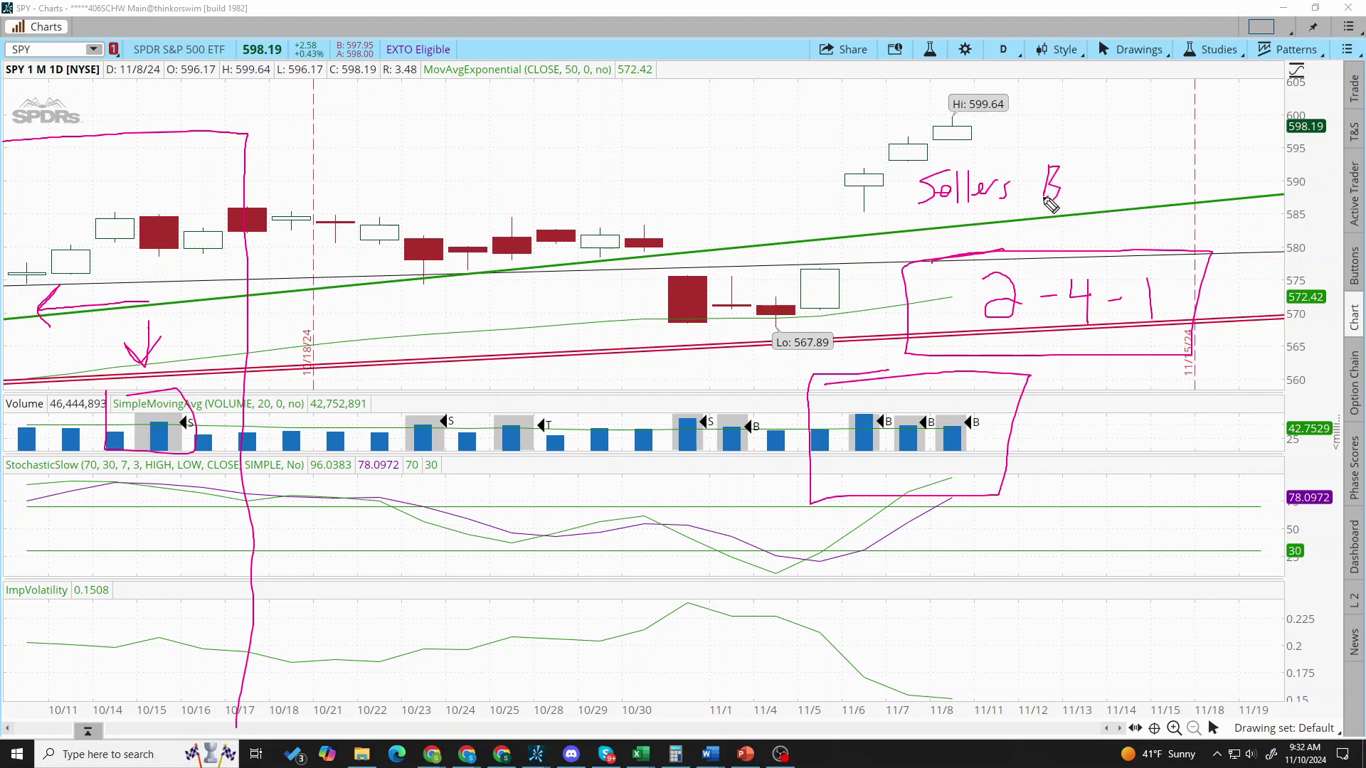
mouse_move(1044, 199)
mouse_down()
mouse_move(1128, 180)
mouse_move(1133, 195)
mouse_up()
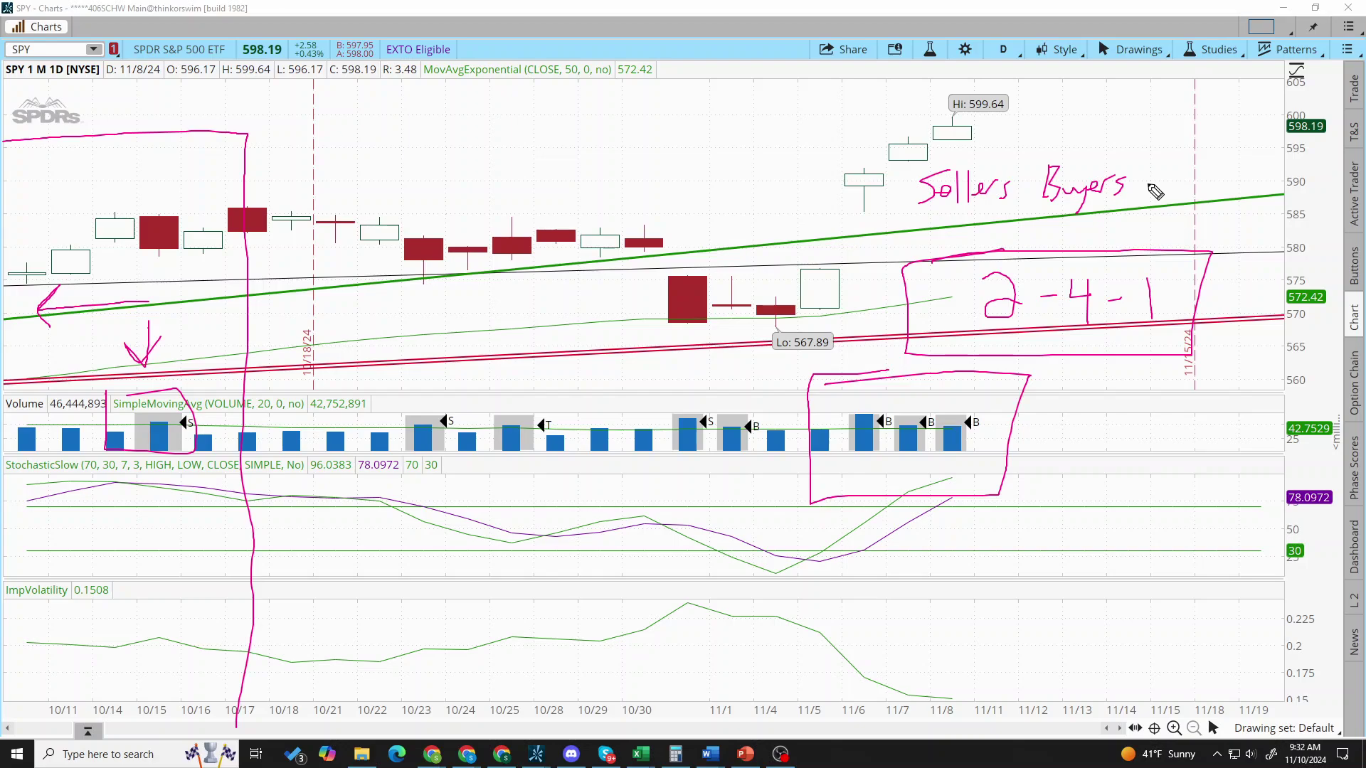
drag(1148, 168, 1184, 169)
drag(1165, 169, 1166, 192)
drag(1182, 177, 1183, 192)
drag(1189, 185, 1218, 201)
- Box the S, T and B volume markers from 10/23 to 11/8, and add arrows under the 10/15 and 11/6 bars
drag(421, 405, 426, 451)
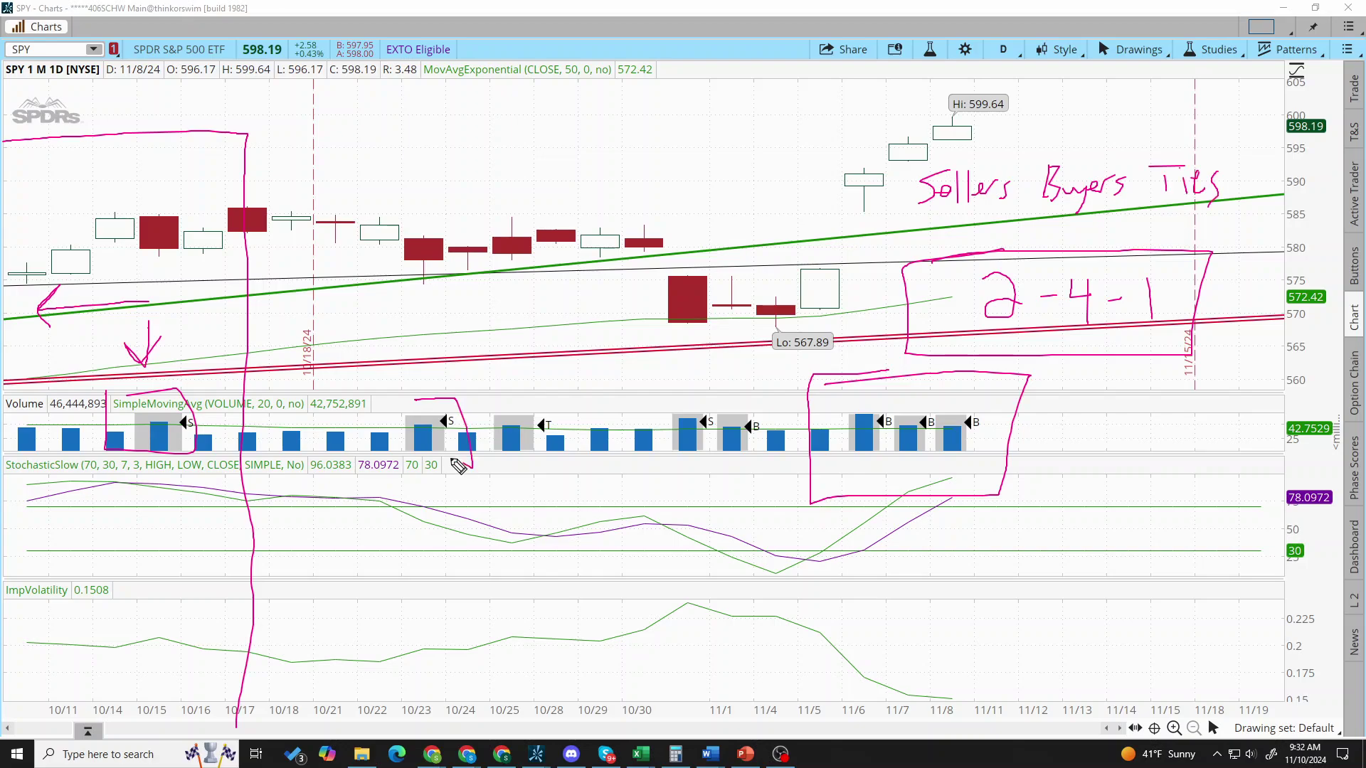
mouse_move(669, 388)
mouse_down()
mouse_move(717, 426)
mouse_move(672, 452)
mouse_up()
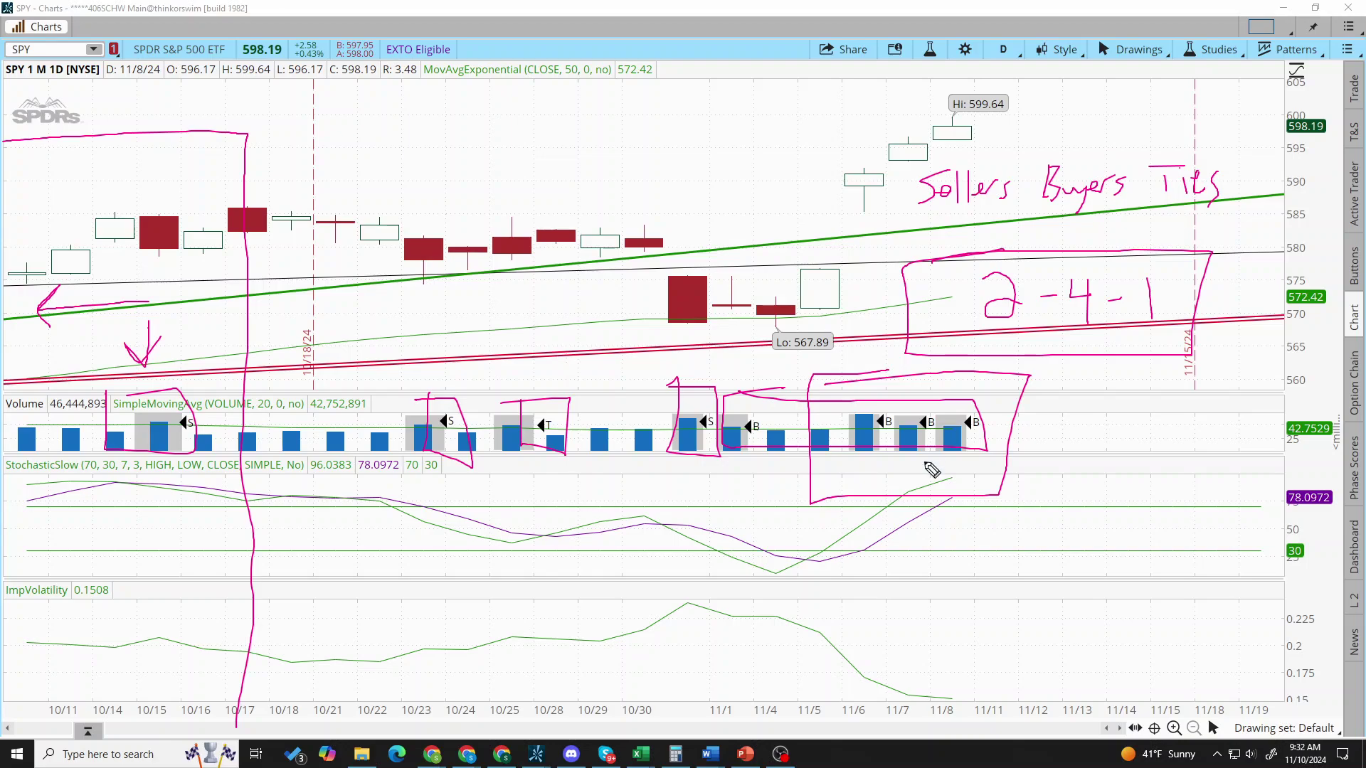
mouse_move(869, 640)
mouse_down()
mouse_move(887, 501)
mouse_move(911, 525)
mouse_up()
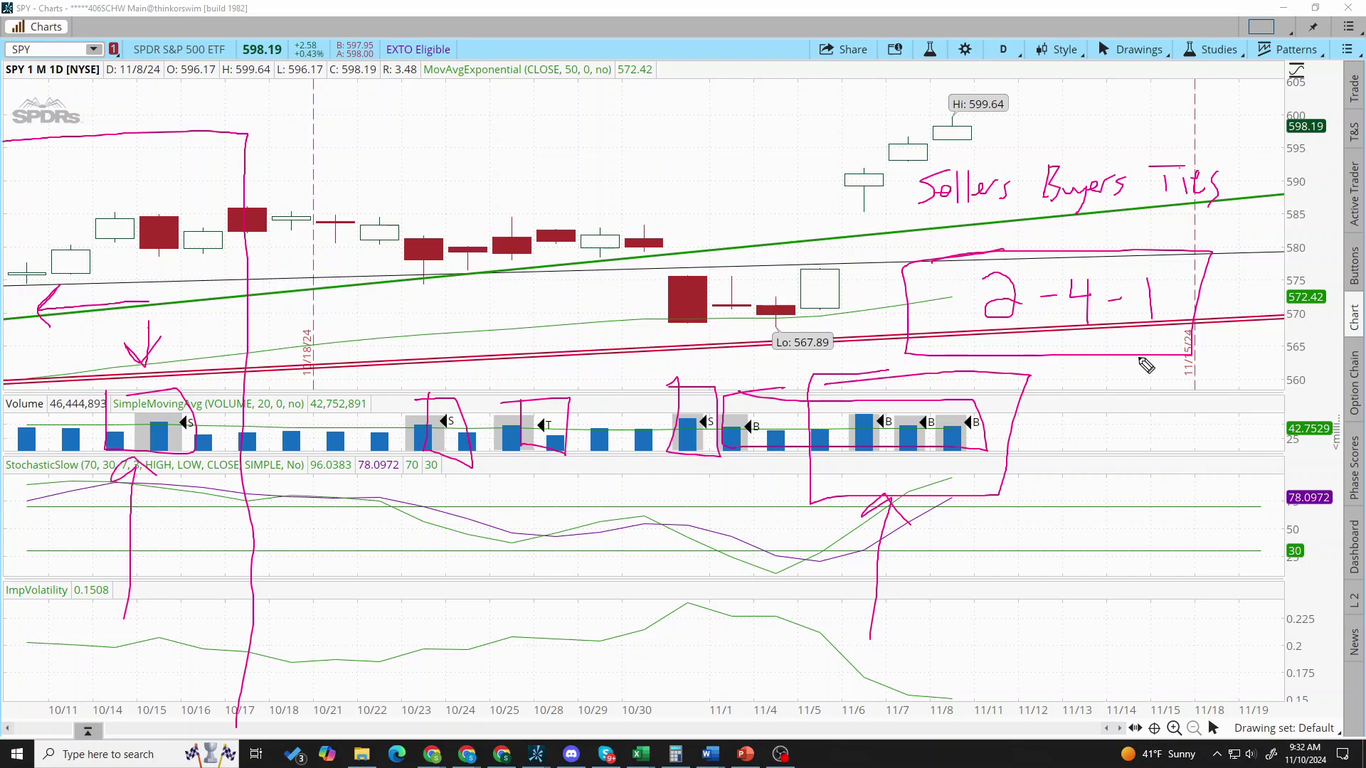
- Handwrite the volume score ".50" below the tally and draw a box around it
click(1126, 414)
drag(1173, 368, 1140, 369)
drag(1140, 369, 1136, 414)
drag(1202, 377, 1201, 375)
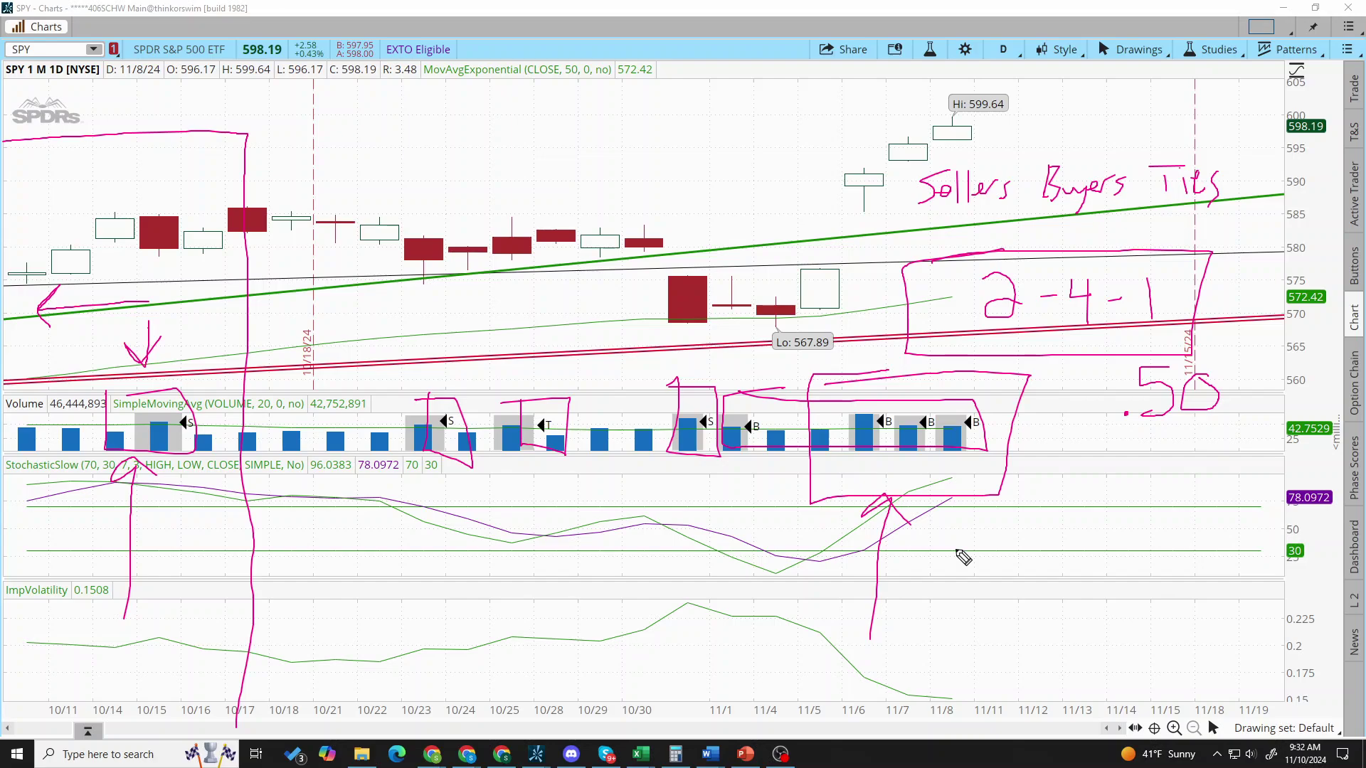
drag(1097, 360, 1244, 444)
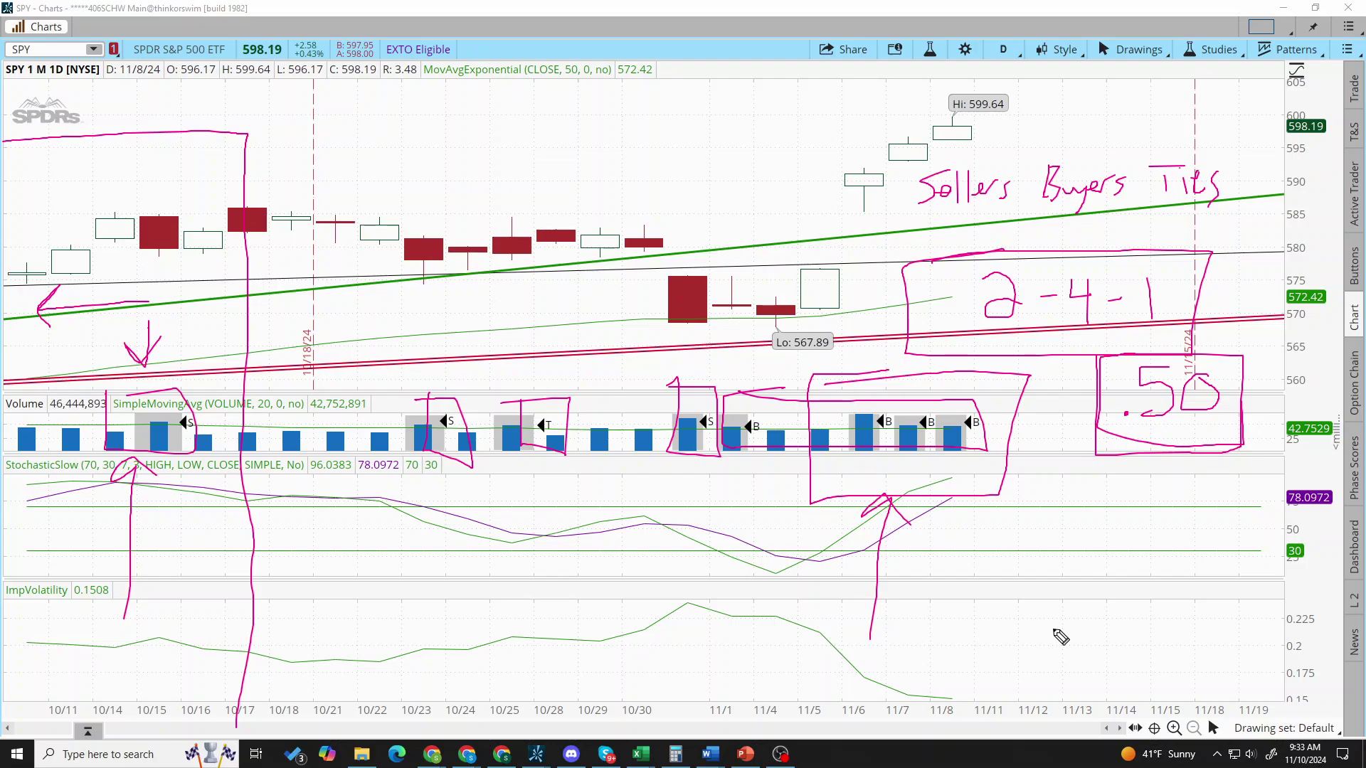
- Clear the tally notes, sketch a freehand rise from the earliest candle's low to the 11/8 high, and clear it
key(e)
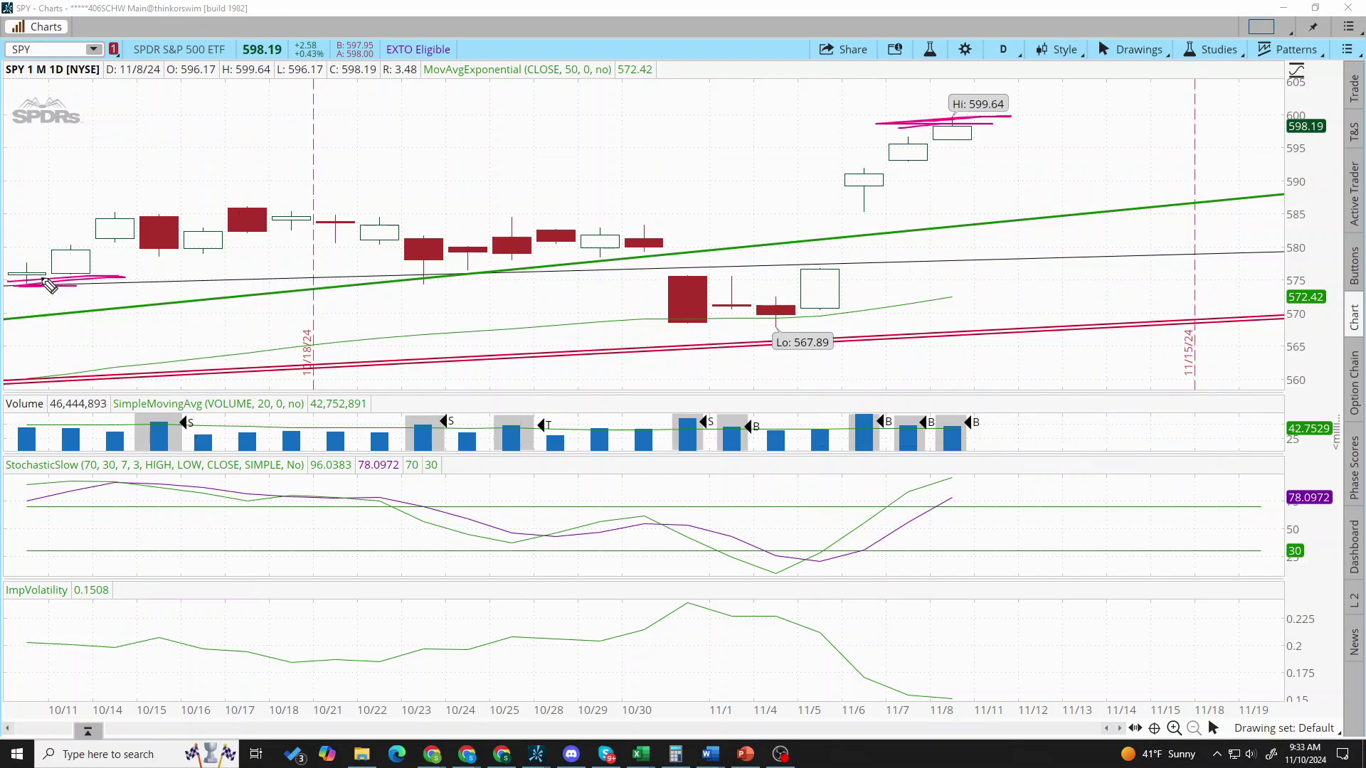
mouse_move(22, 281)
mouse_down()
mouse_move(999, 121)
mouse_move(48, 290)
mouse_up()
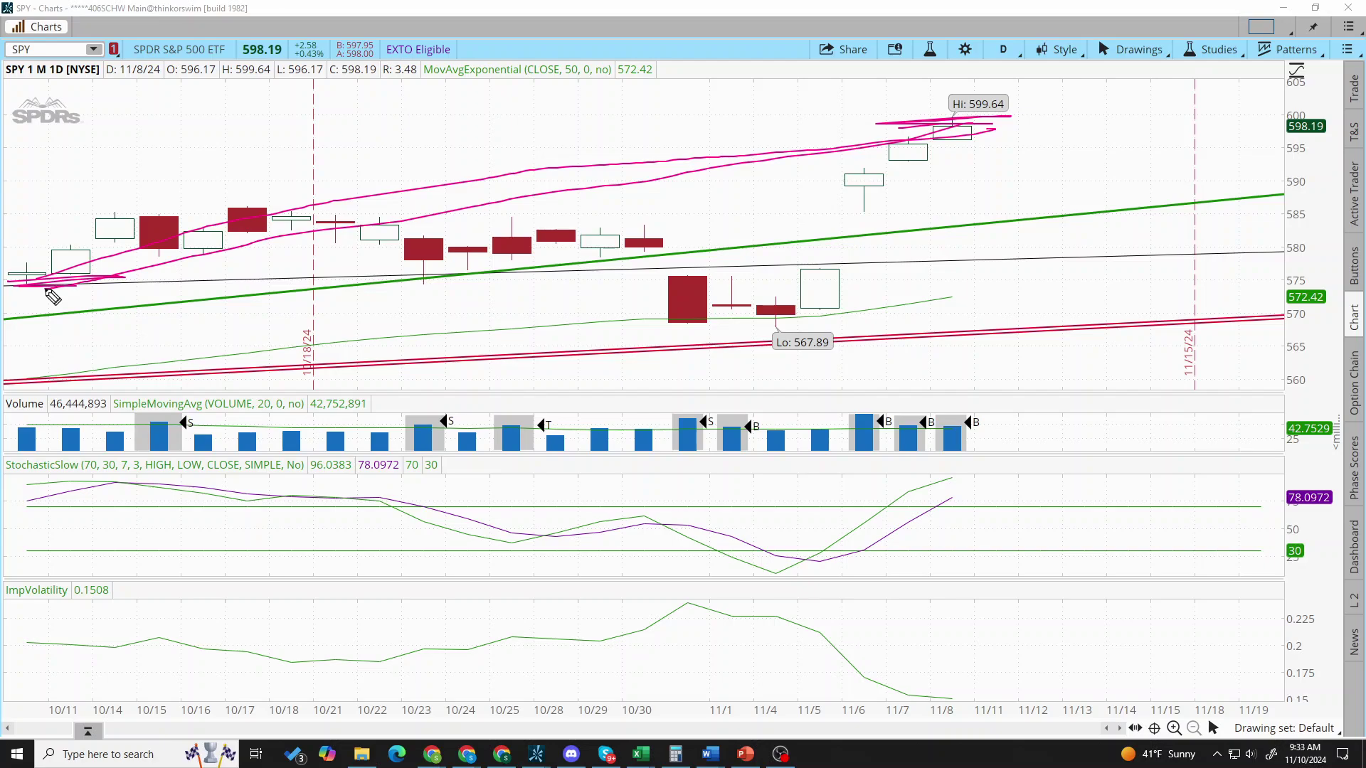
key(Escape)
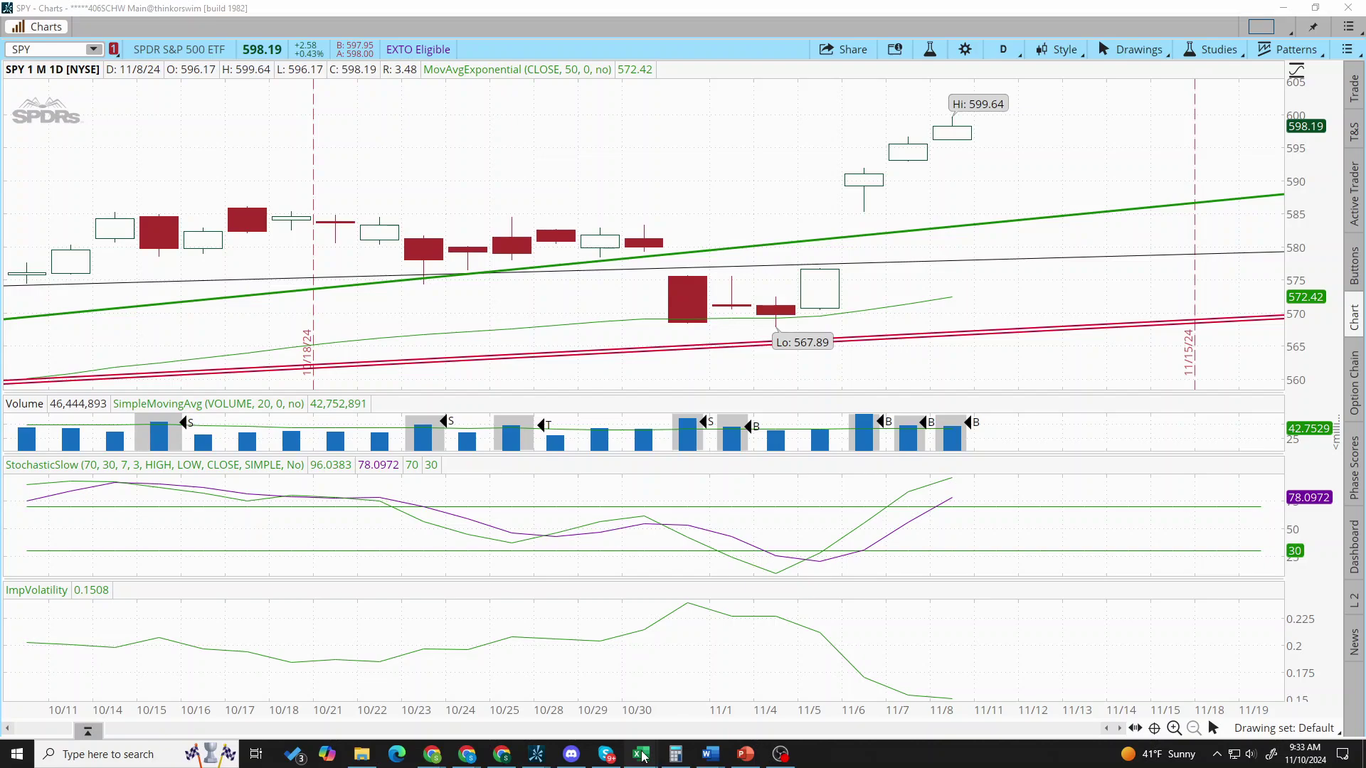
- Switch to the MWG Market Posture Log workbook and set the 10-Nov Volume (1) - SPY score to 0.5
click(641, 754)
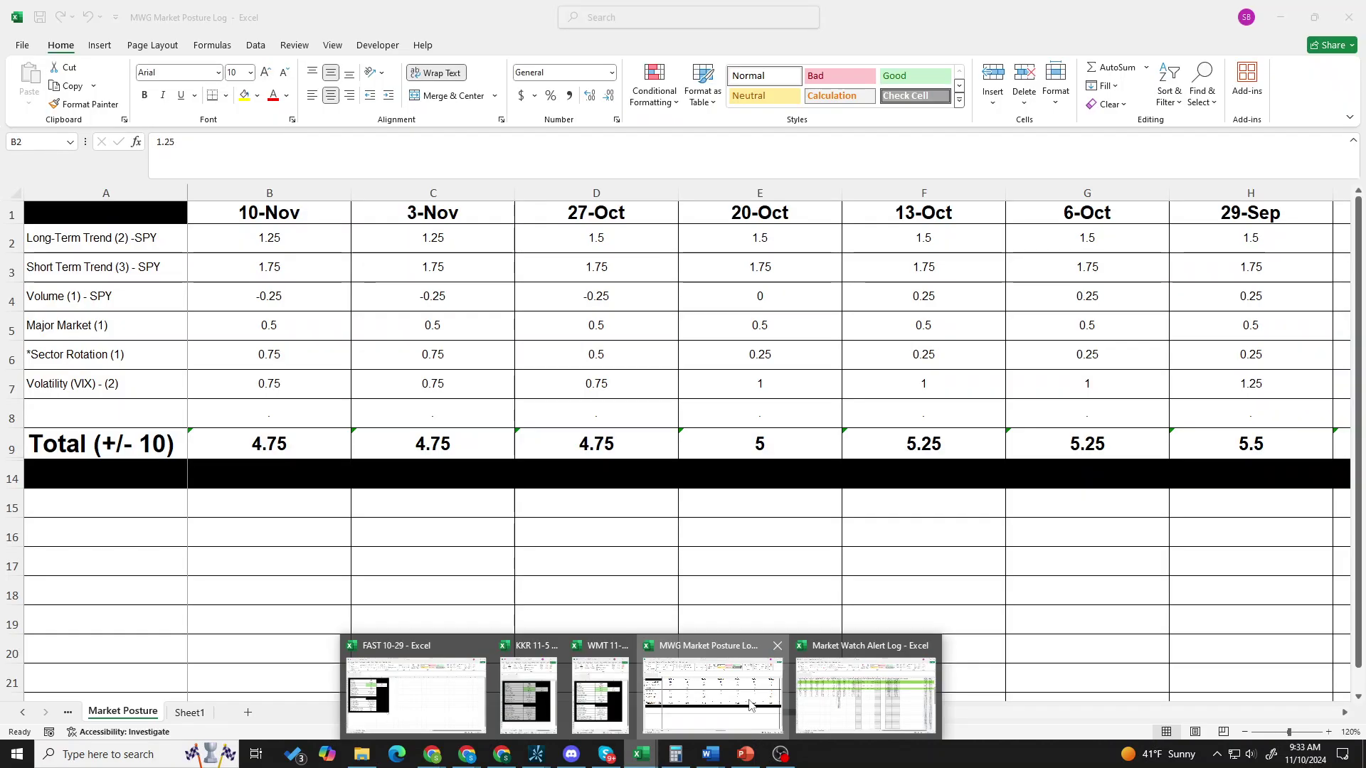
click(299, 298)
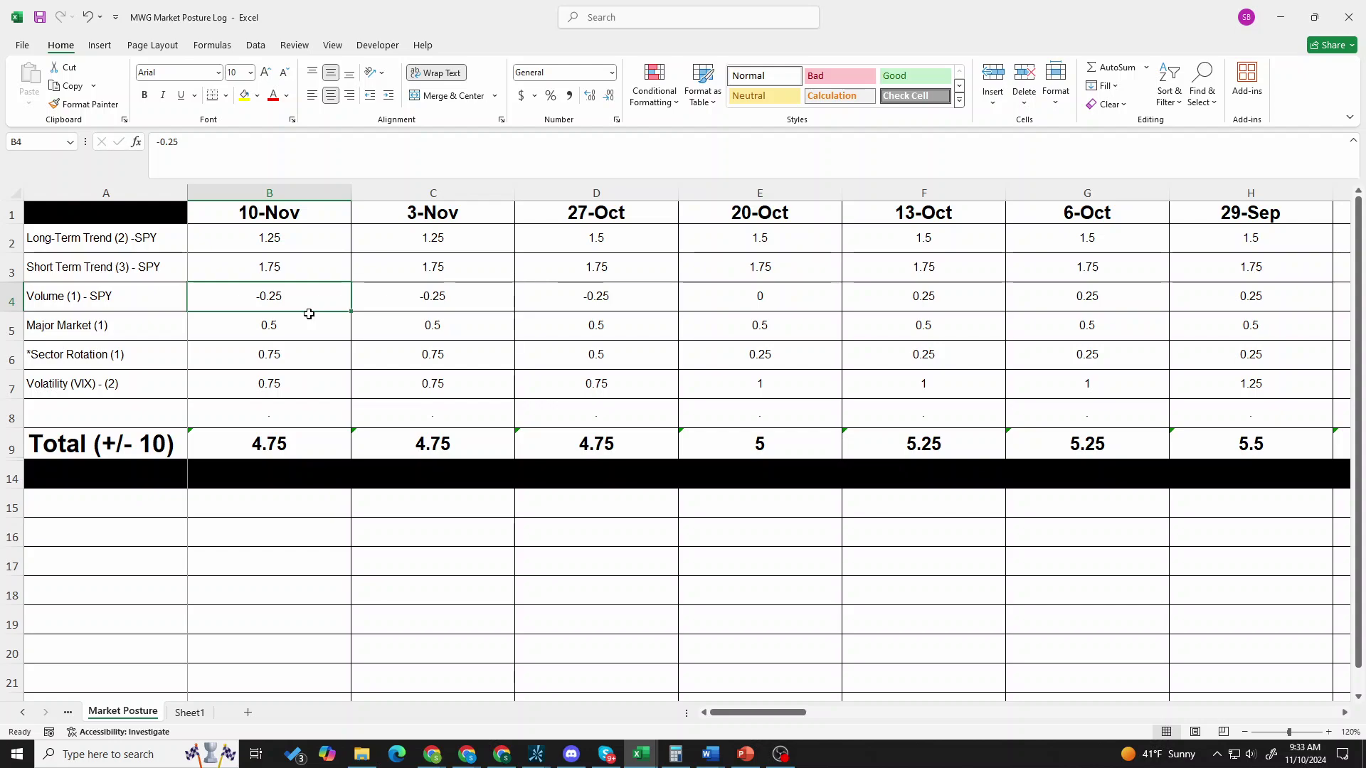
text(0.5)
key(Return)
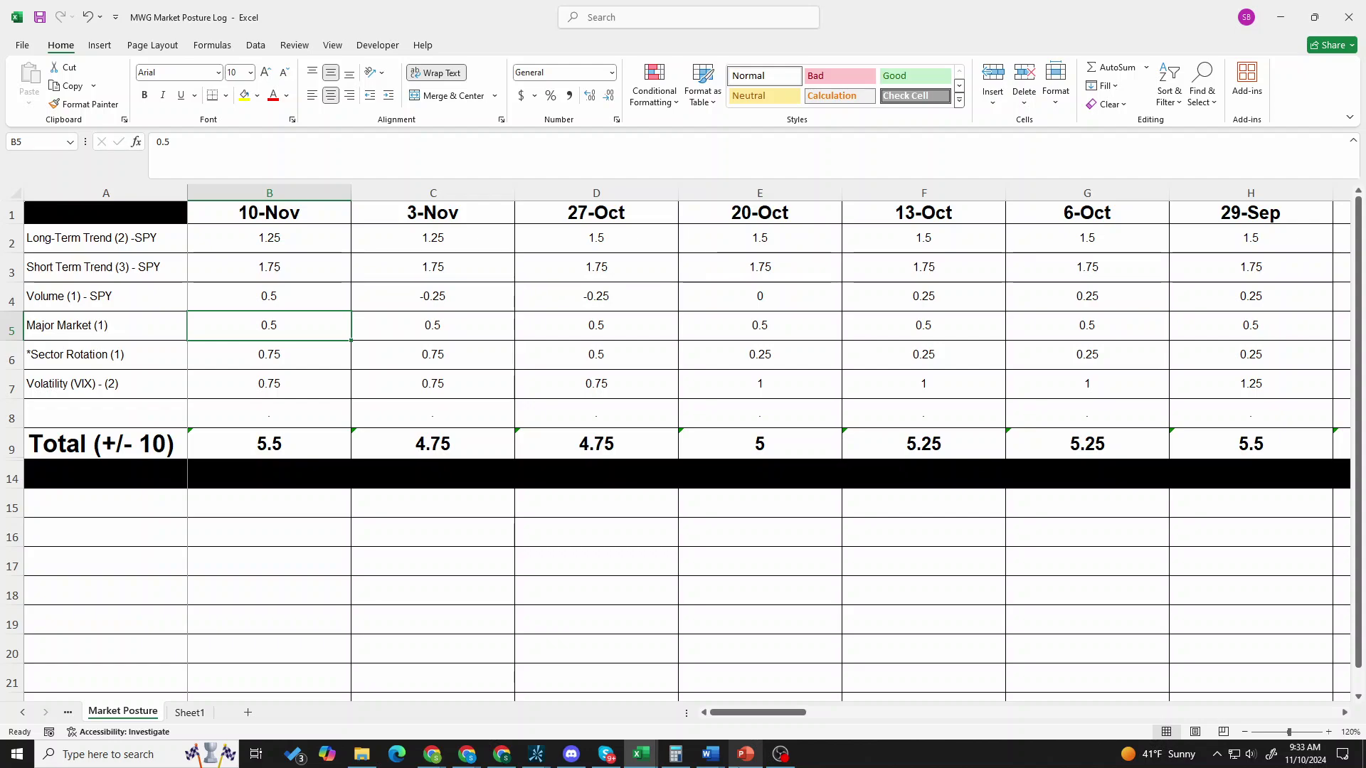
- Review last year's 29-Oct column, then compare its short-term trend and volatility scores with those through 12-Nov
drag(766, 712, 1018, 684)
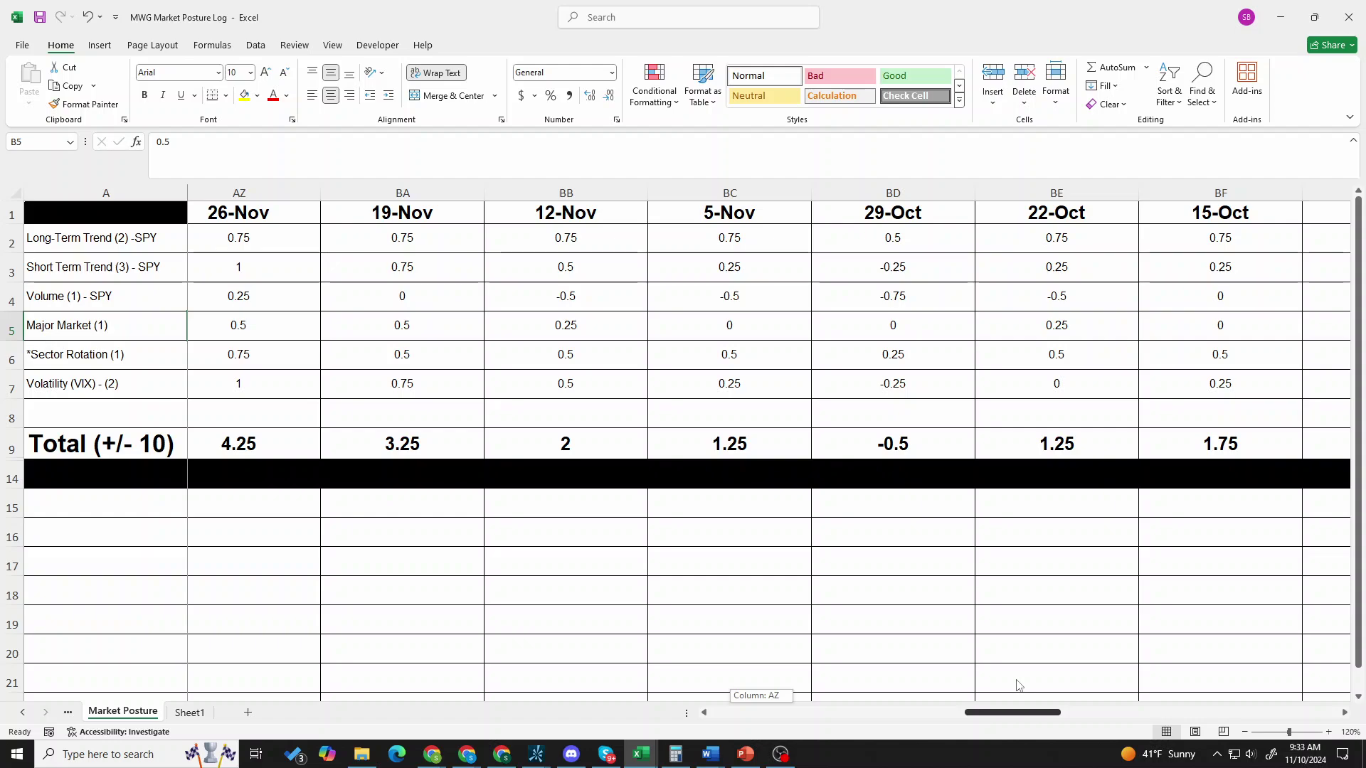
scroll(1017, 685, left, 1)
click(1088, 192)
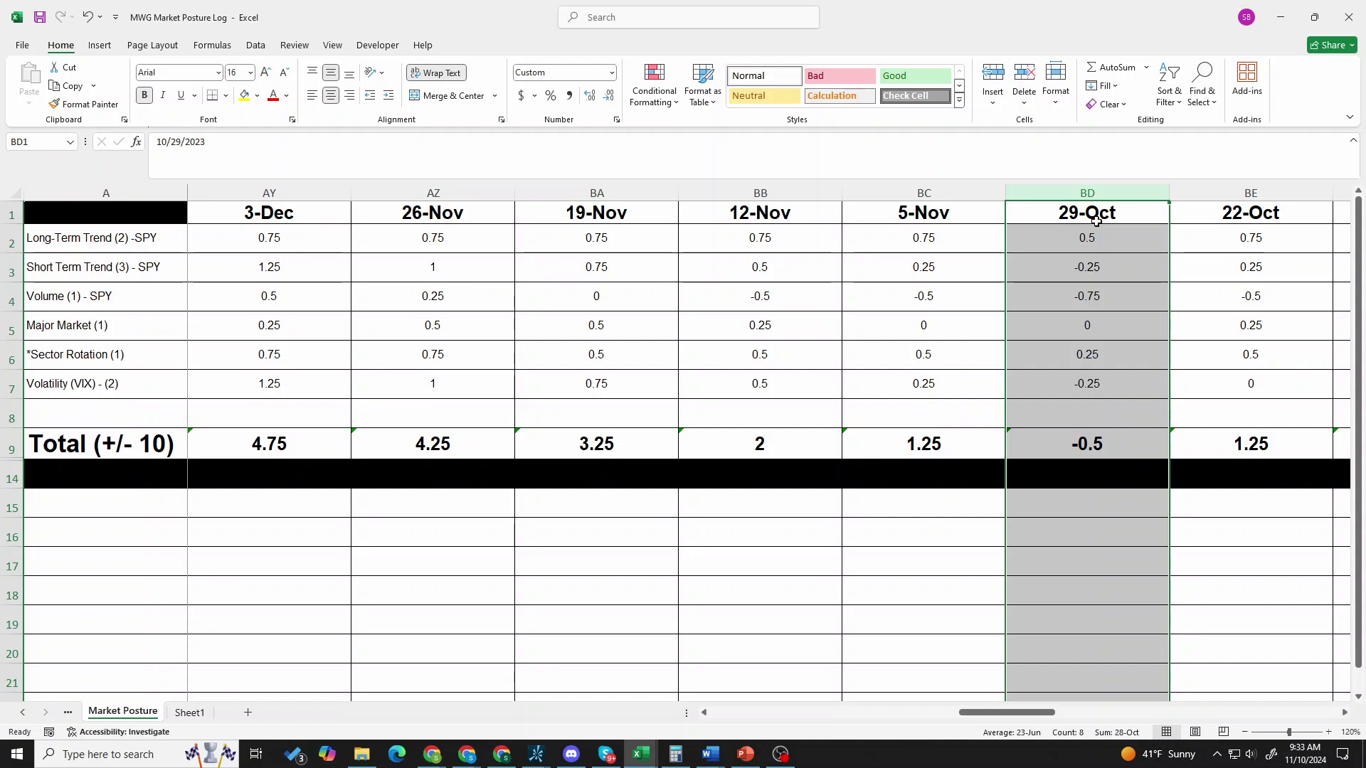
drag(1088, 269, 836, 272)
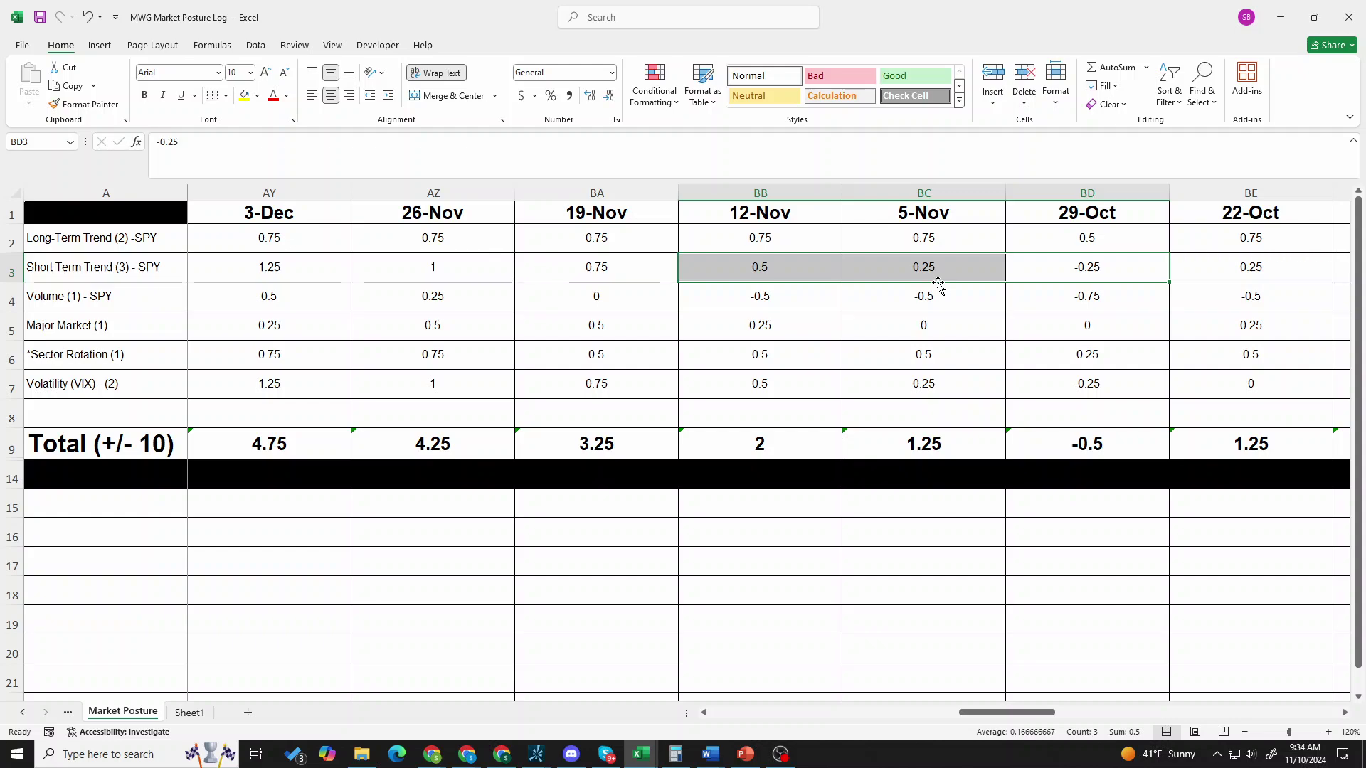
ctrl+drag(937, 283, 790, 377)
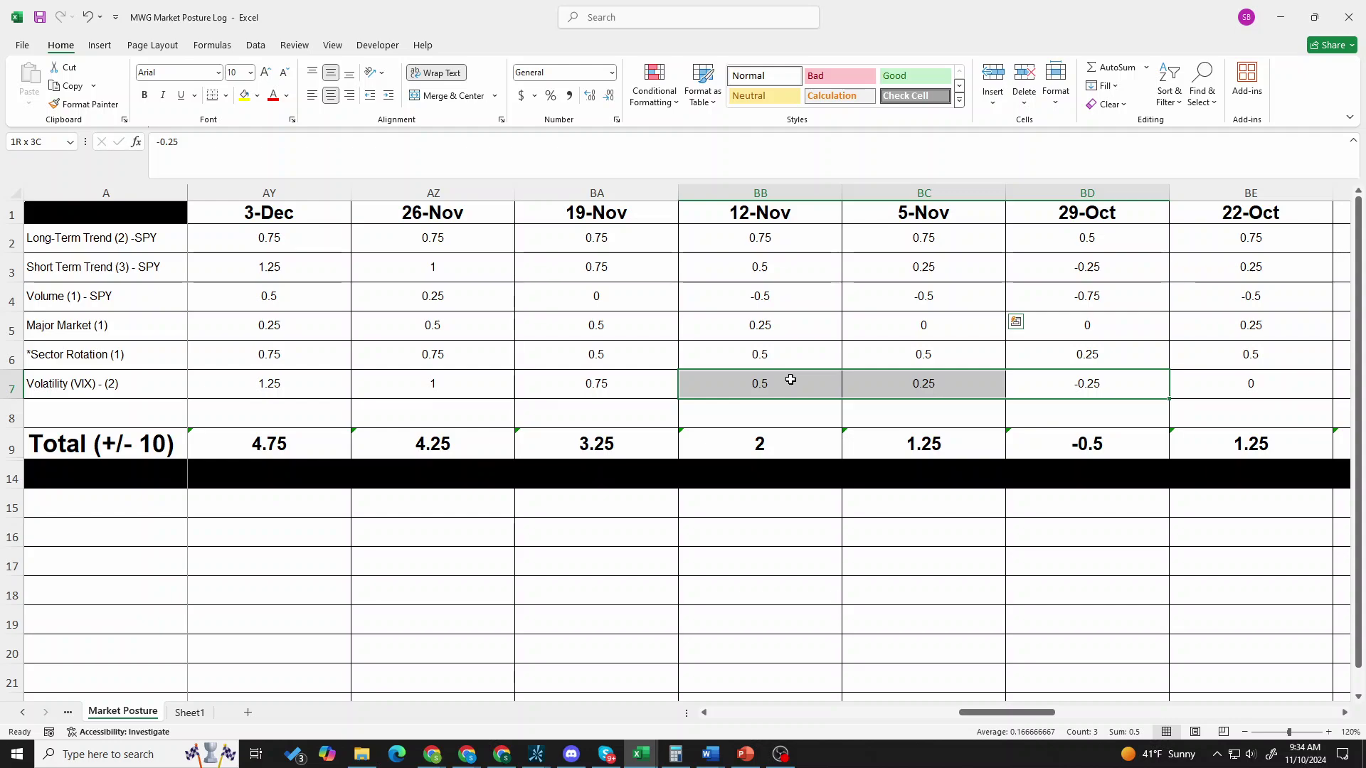
- Highlight the Short Term Trend, Volume, Major Market and Sector Rotation rows in turn to review their scores
click(6, 268)
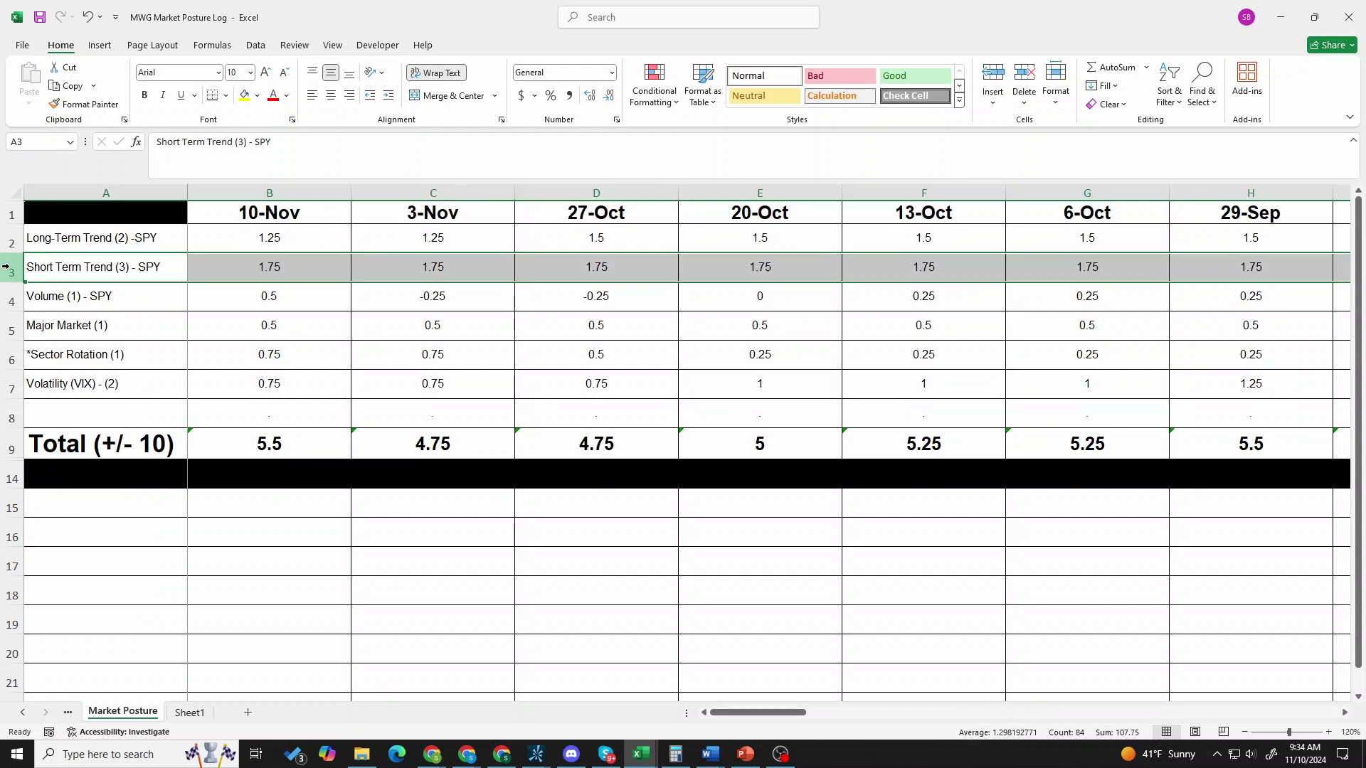
click(16, 302)
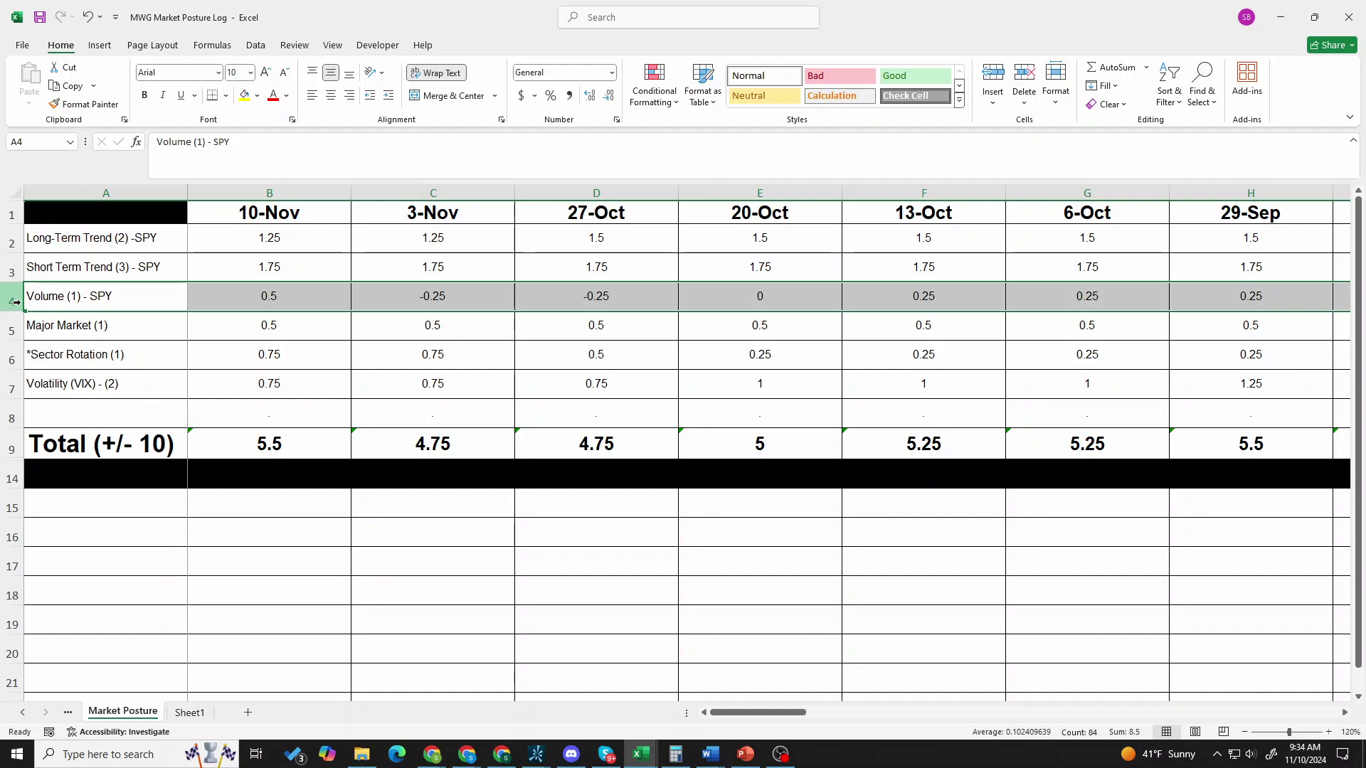
key(ctrl+z)
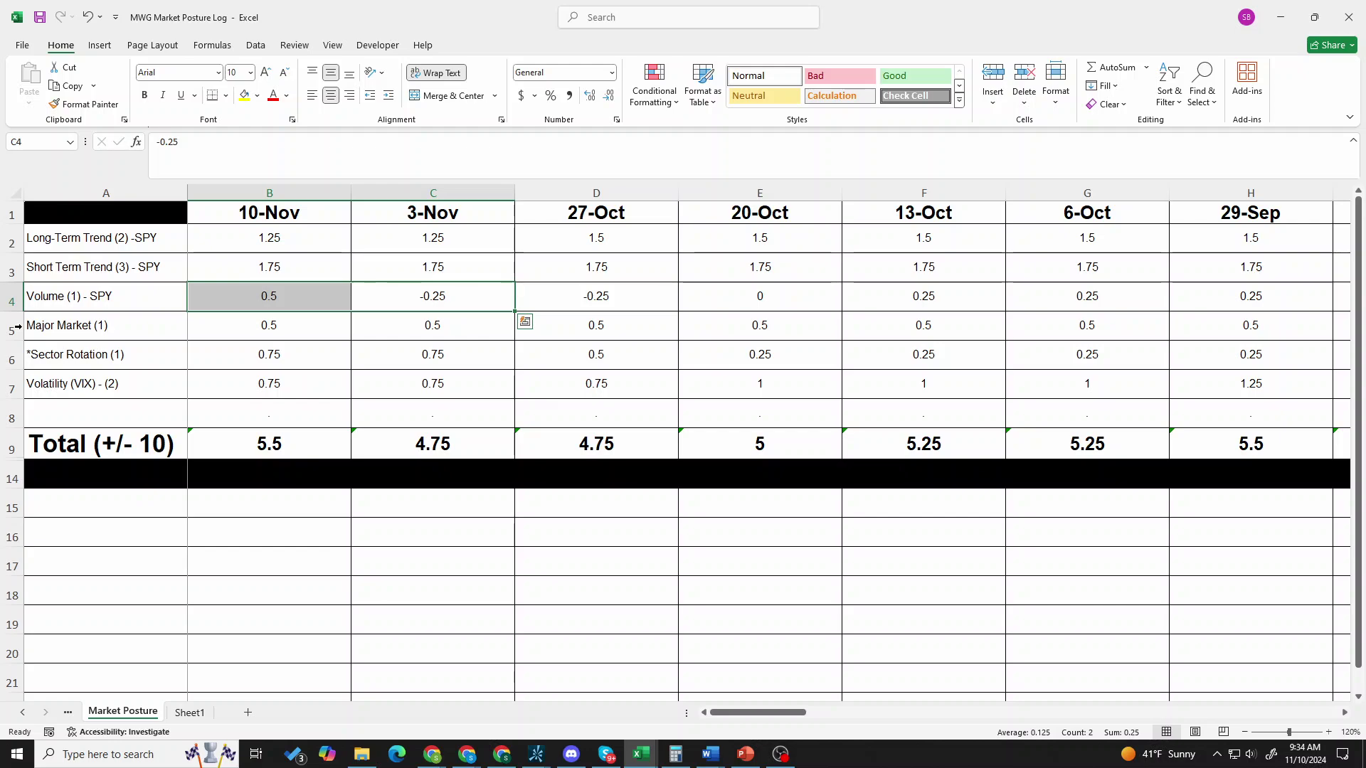
click(17, 328)
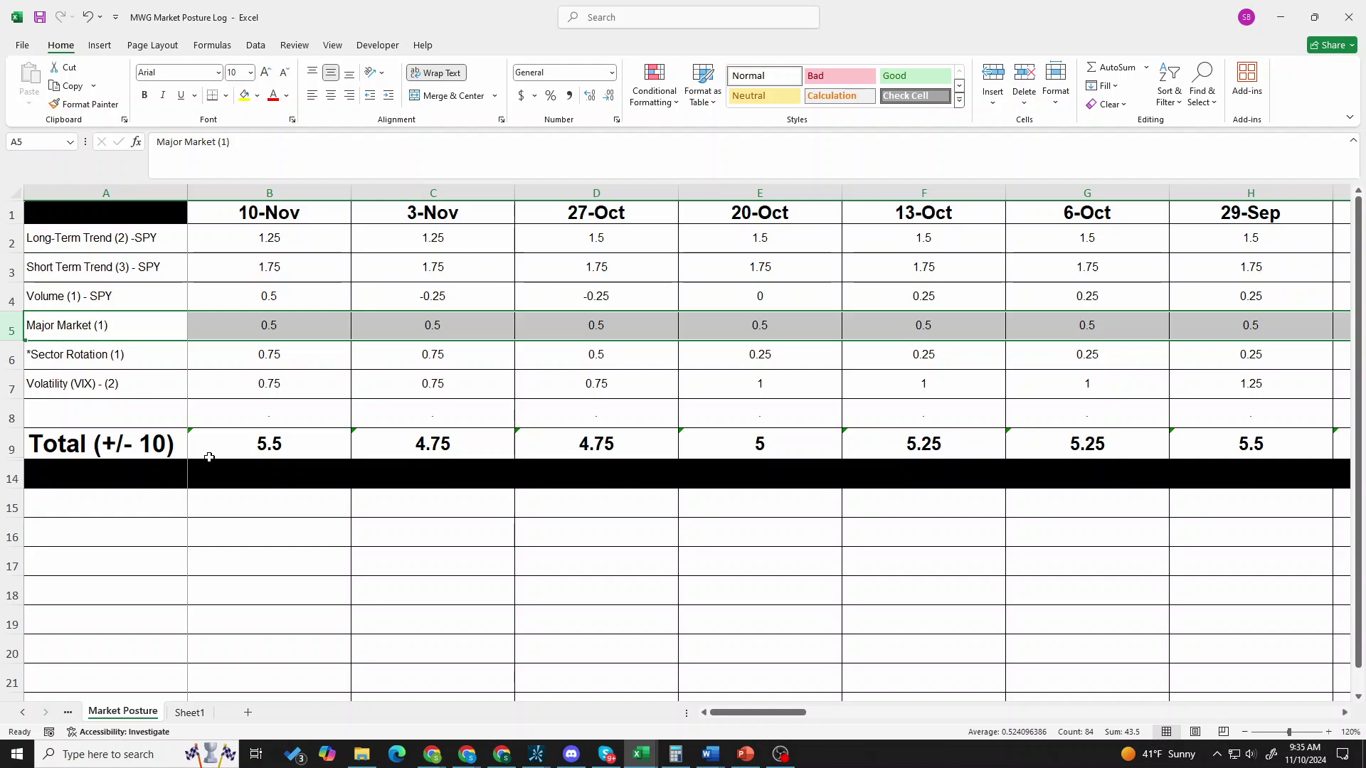
key(Down)
key(shift+space)
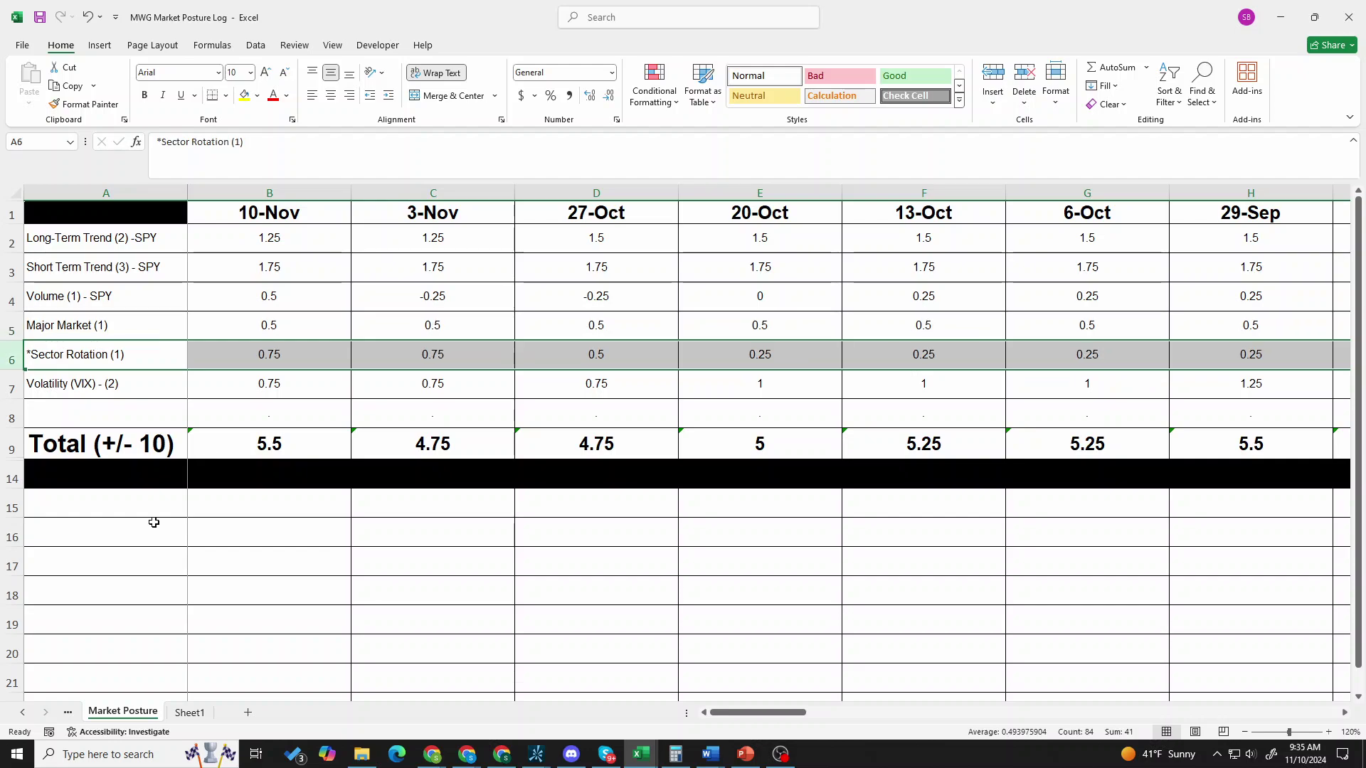
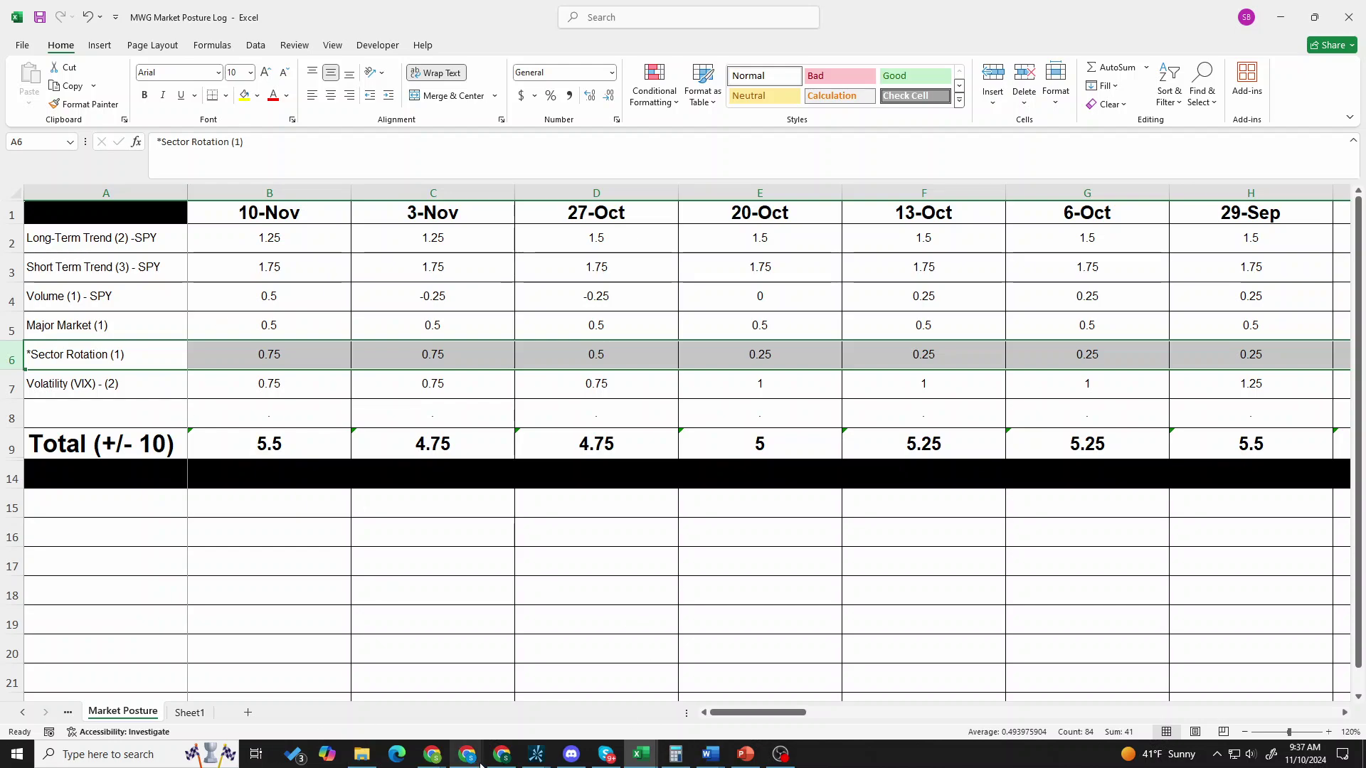
- Highlight the Major Market row, then switch to Chrome's StockCharts page comparing $COMPQ, IWM, $INDU and $SPX
mouse_move(433, 752)
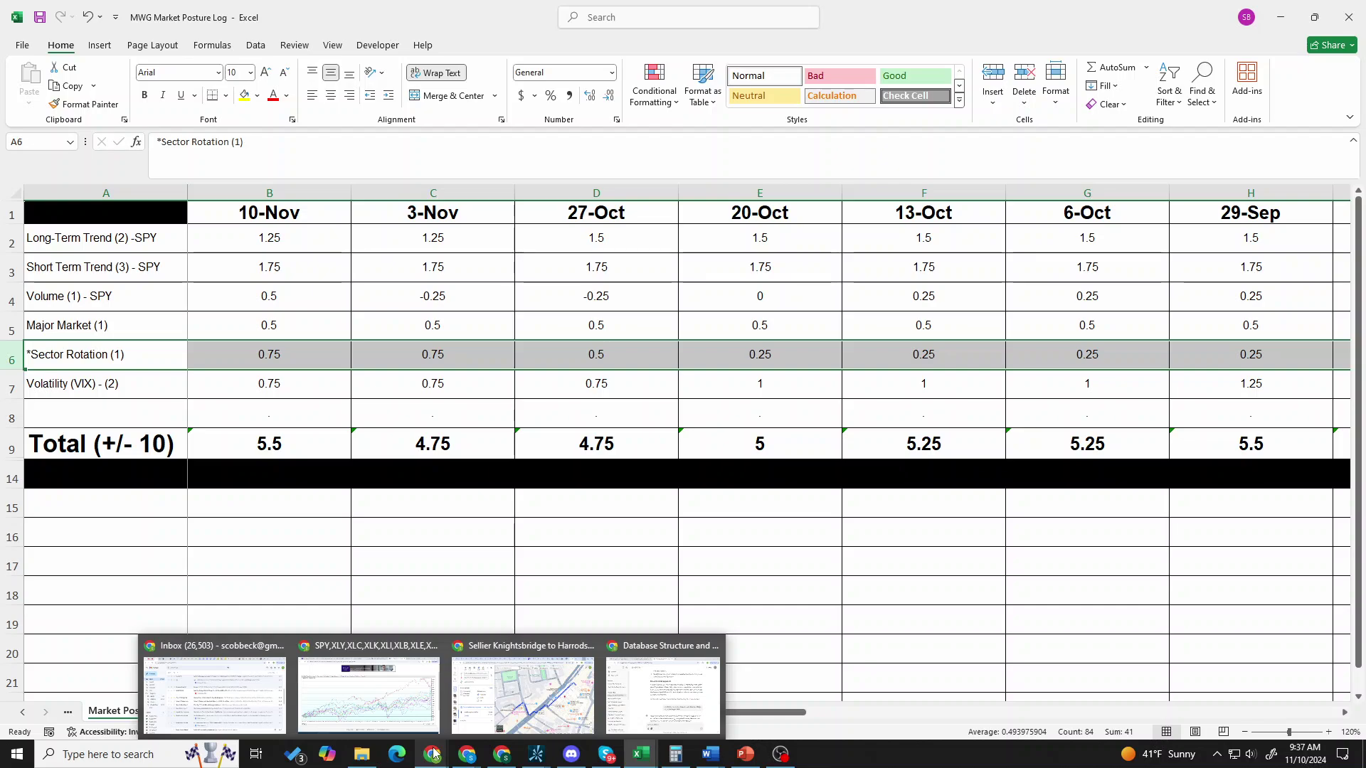
mouse_move(570, 667)
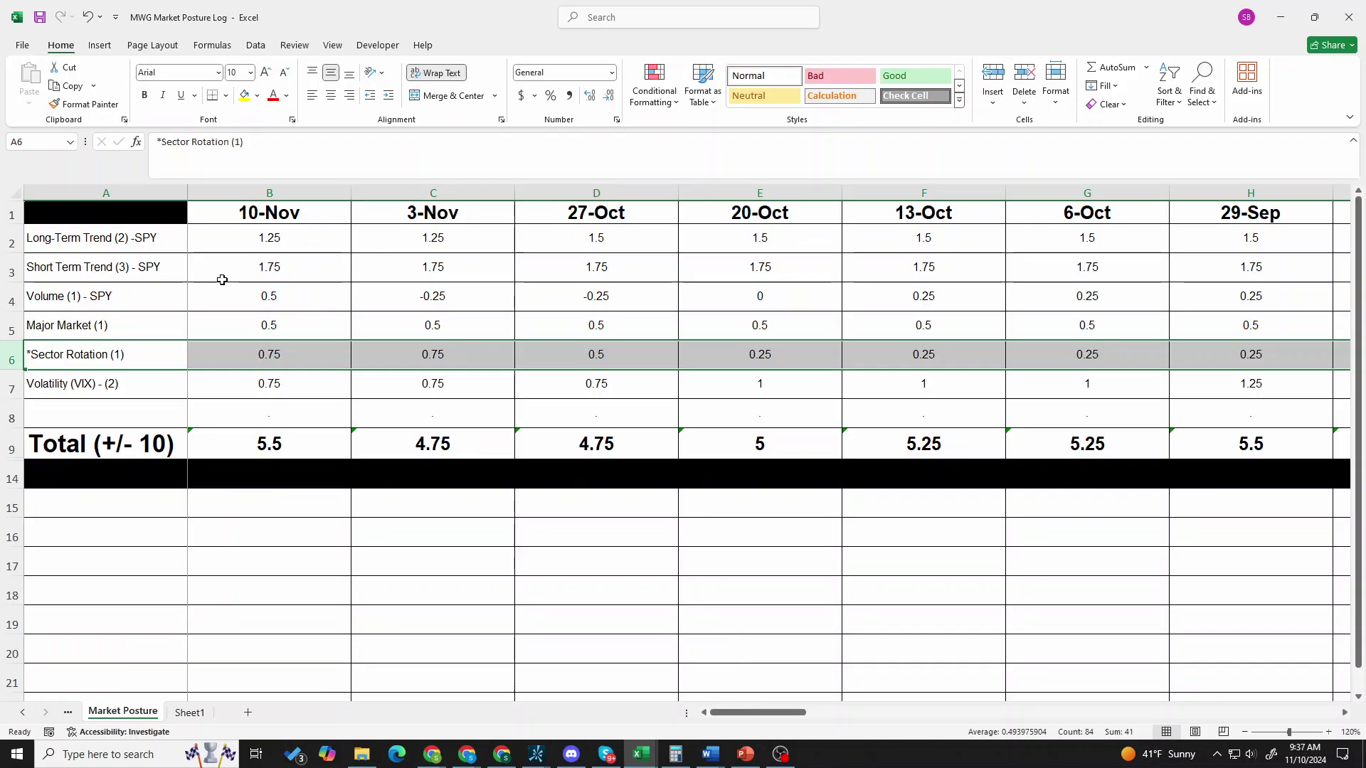
key(Up)
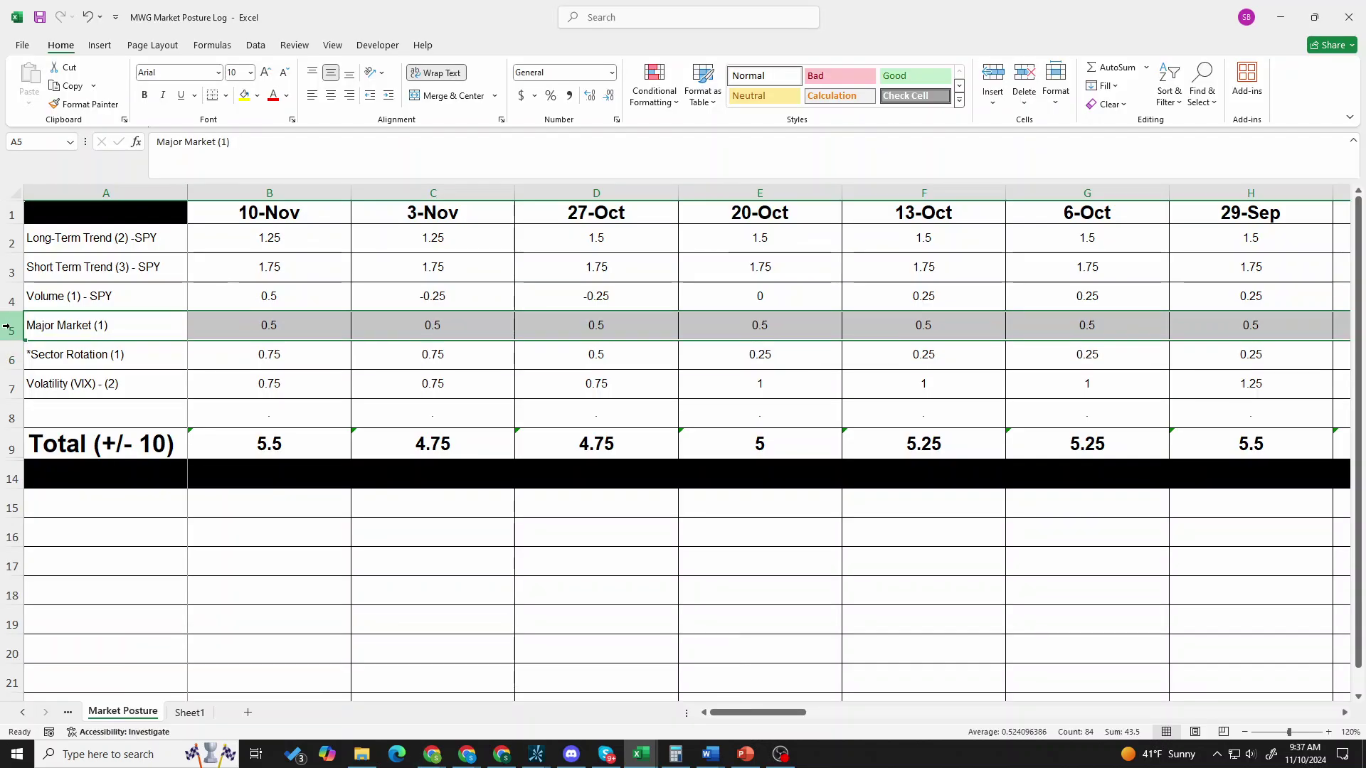
click(449, 750)
click(783, 14)
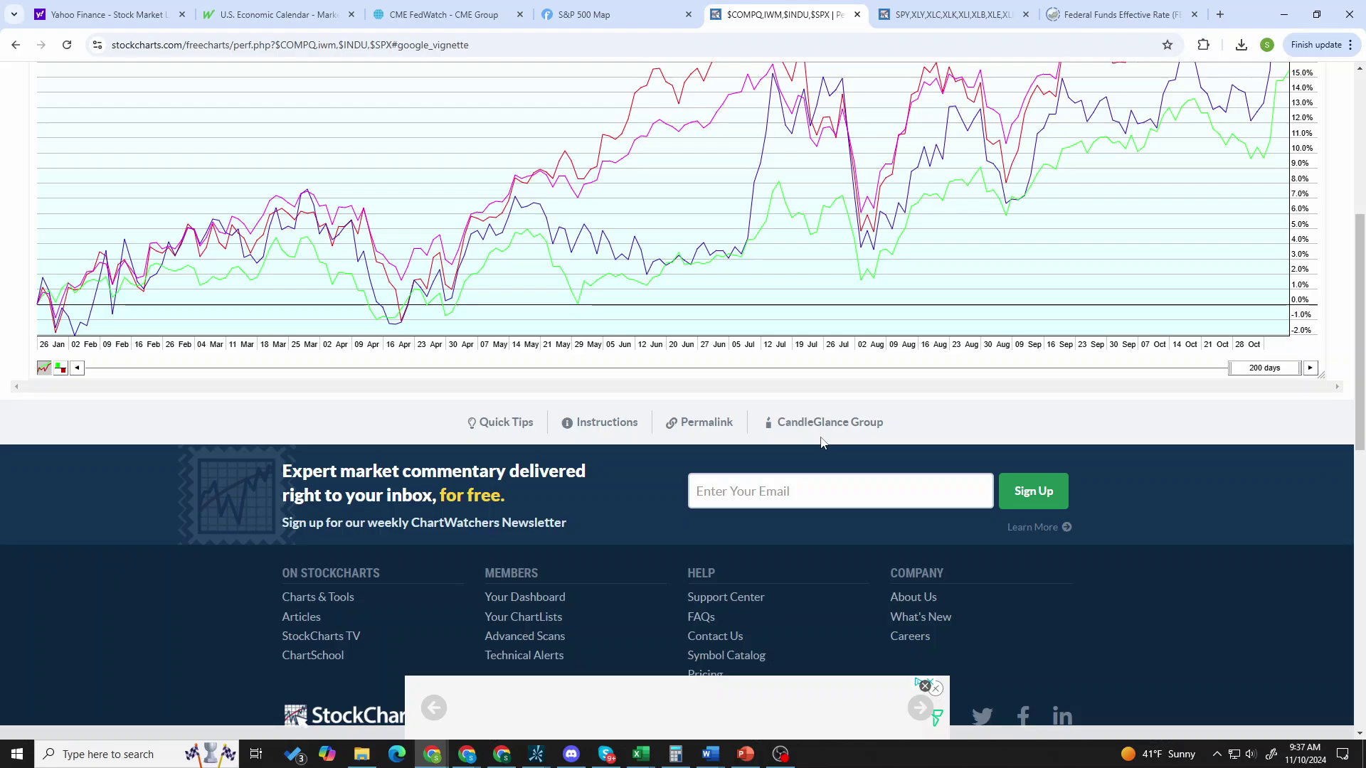
- Compare the Nasdaq, Russell 2000, DJIA and S&P 500 performance lines, shortening the chart's range from 200 to 22 days
scroll(960, 452, up, 4)
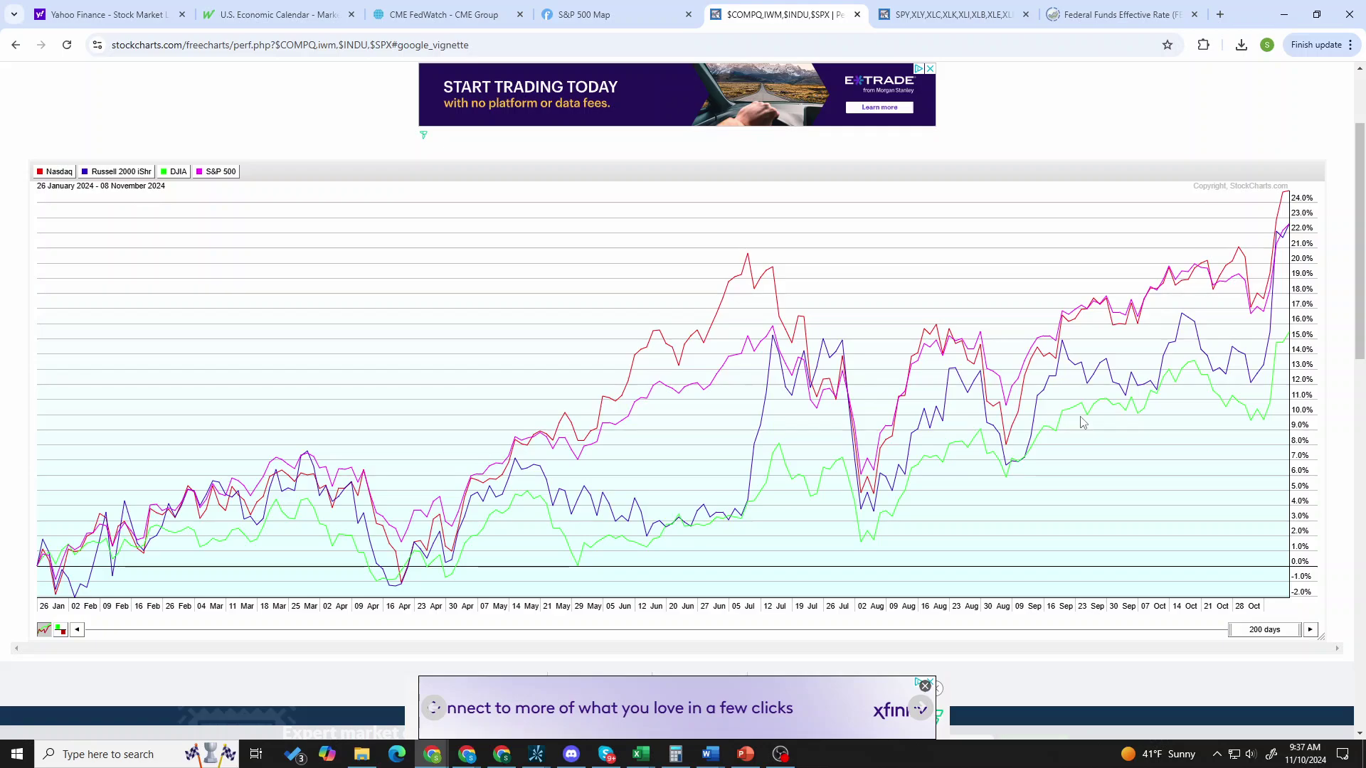
mouse_move(1284, 197)
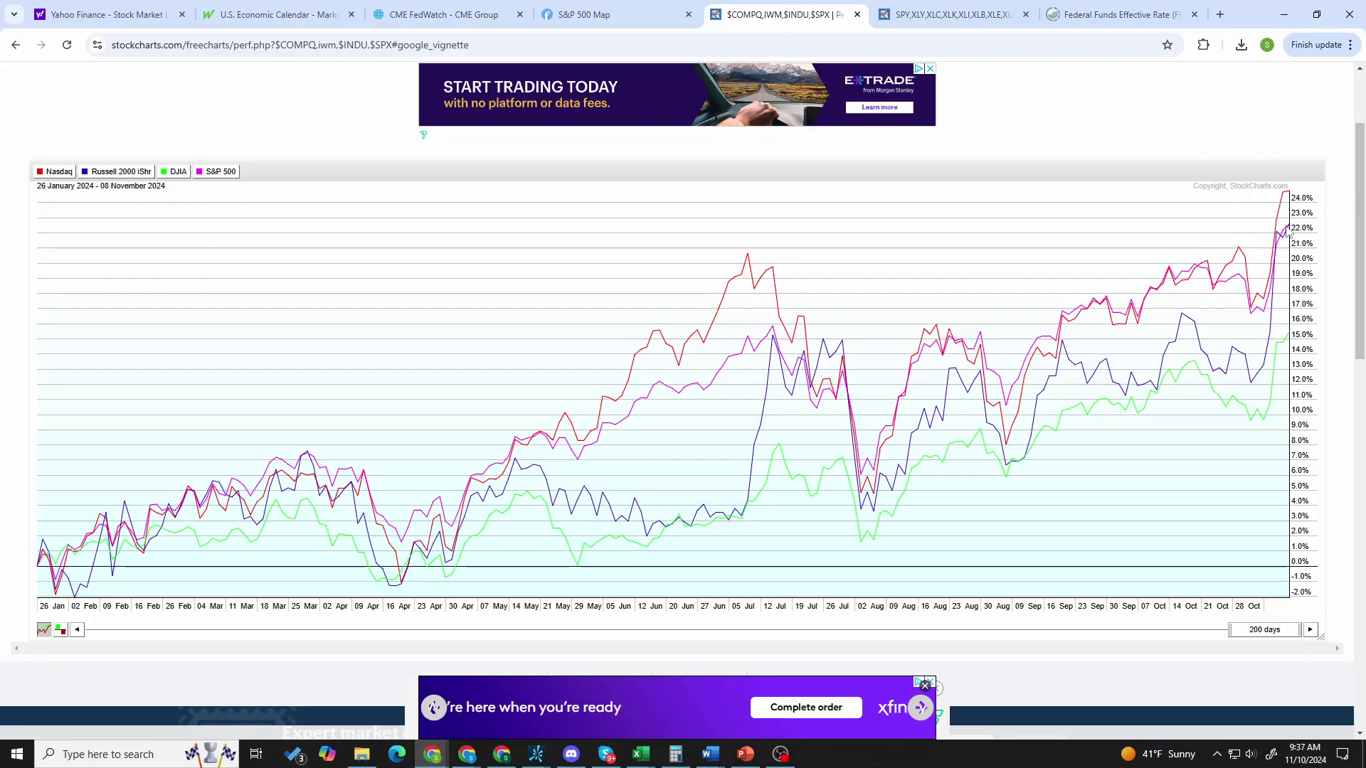
mouse_move(1286, 237)
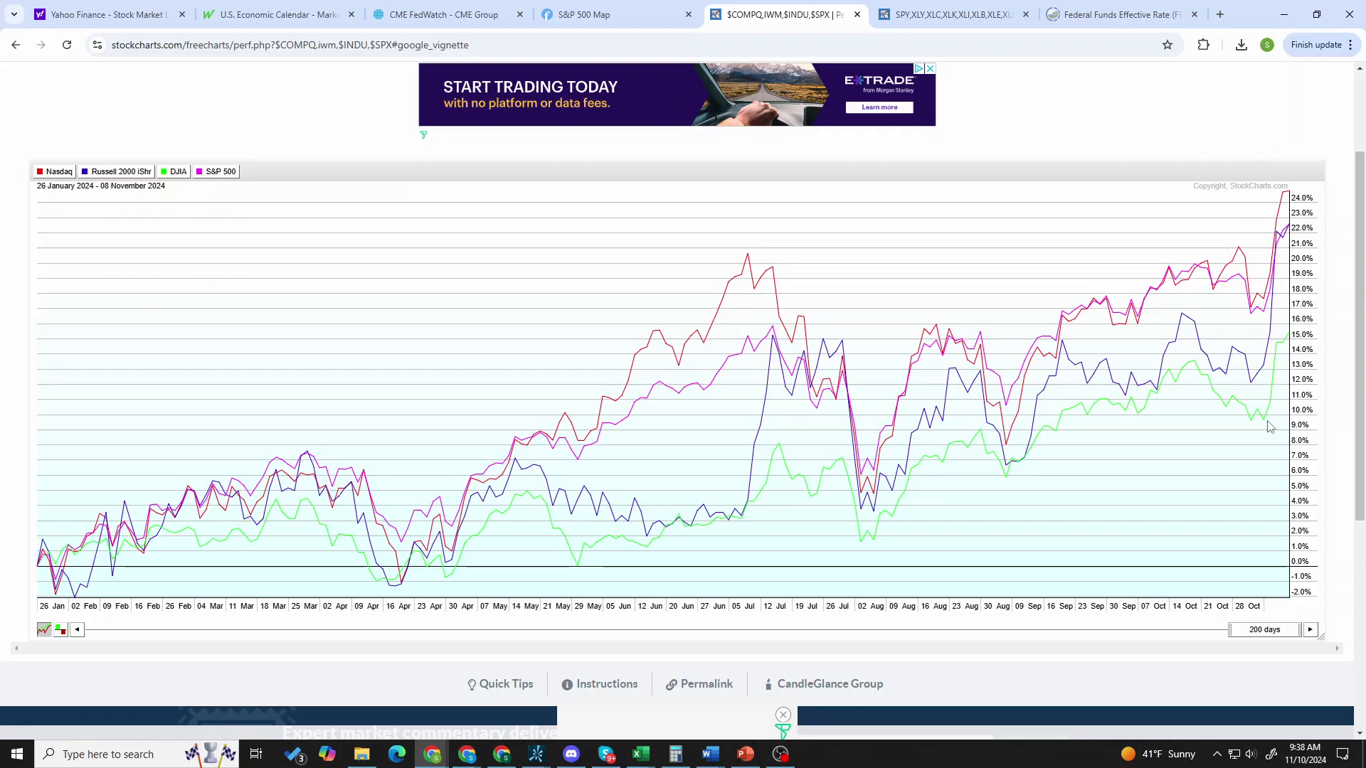
mouse_move(1268, 428)
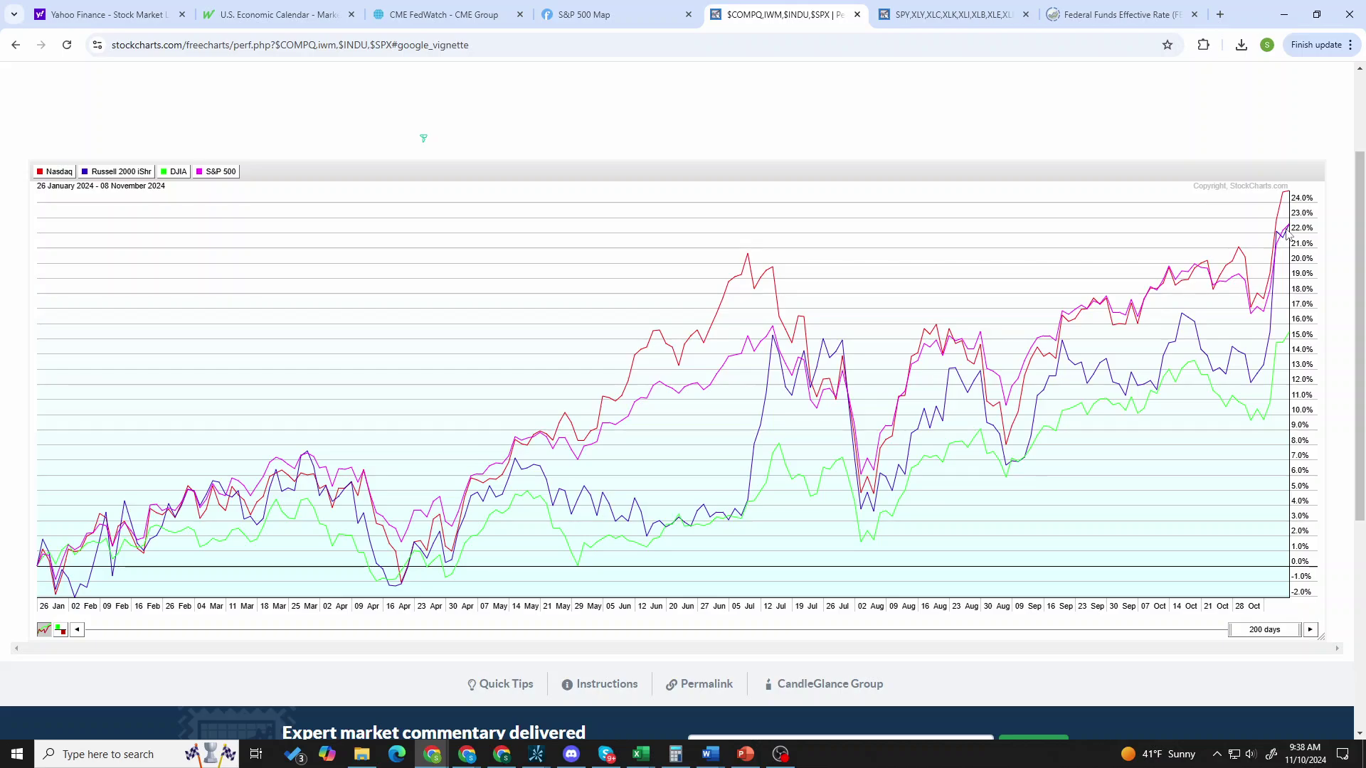
scroll(1288, 234, up, 2)
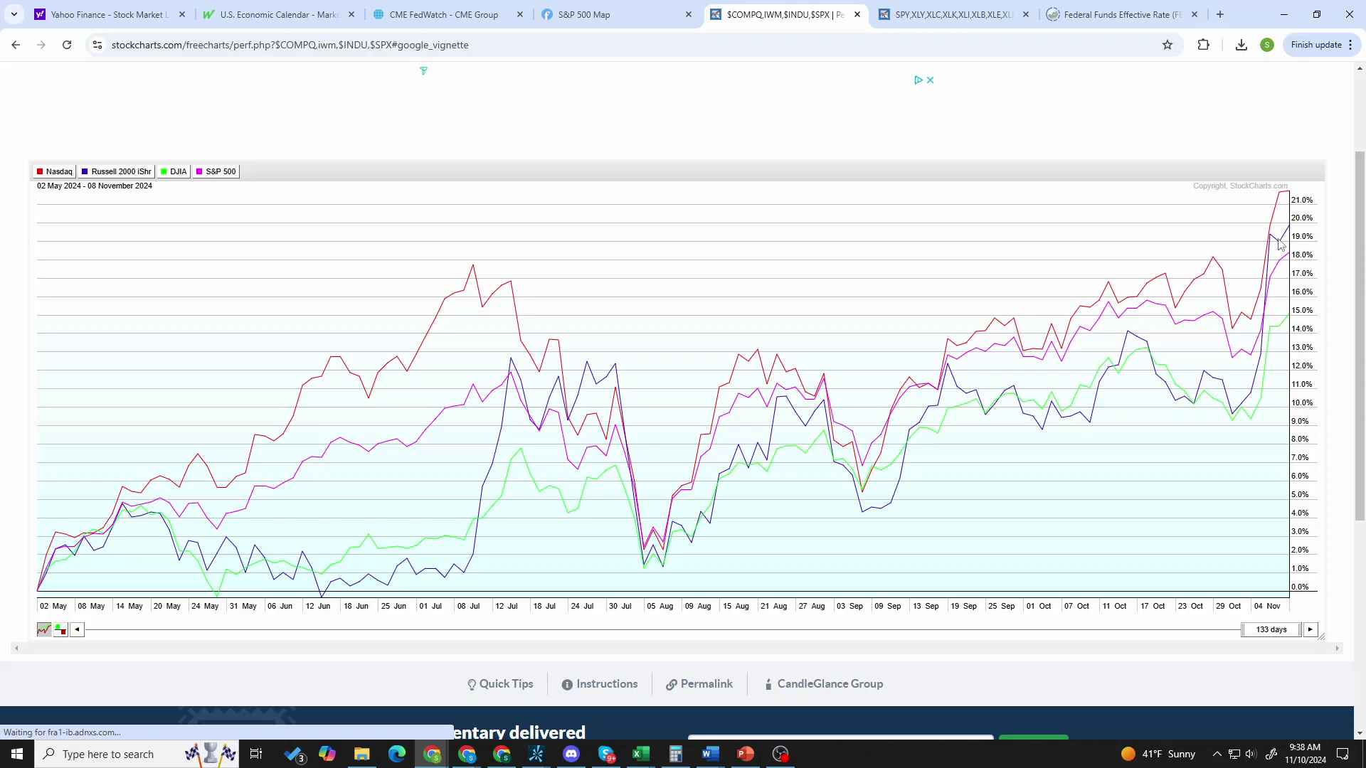
scroll(1281, 244, up, 3)
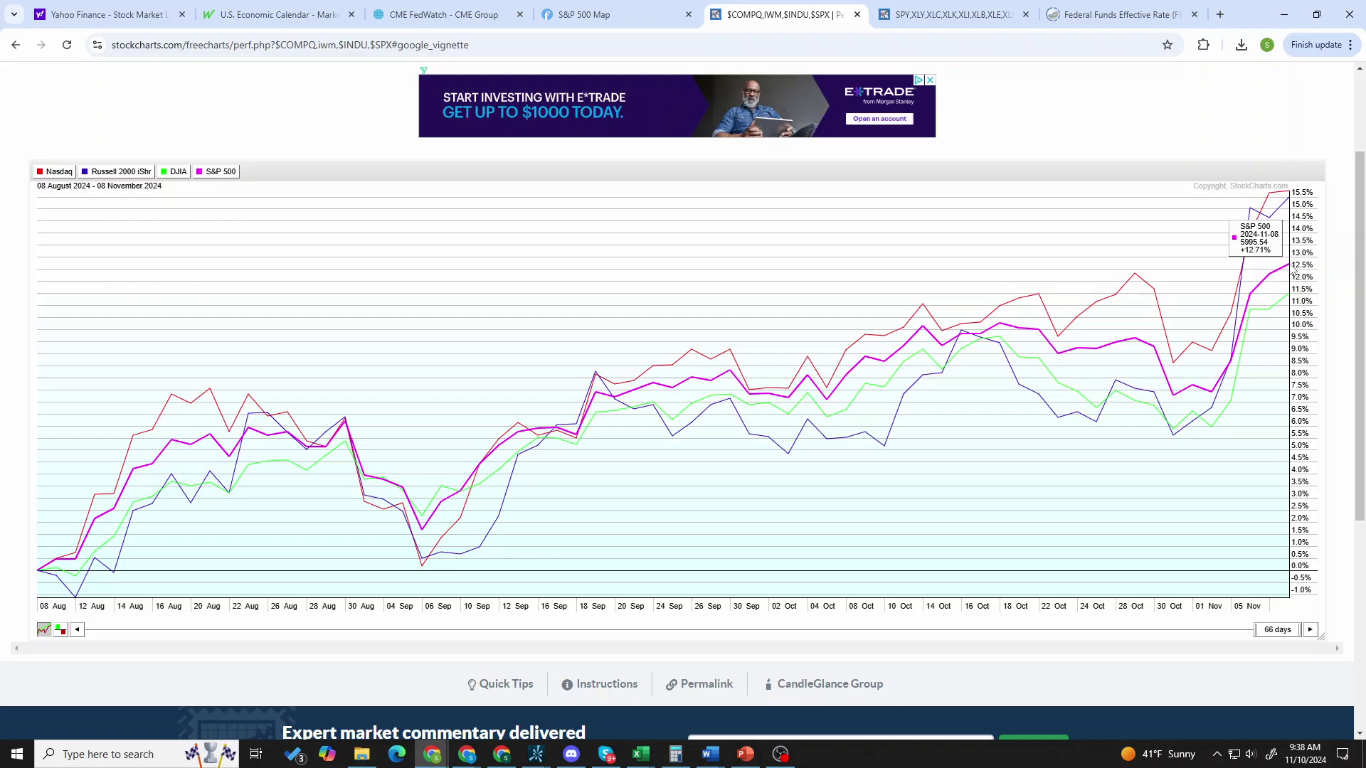
click(1270, 636)
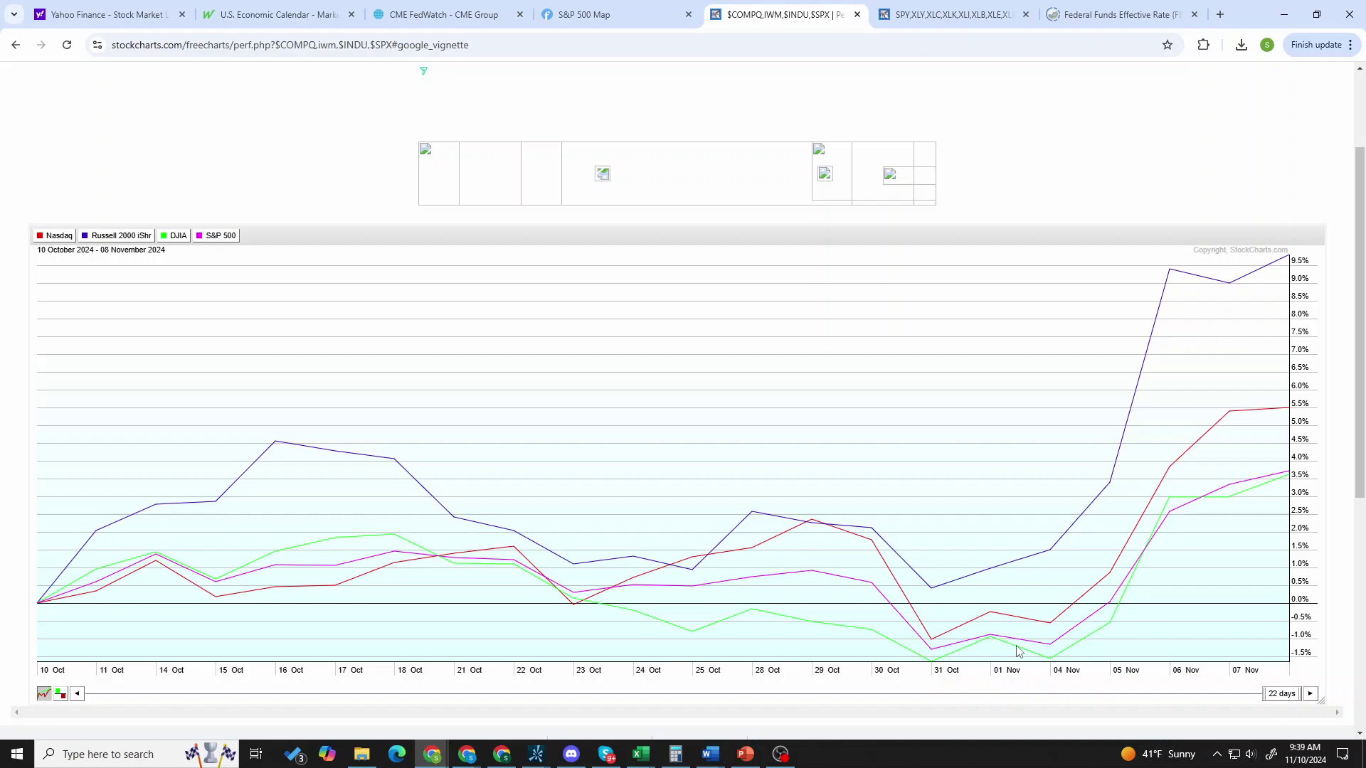
- Return to the posture log, set the 10-Nov Major Market score to 1, and compare its column with 6-Oct through 3-Nov
key(alt+Tab)
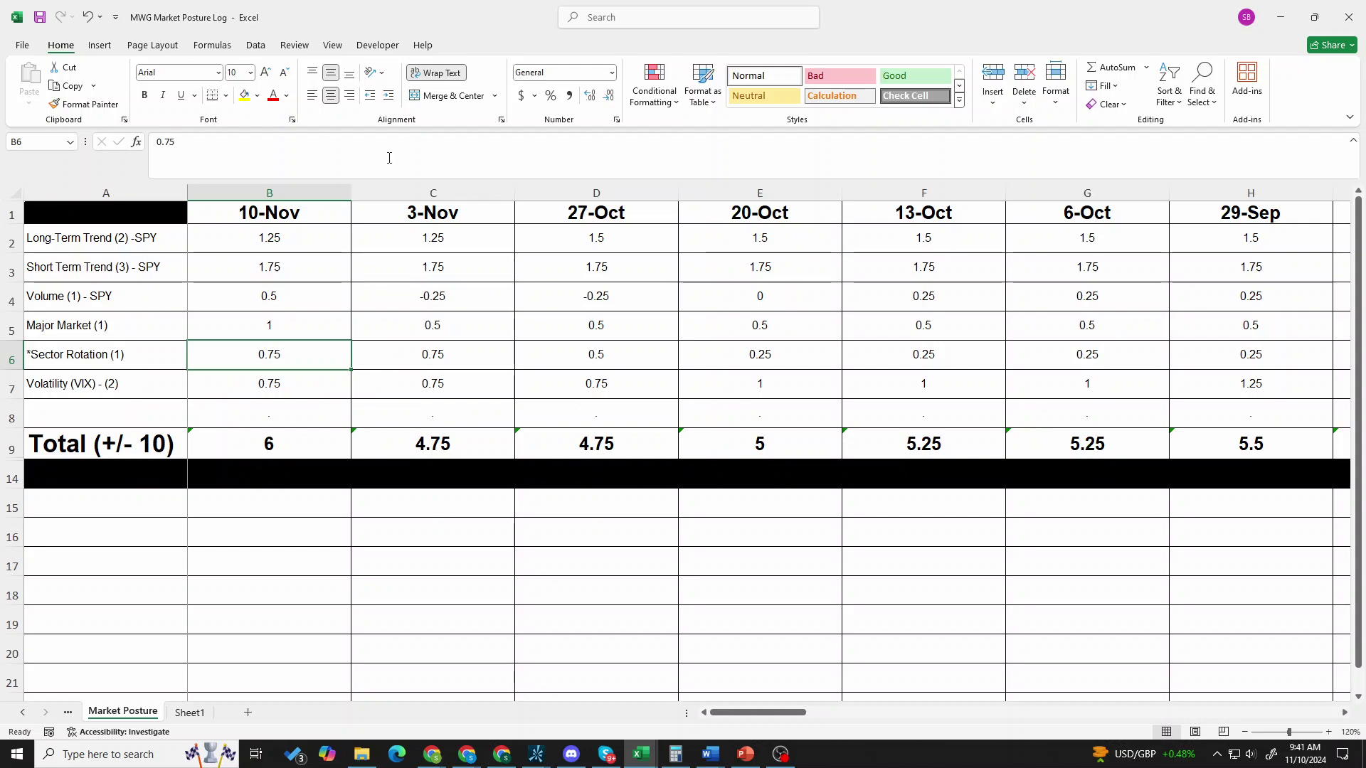
click(1018, 190)
drag(1018, 191, 483, 176)
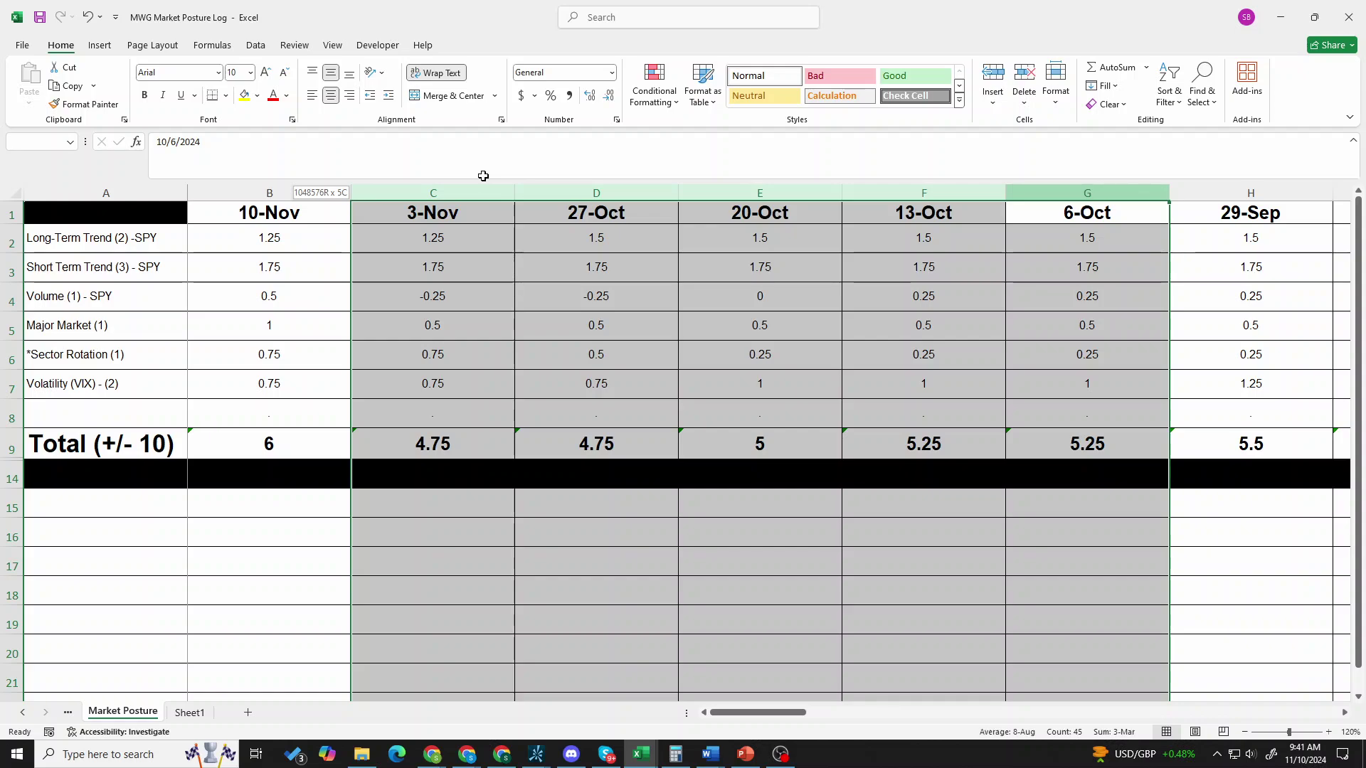
drag(483, 176, 483, 176)
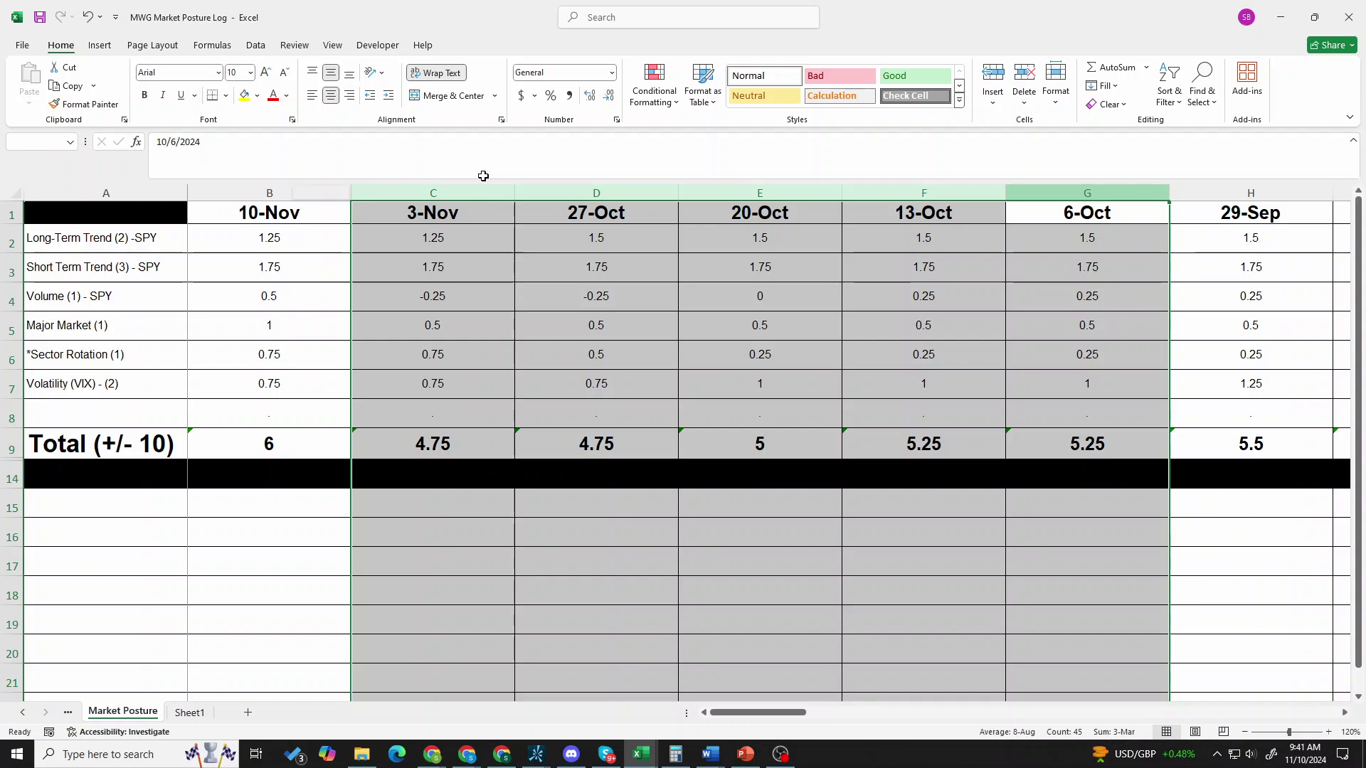
click(320, 187)
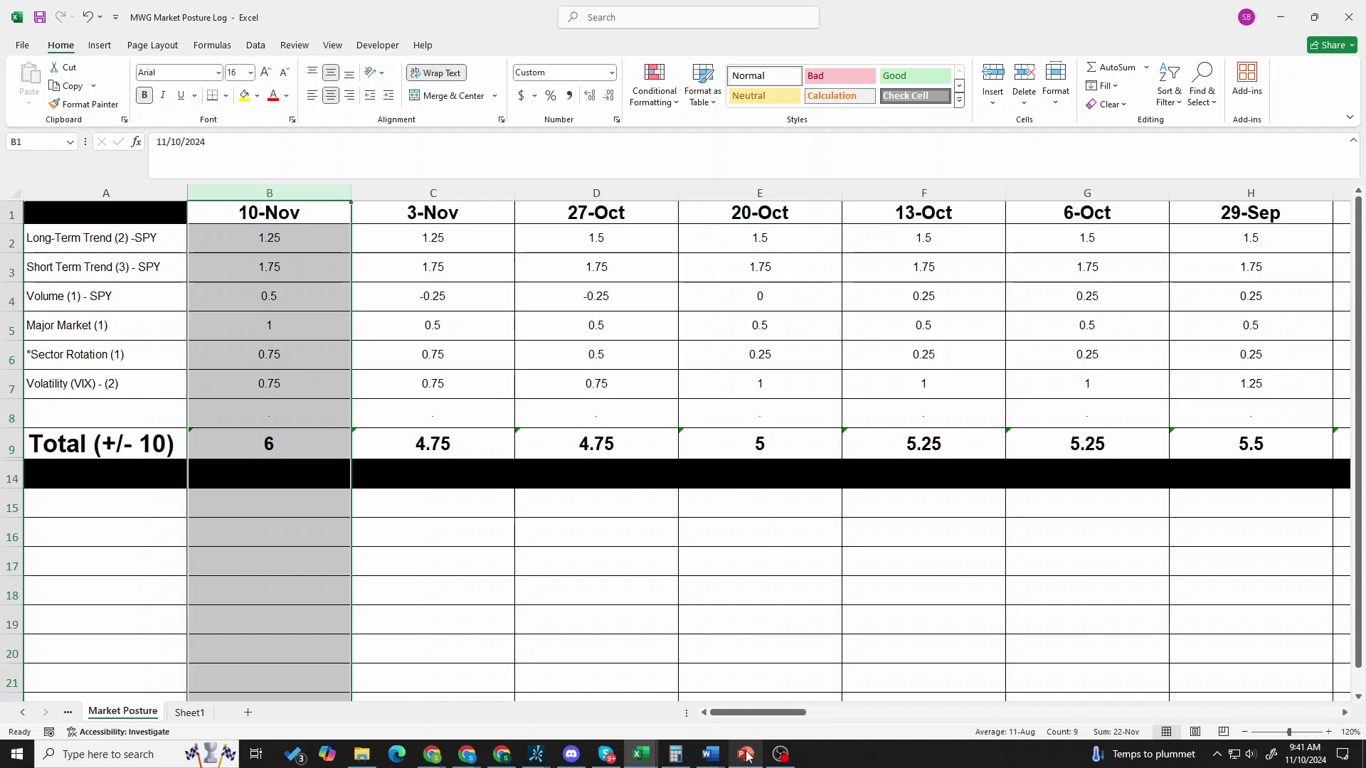
- Switch to the SPY chart in thinkorswim, inspect its implied volatility around 10/31, and set the time frame to 6 M : 1D
click(536, 754)
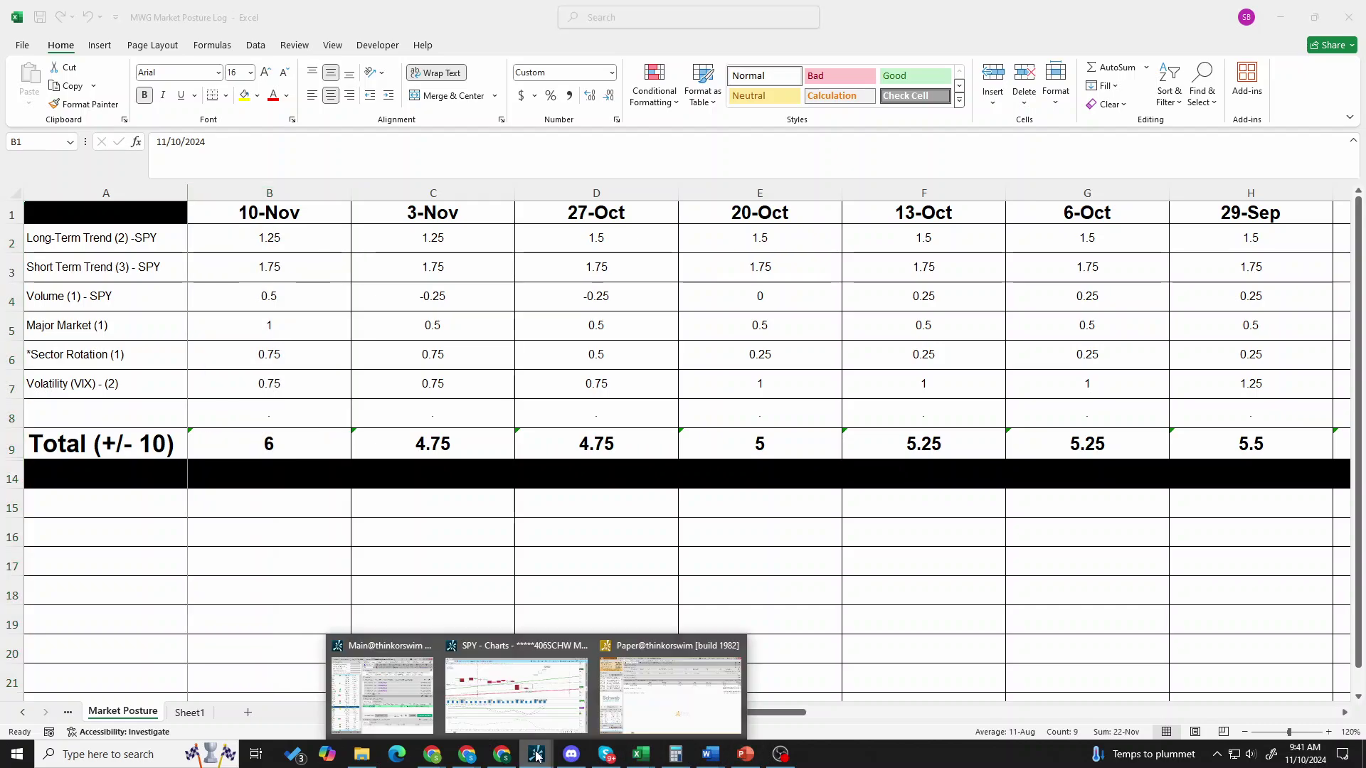
click(517, 694)
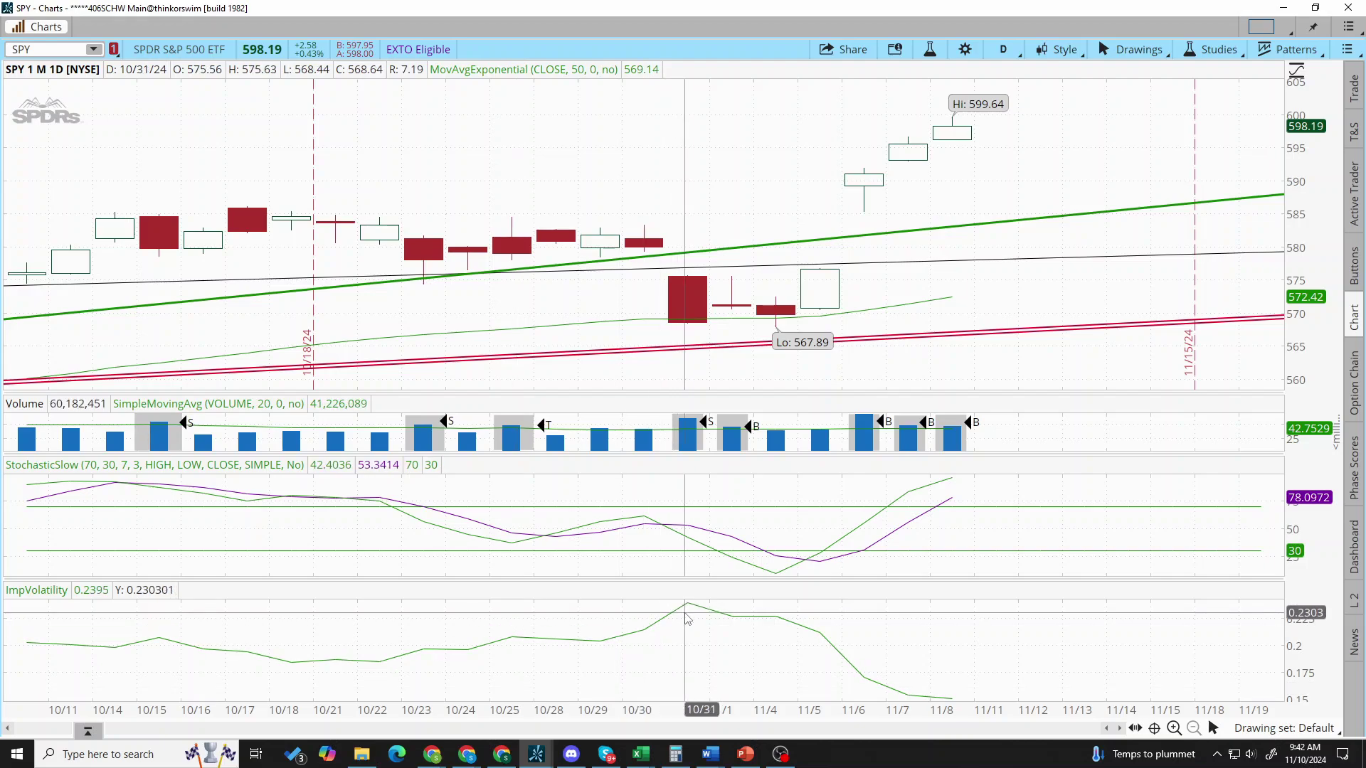
mouse_move(718, 591)
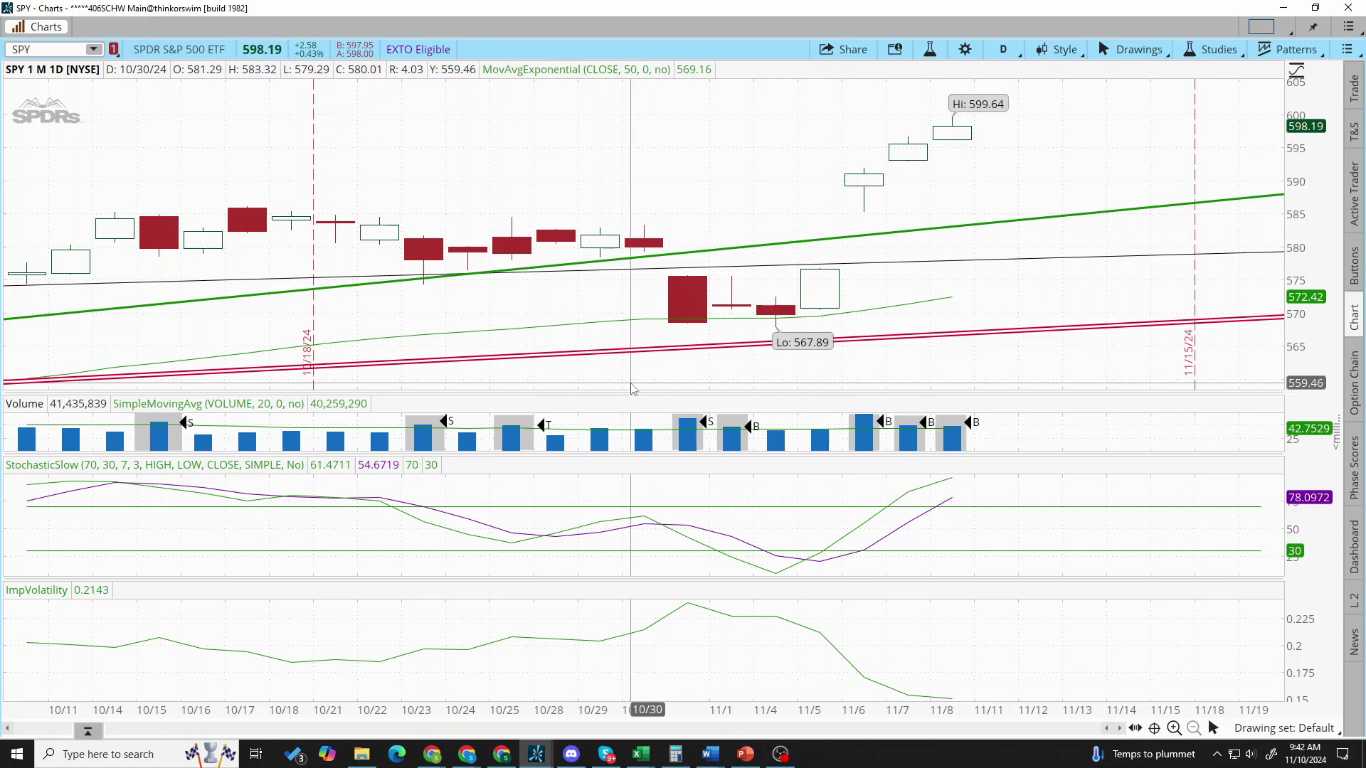
click(1003, 49)
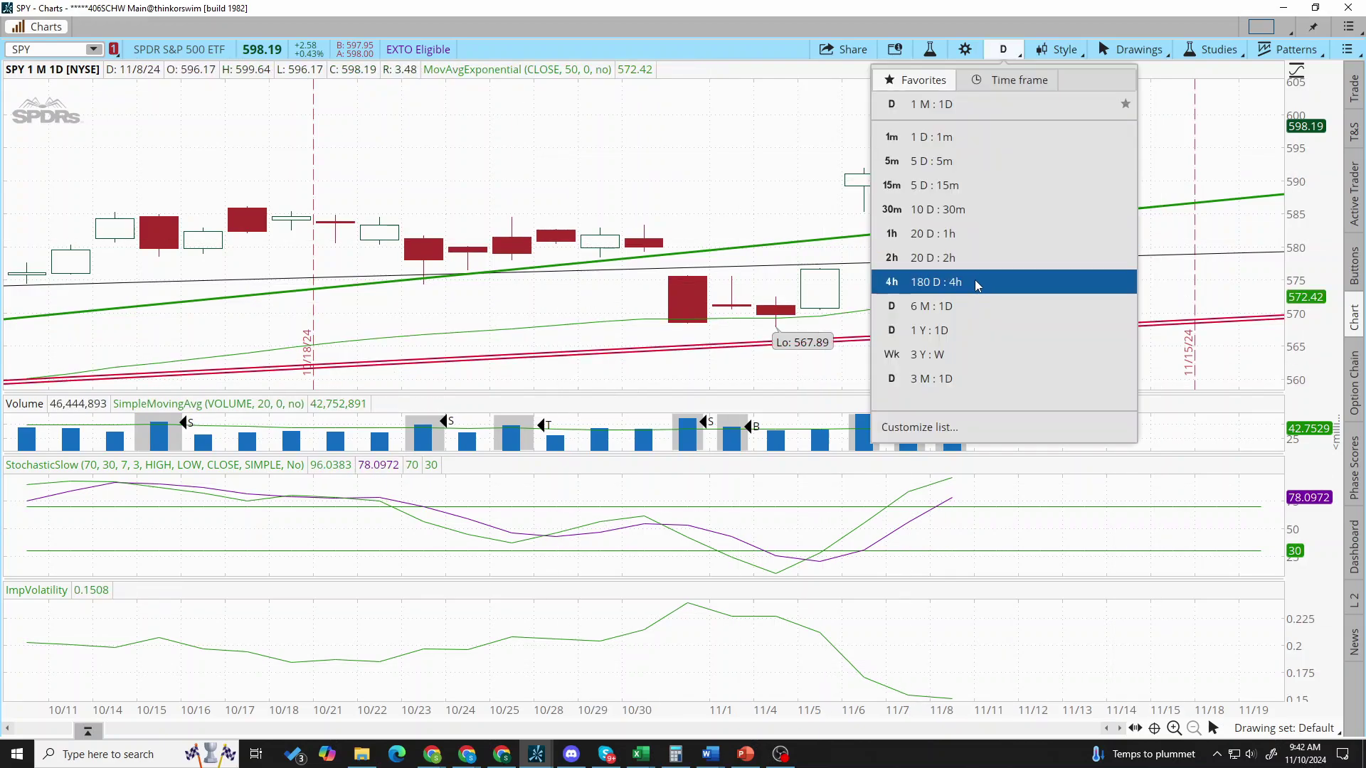
click(925, 304)
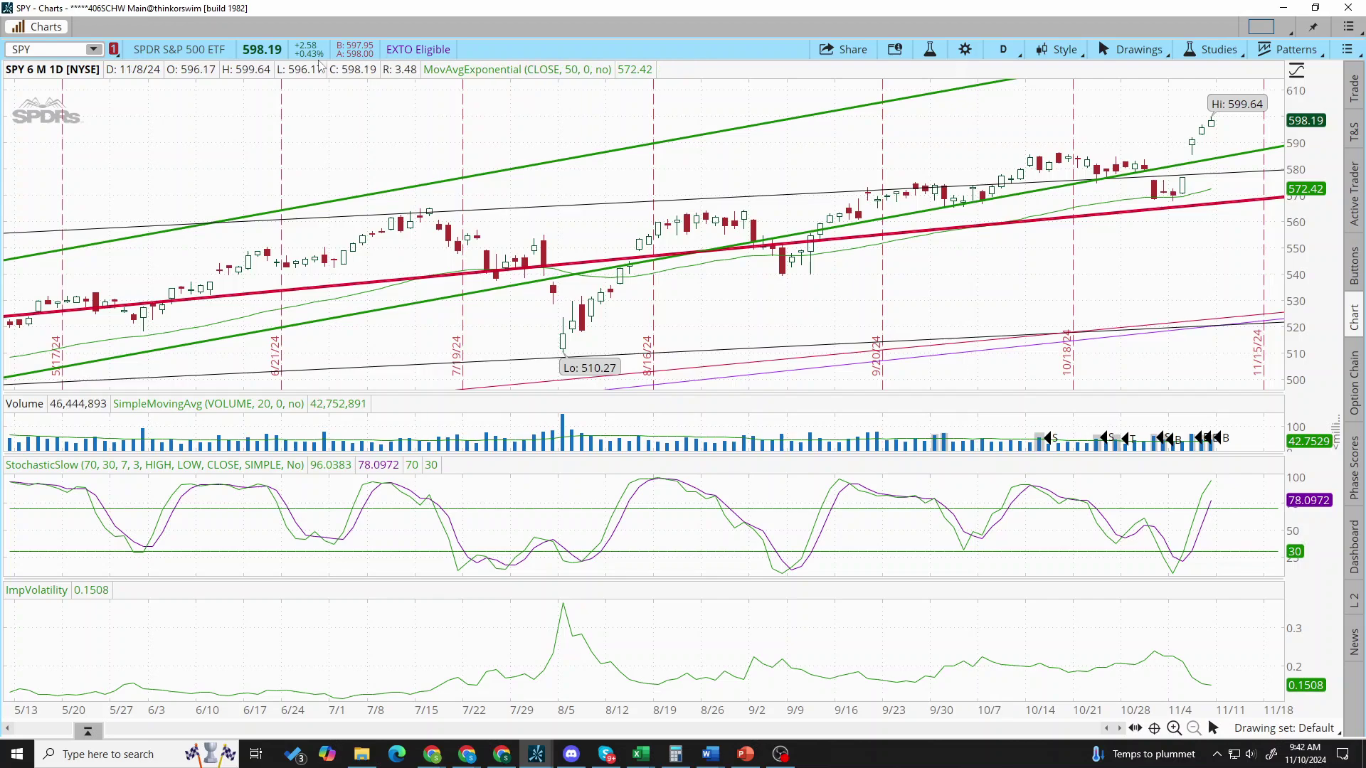
- Load the VIX symbol in the chart and enlarge the period from mid-August to early November
click(51, 51)
text(VIX)
key(Return)
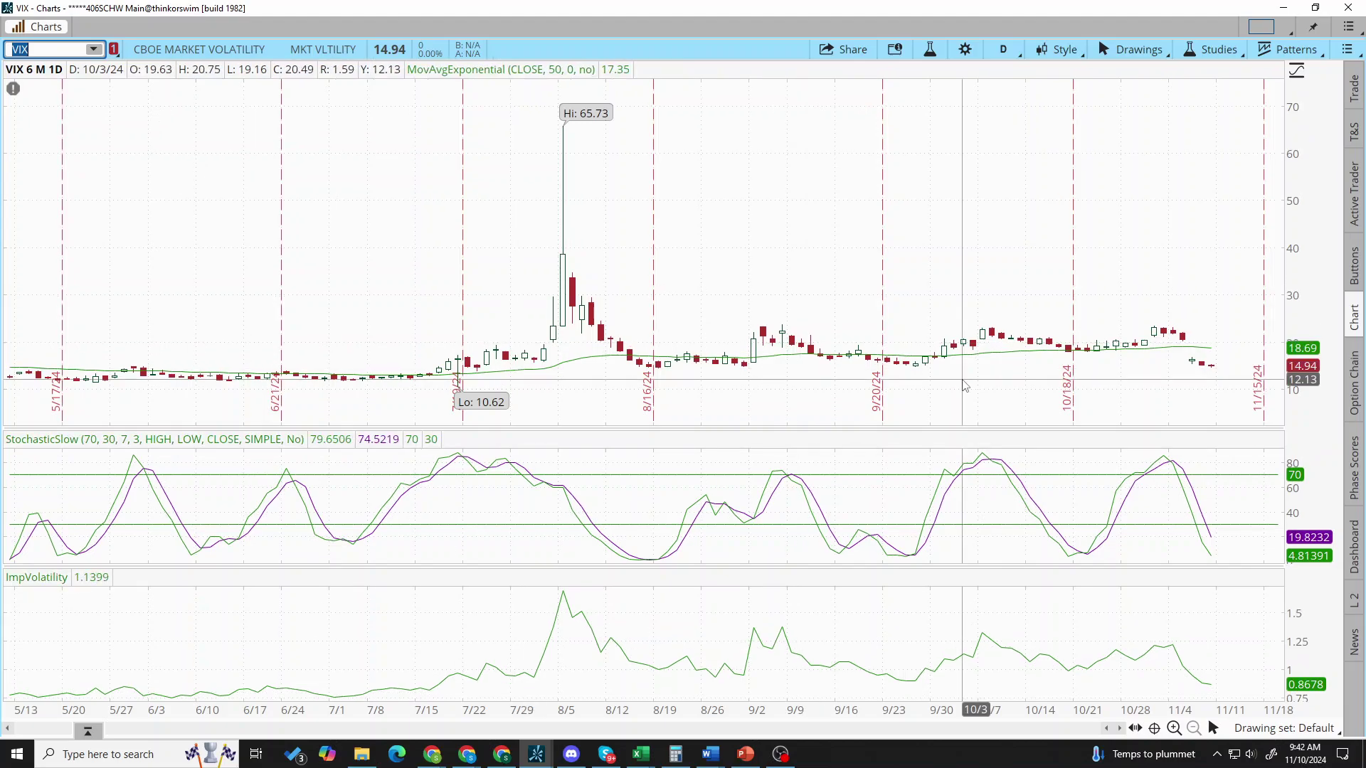
scroll(1221, 411, up, 3)
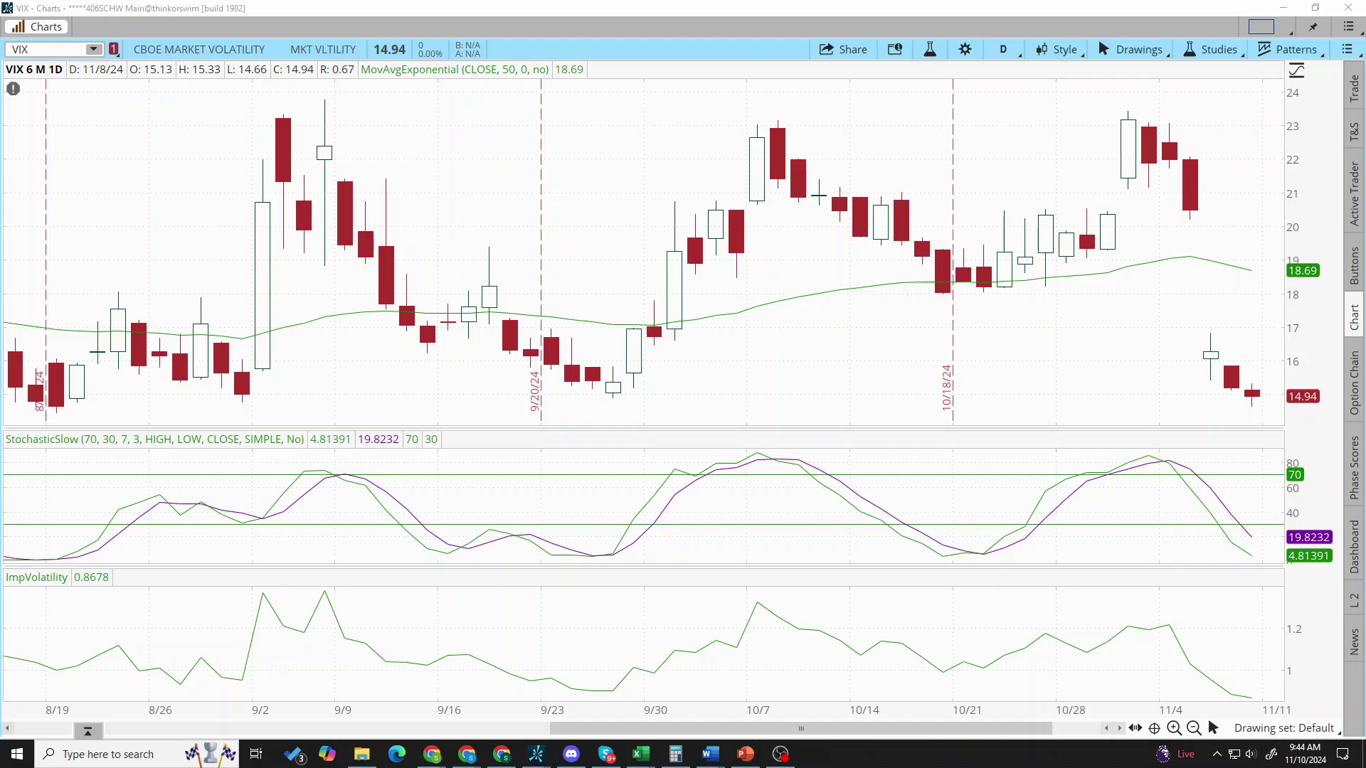
- Switch to the Market Watch Group community in the browser and open the Options Foundations course as members see it
key(super+d)
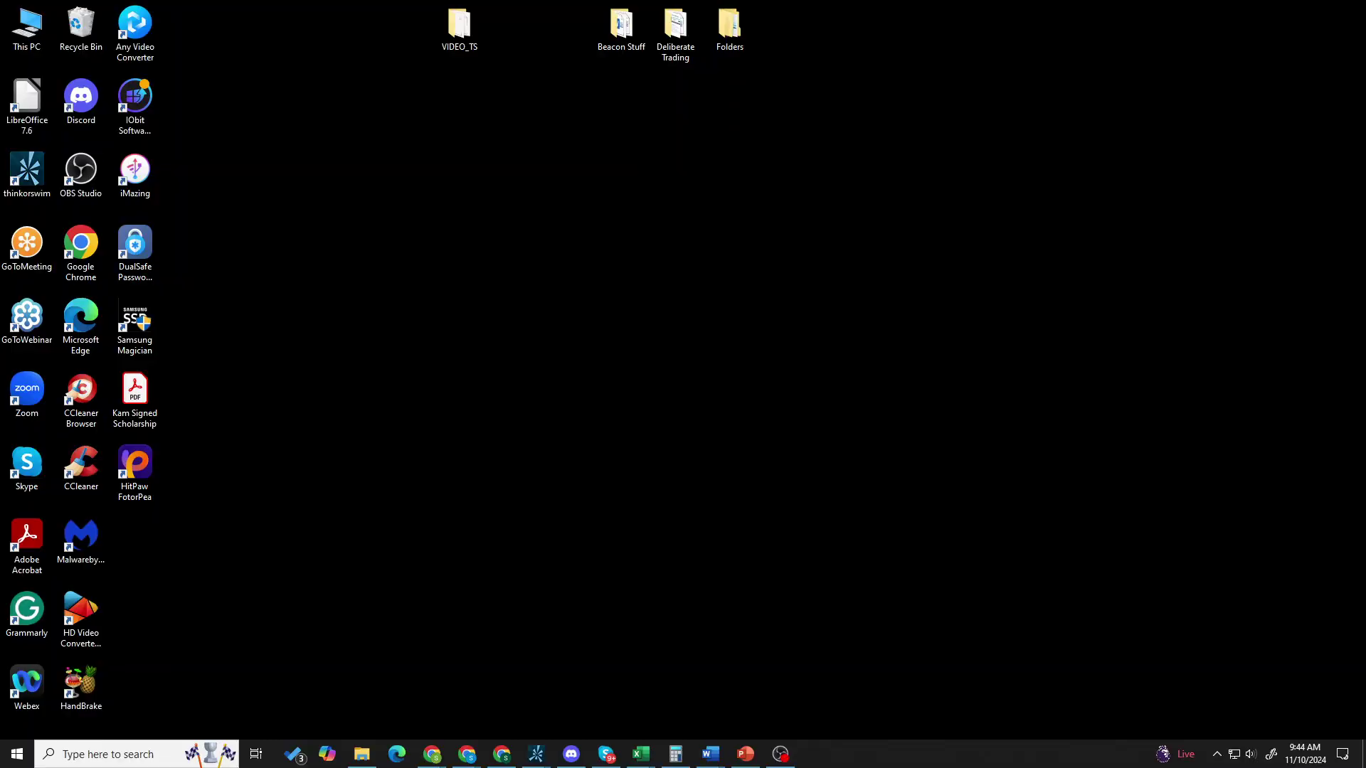
key(super+d)
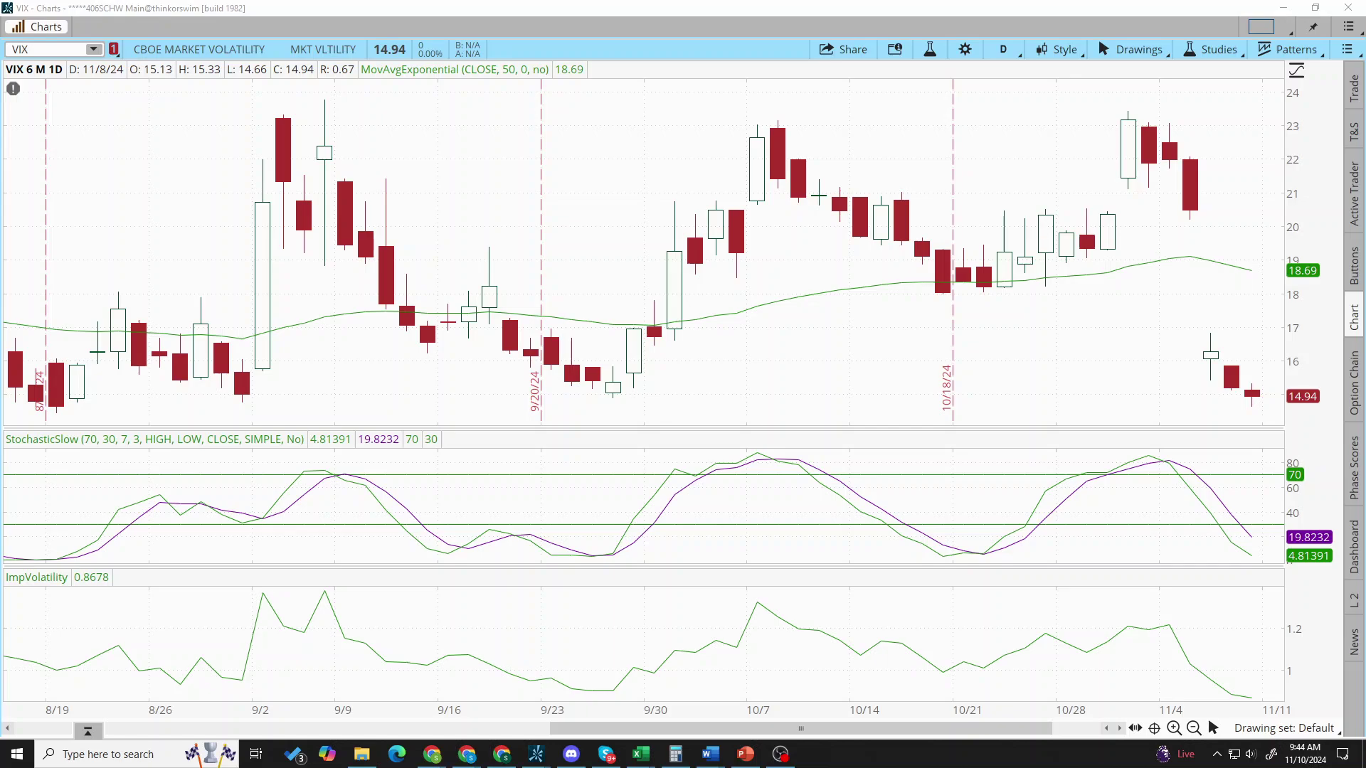
key(alt+Tab)
key(F5)
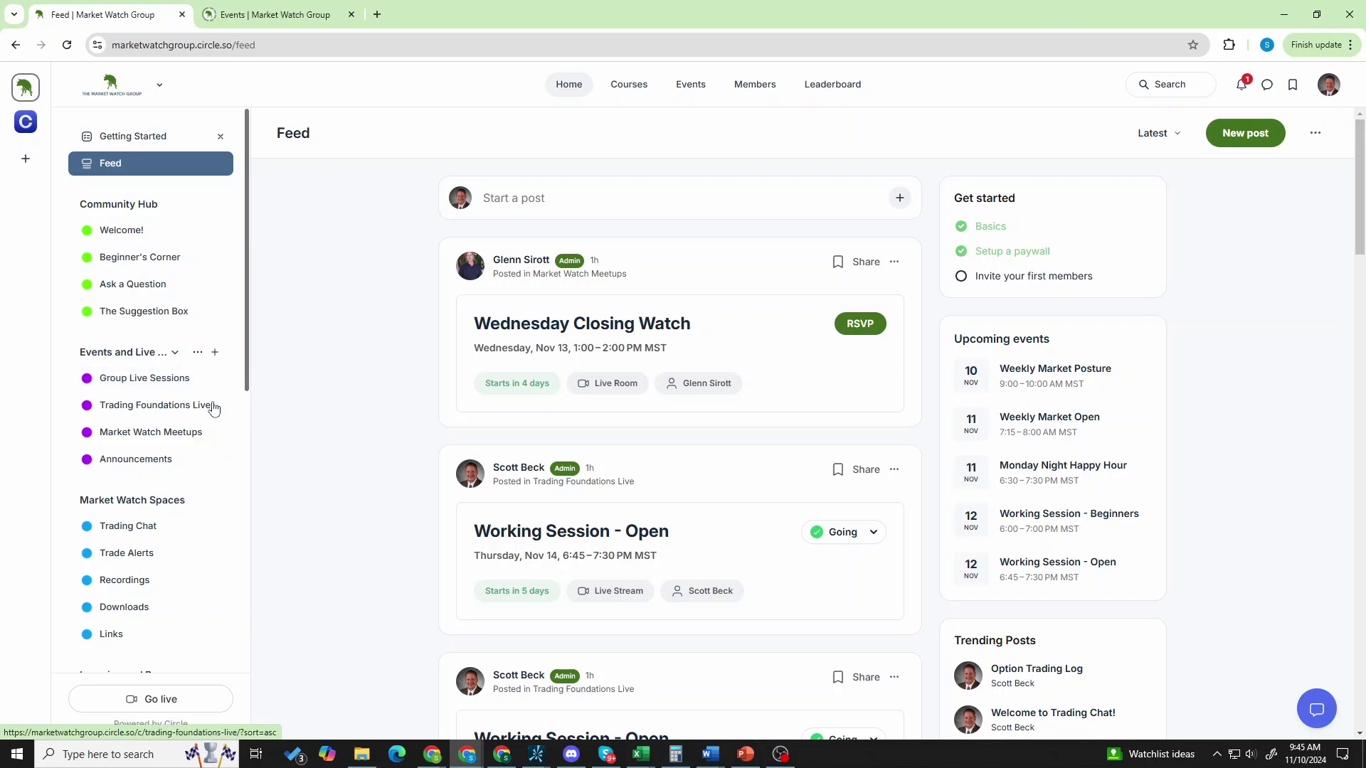
scroll(171, 462, down, 2)
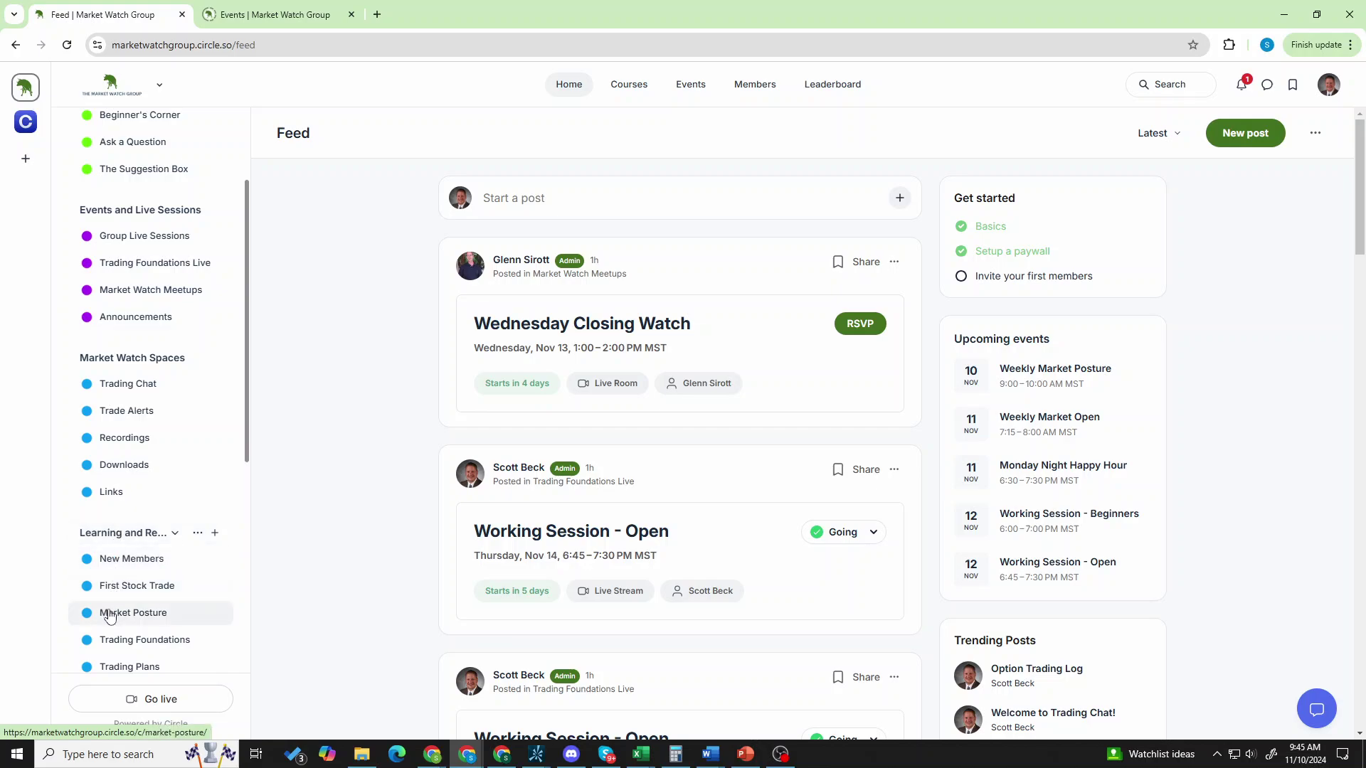
scroll(109, 616, down, 2)
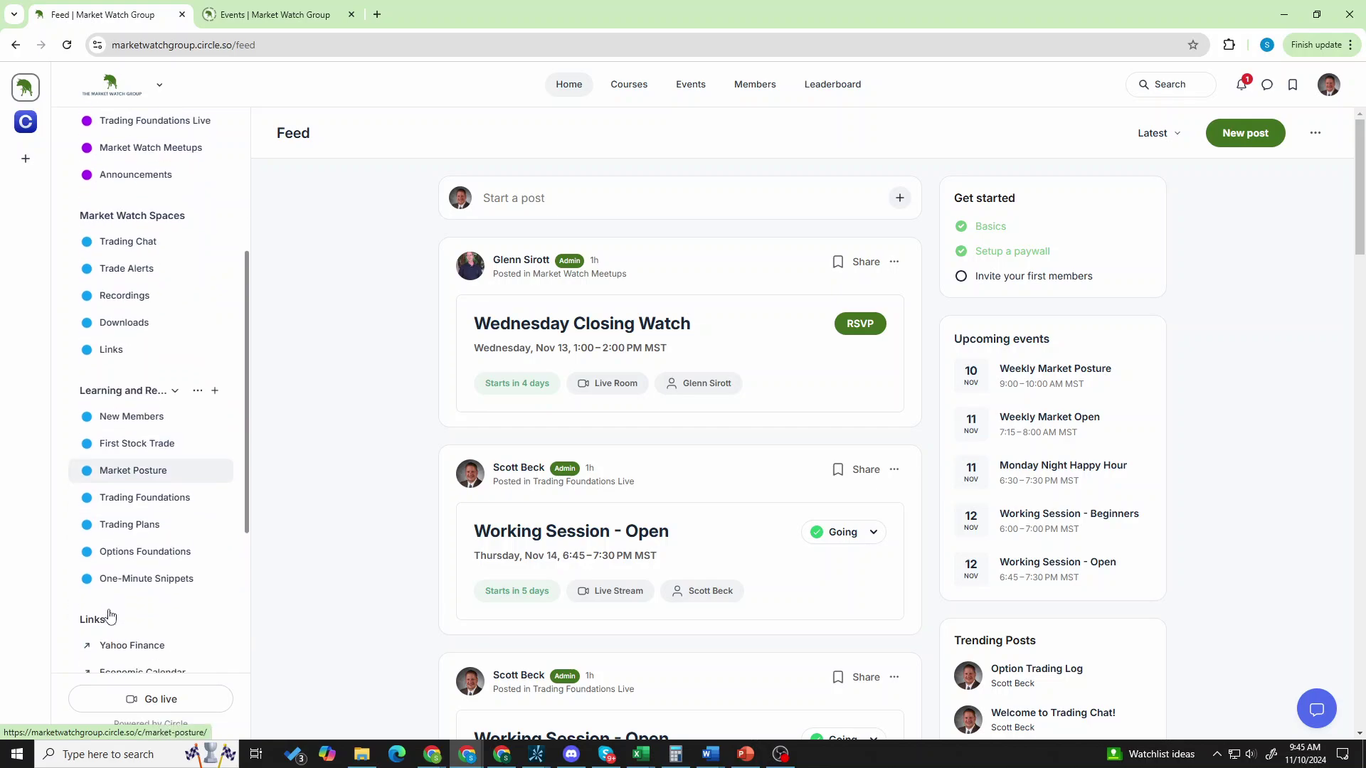
click(114, 555)
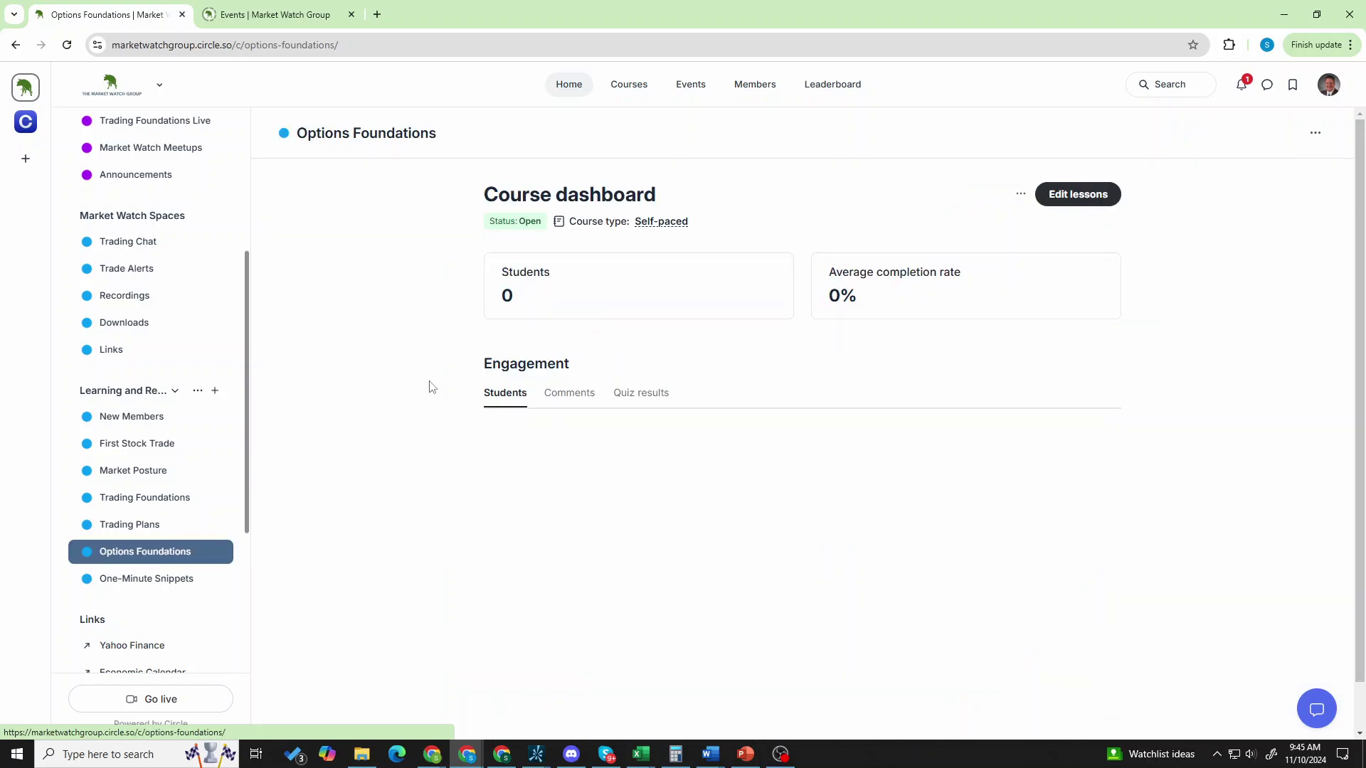
click(1021, 195)
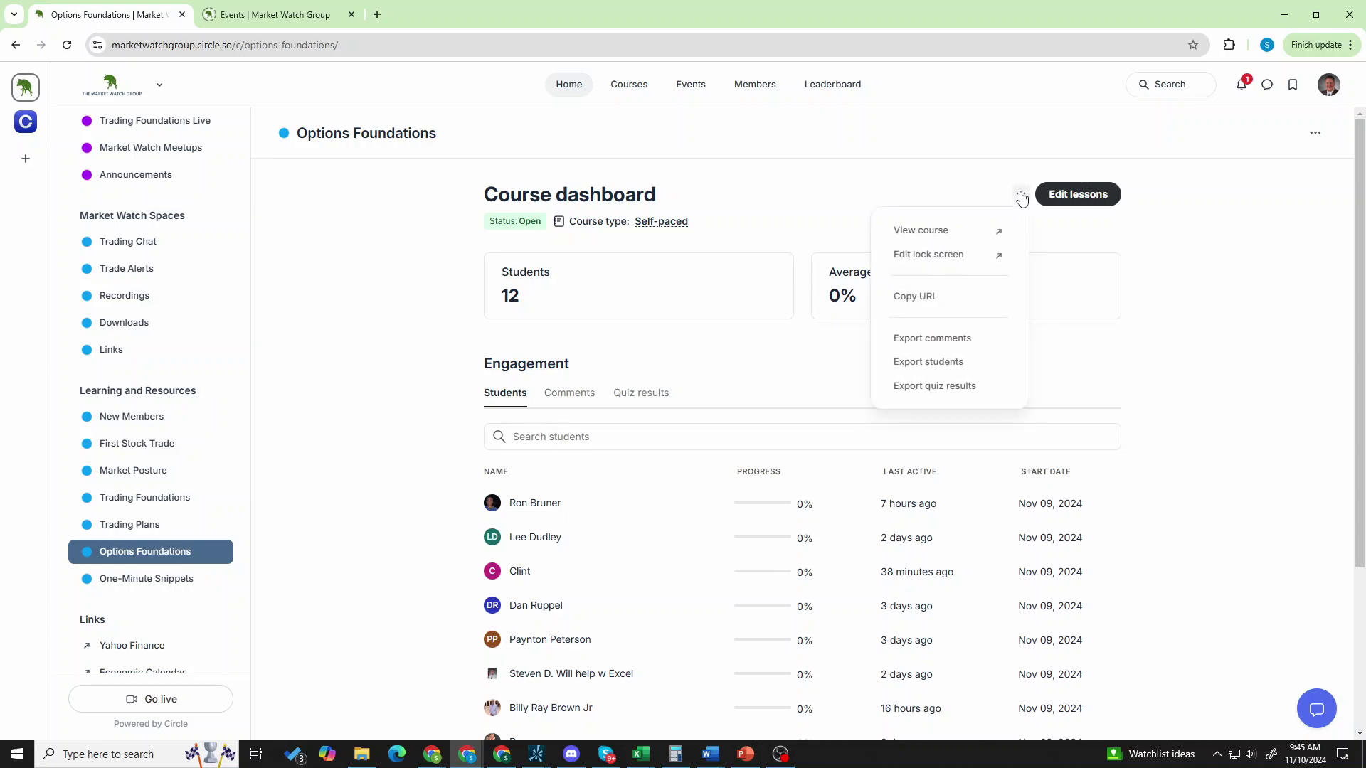
click(928, 235)
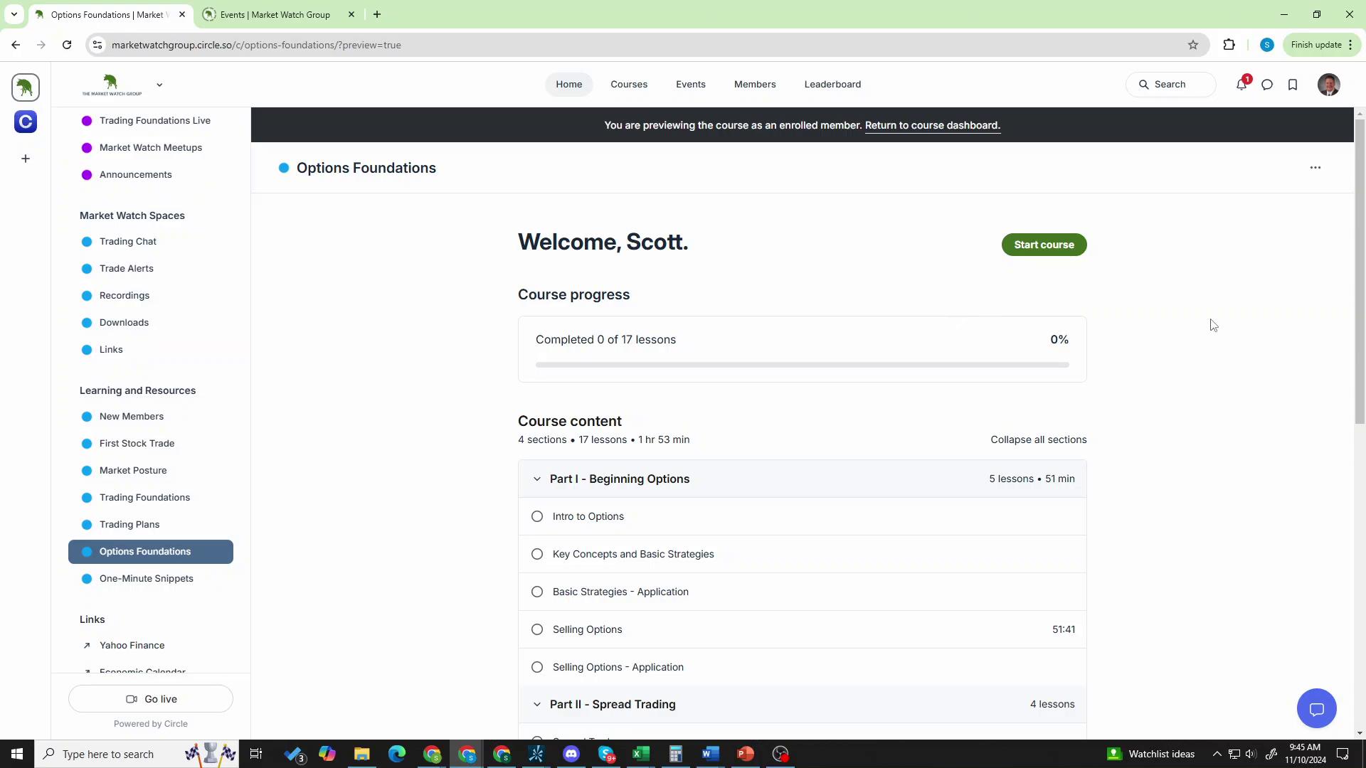
- Examine the Options Foundations outline from Part I to Part IV, and view the Calendar Spreads - Application lesson before returning to the VIX chart
scroll(1238, 327, down, 2)
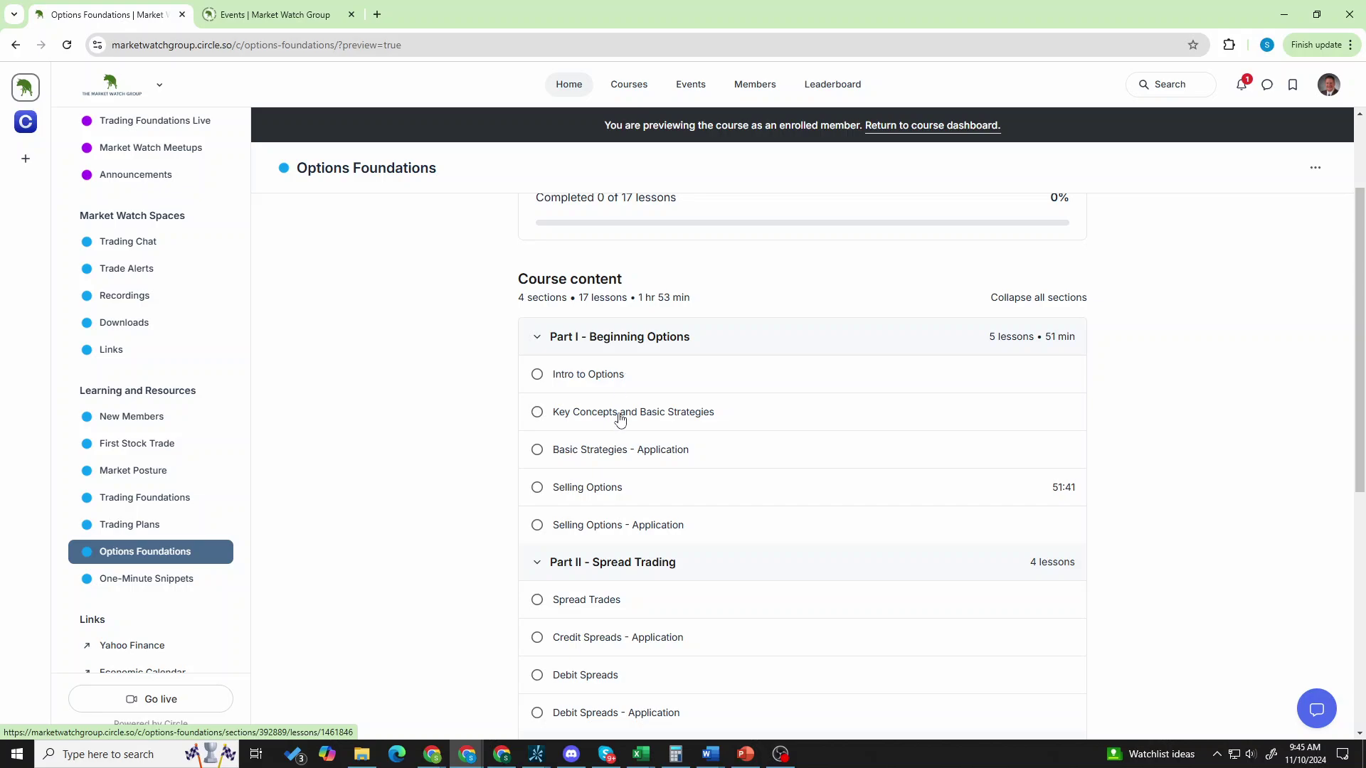
scroll(681, 470, down, 2)
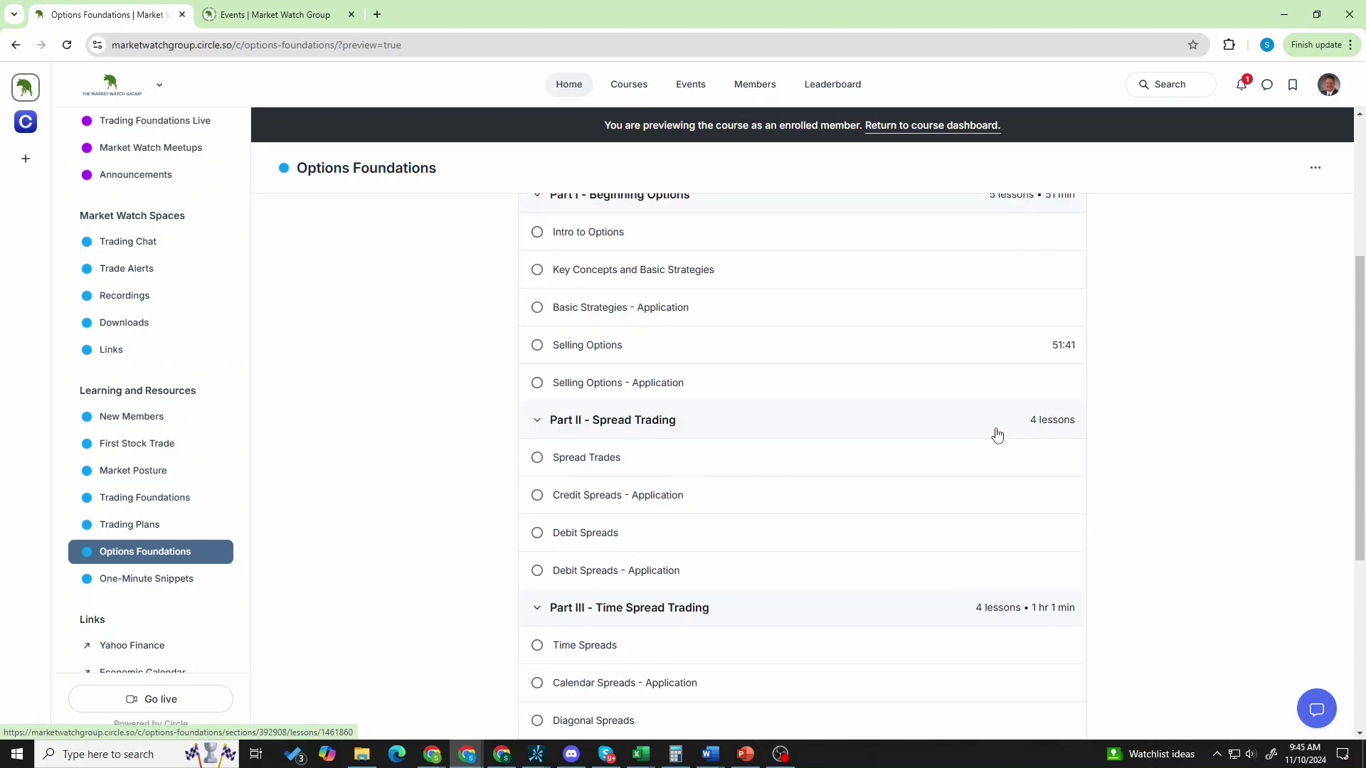
scroll(991, 446, down, 2)
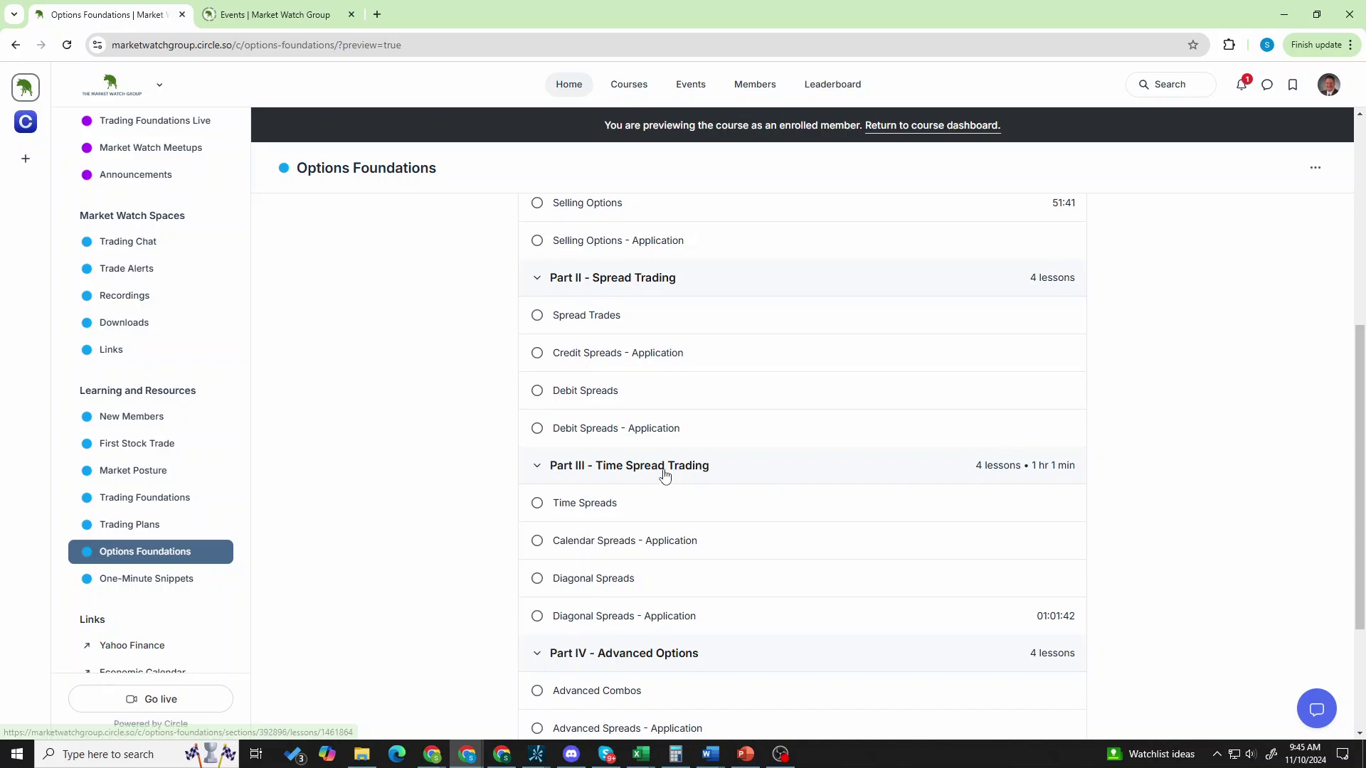
scroll(665, 470, up, 4)
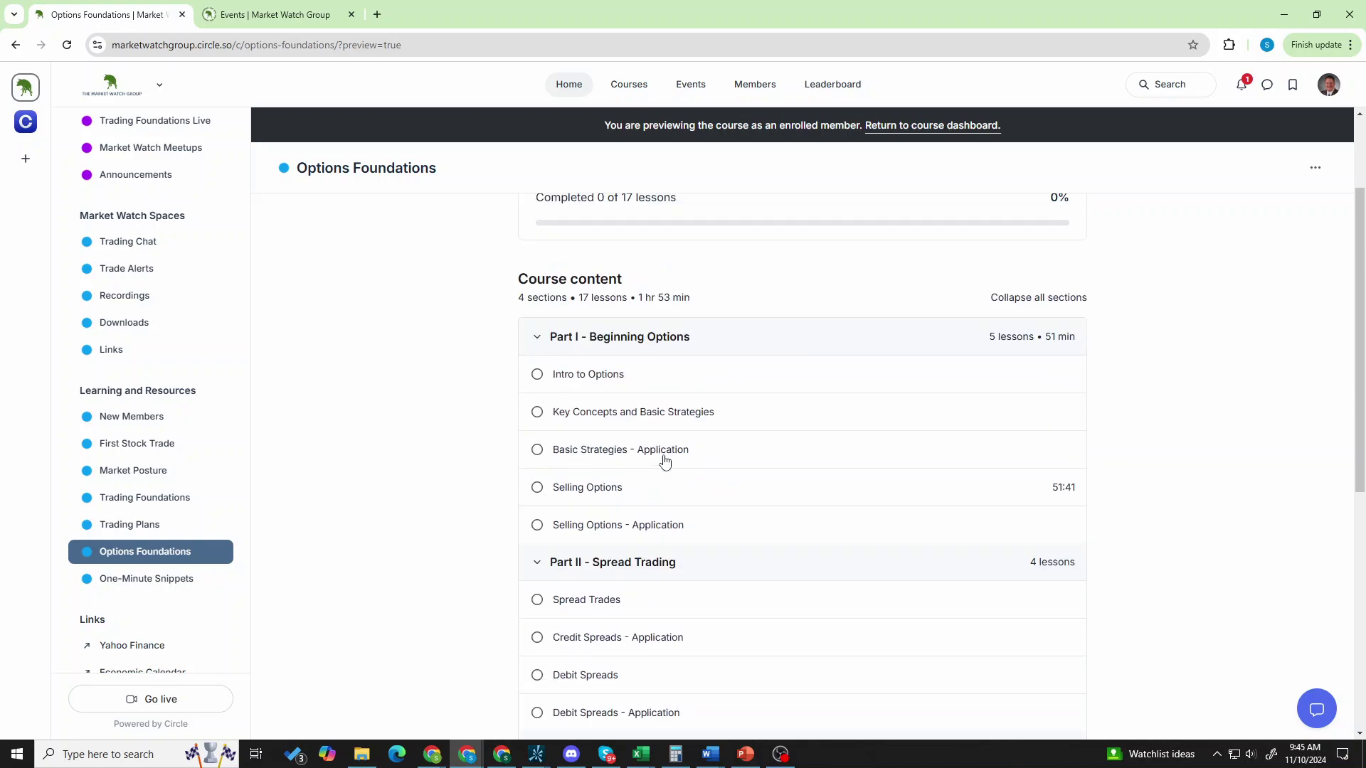
scroll(677, 404, down, 2)
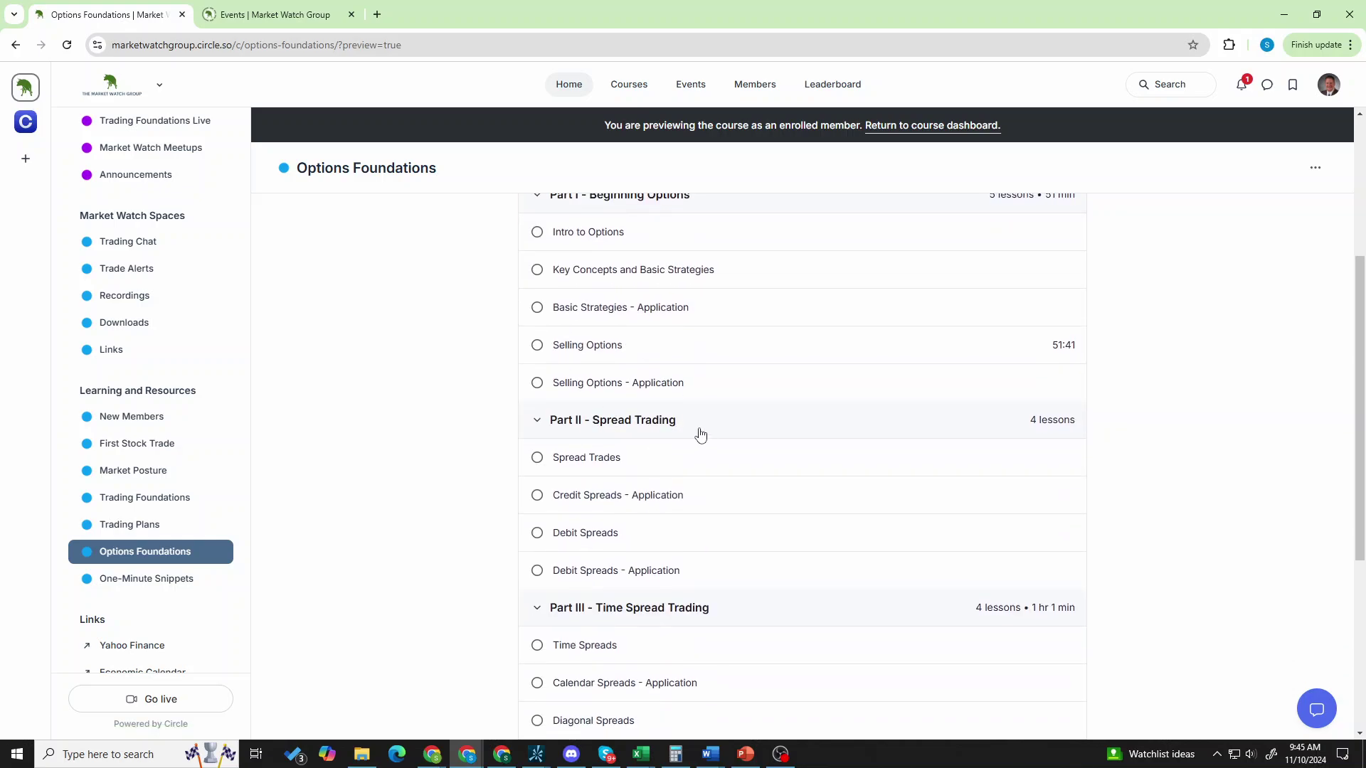
scroll(697, 432, down, 4)
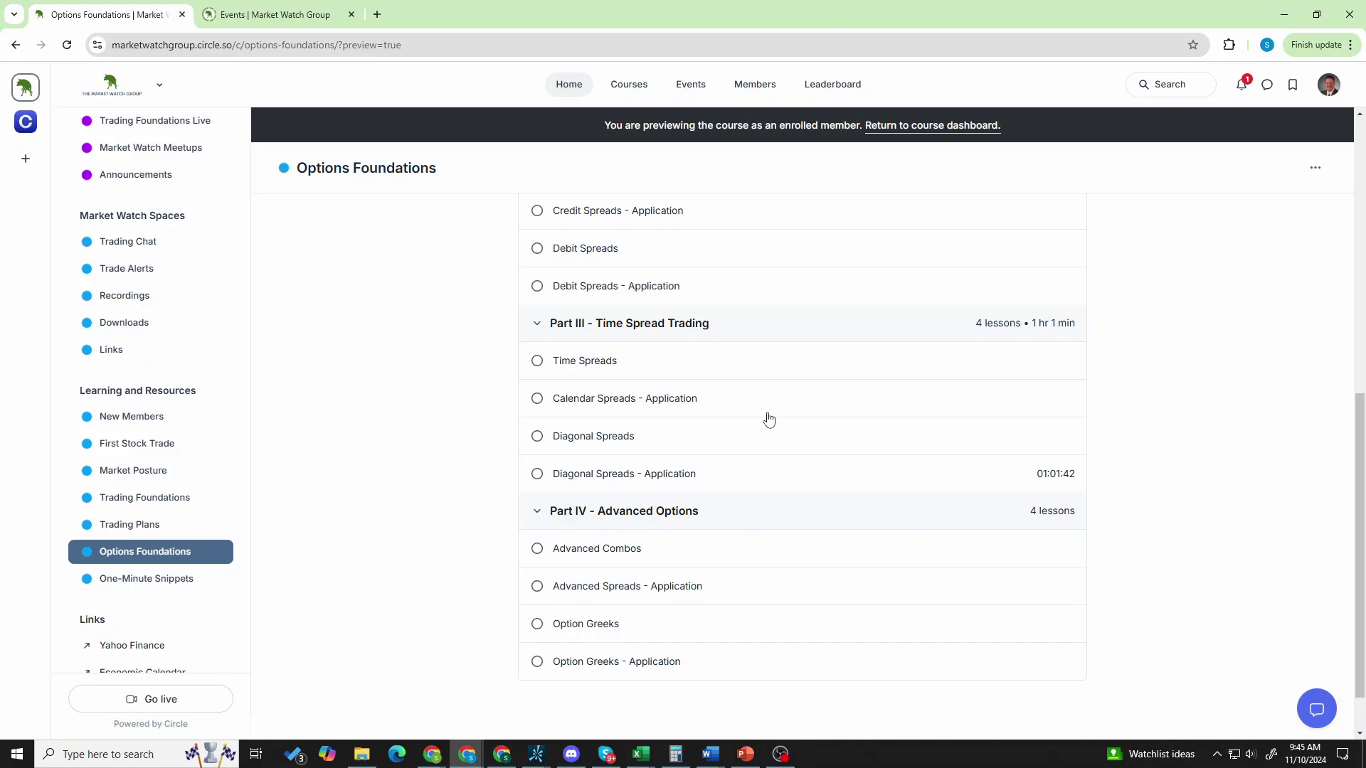
scroll(793, 427, up, 2)
scroll(795, 429, down, 2)
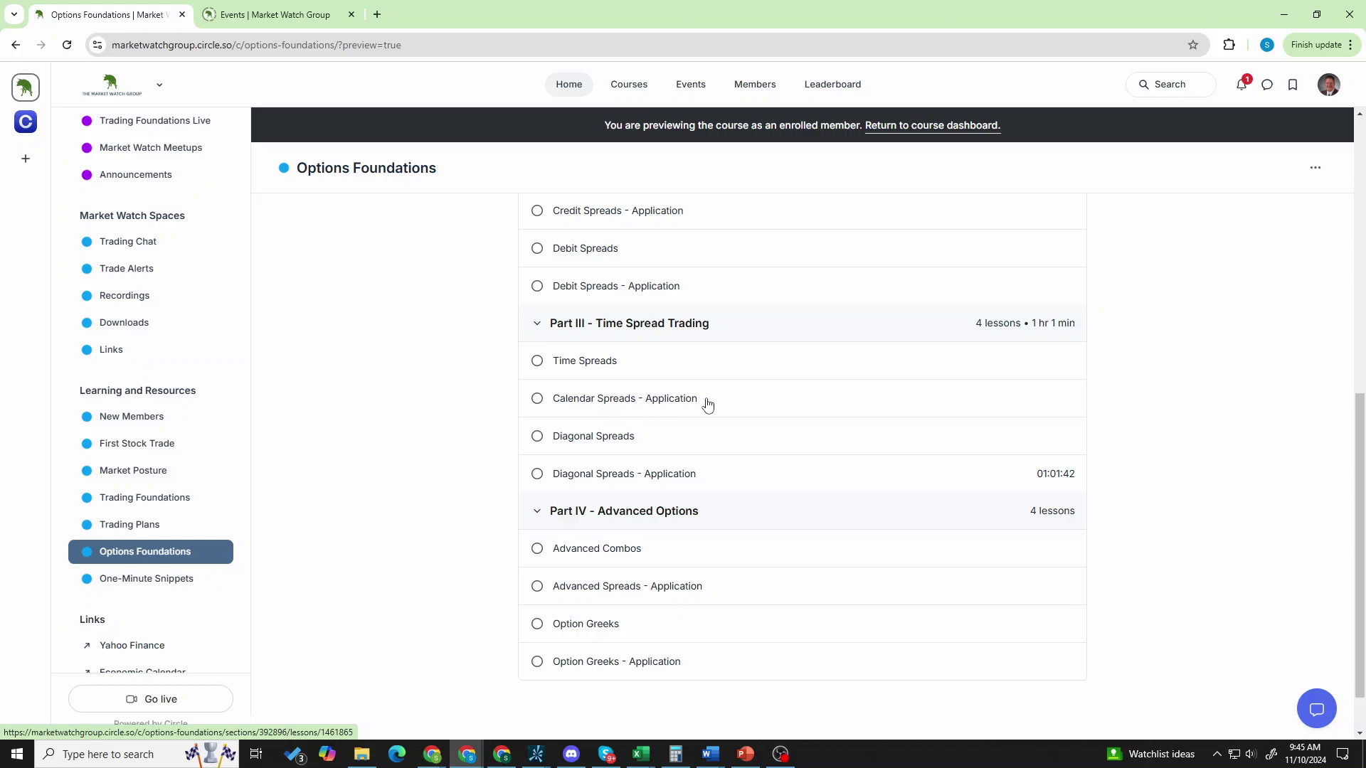
click(629, 404)
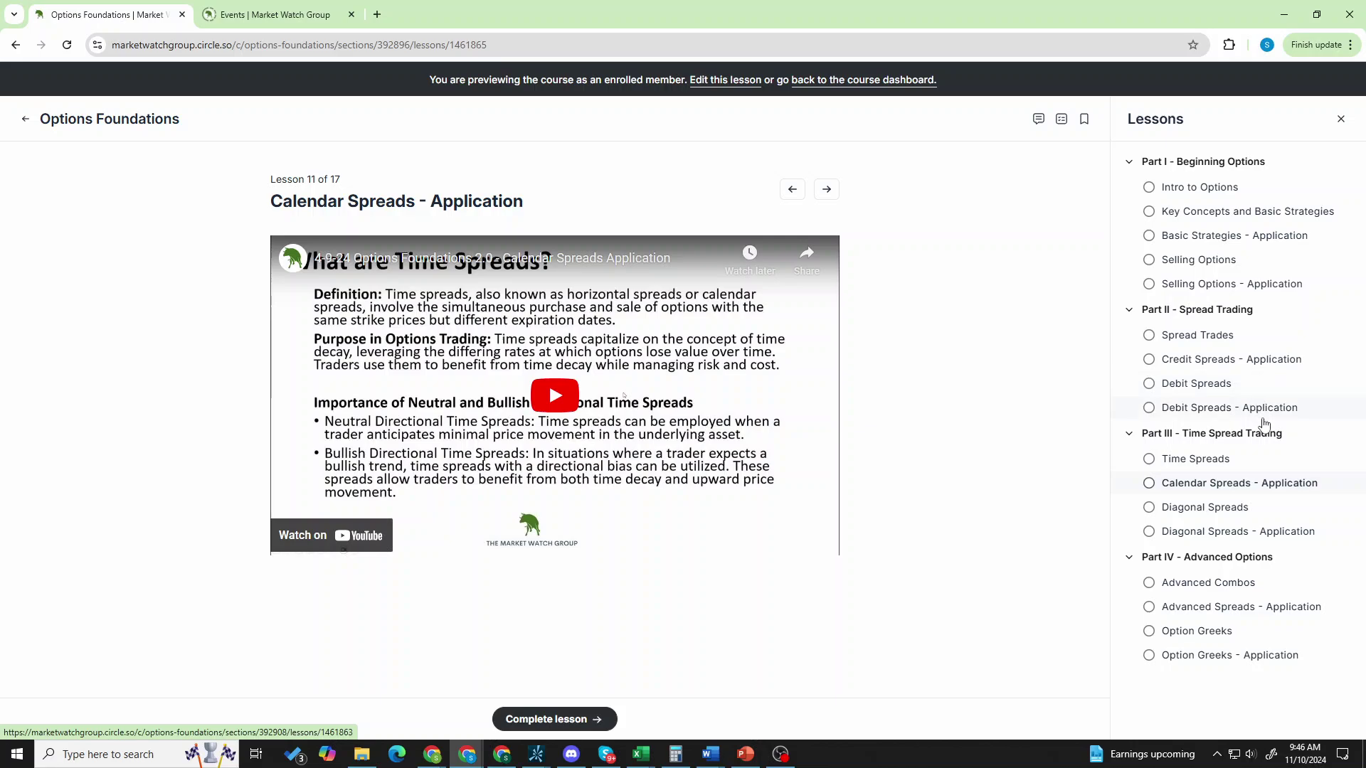
click(1291, 19)
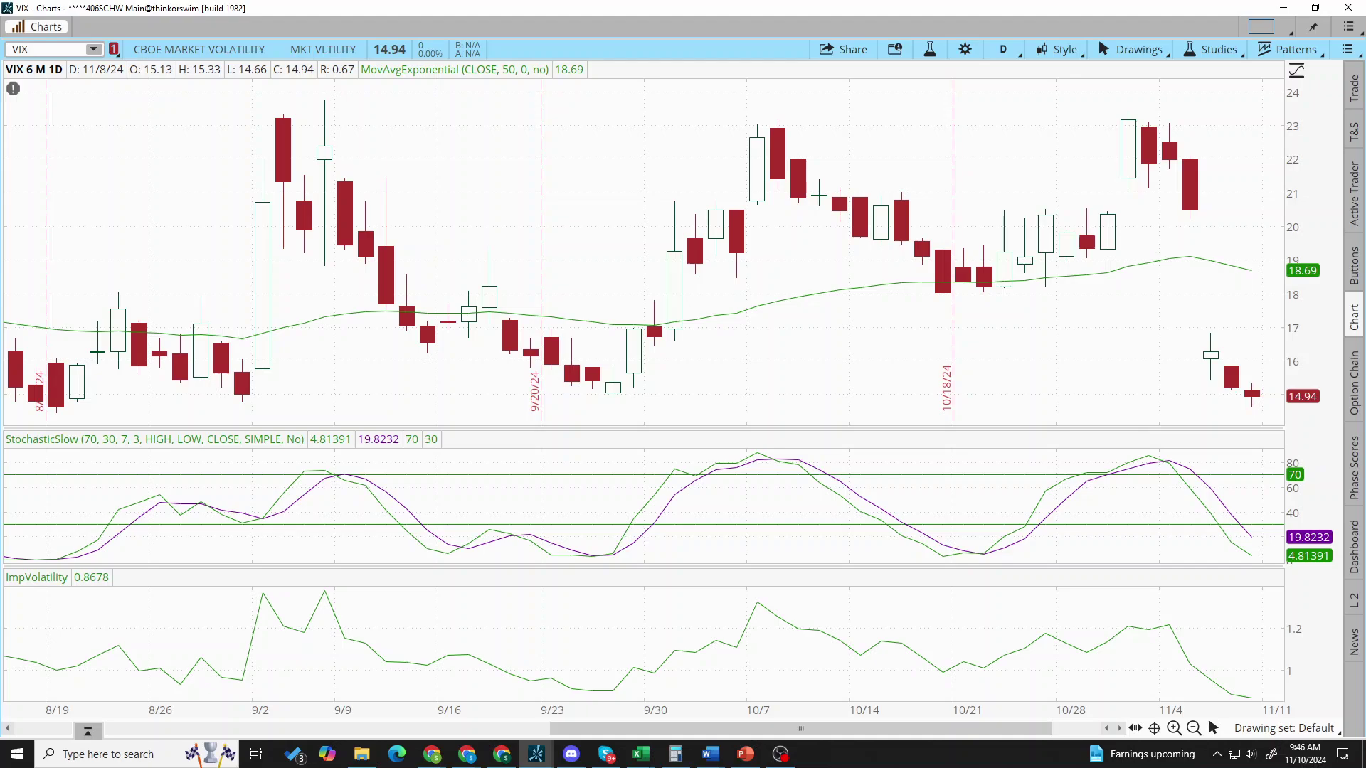
- Return to the Market Watch Group community, leave the lesson preview, look through the spaces and links, and open the Downloads space
click(571, 753)
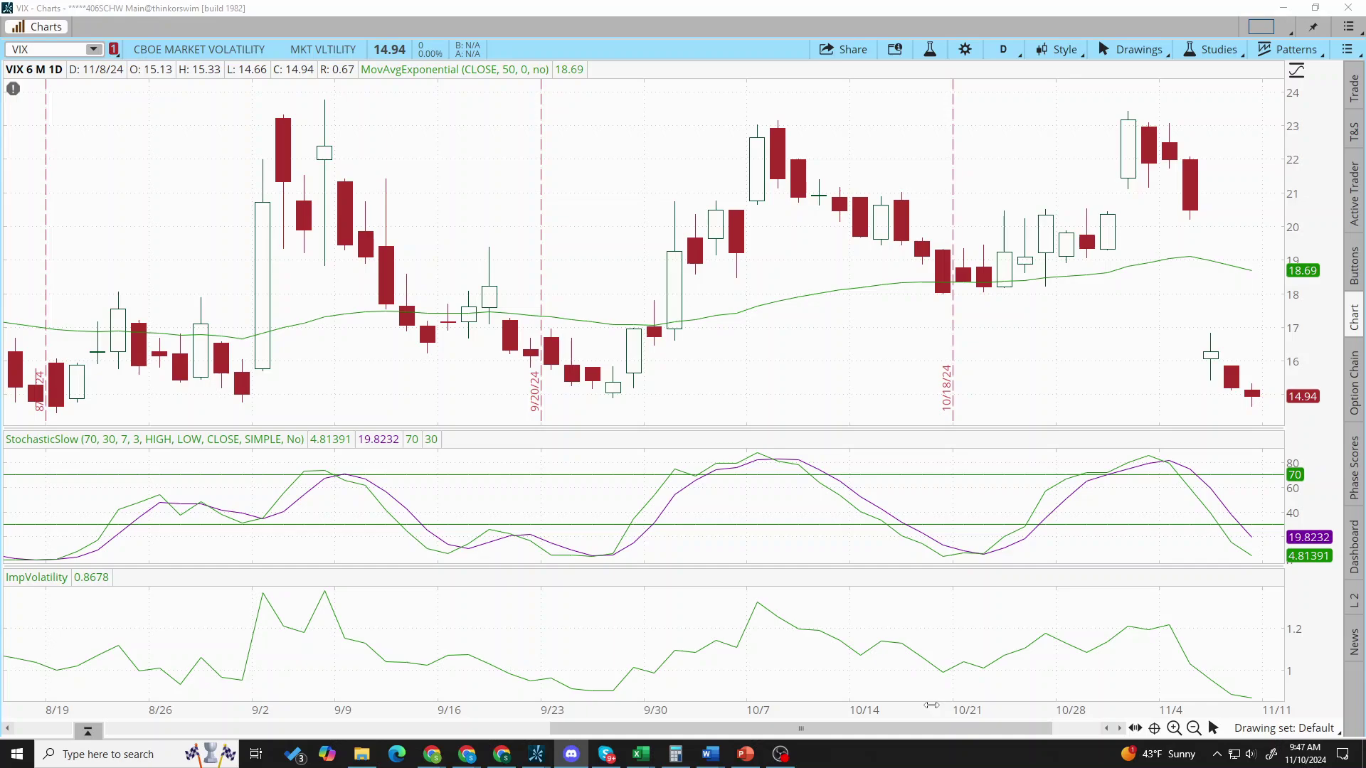
click(641, 754)
mouse_move(467, 754)
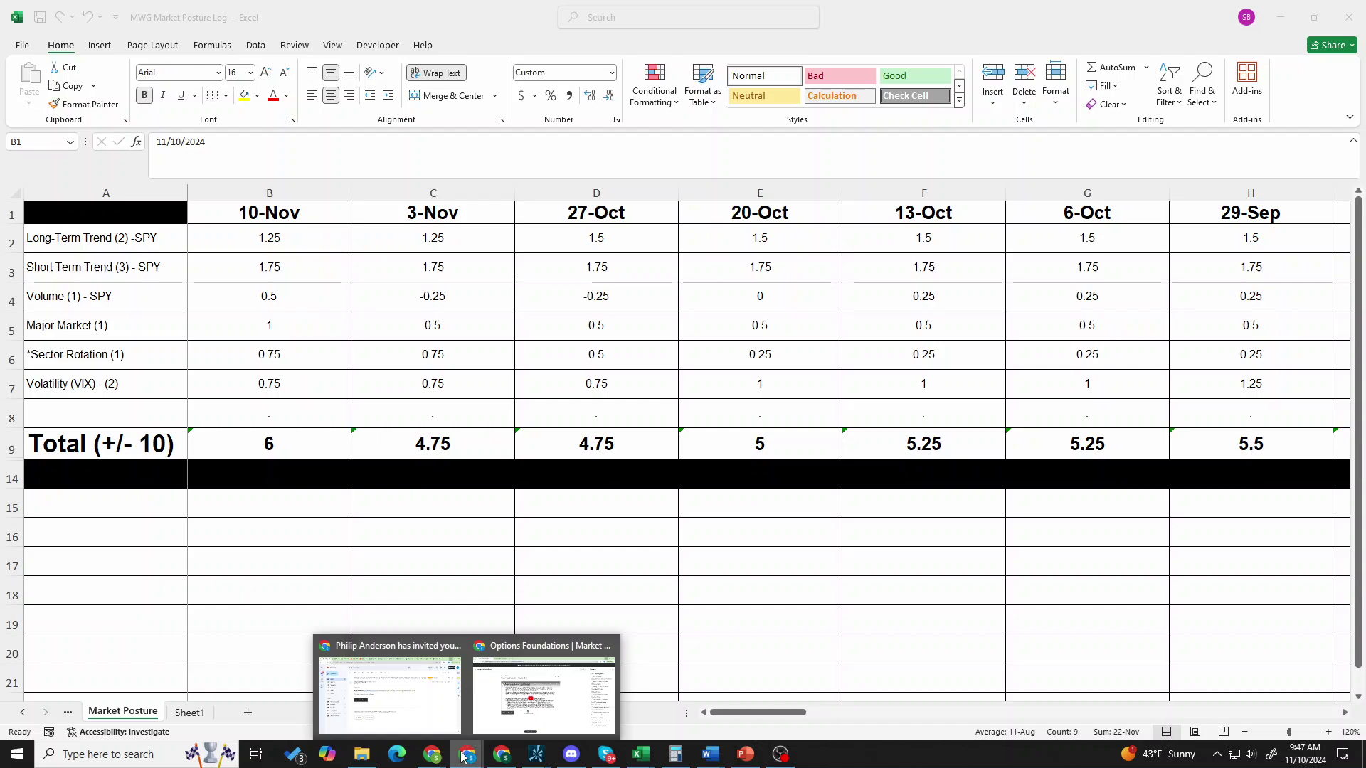
click(538, 712)
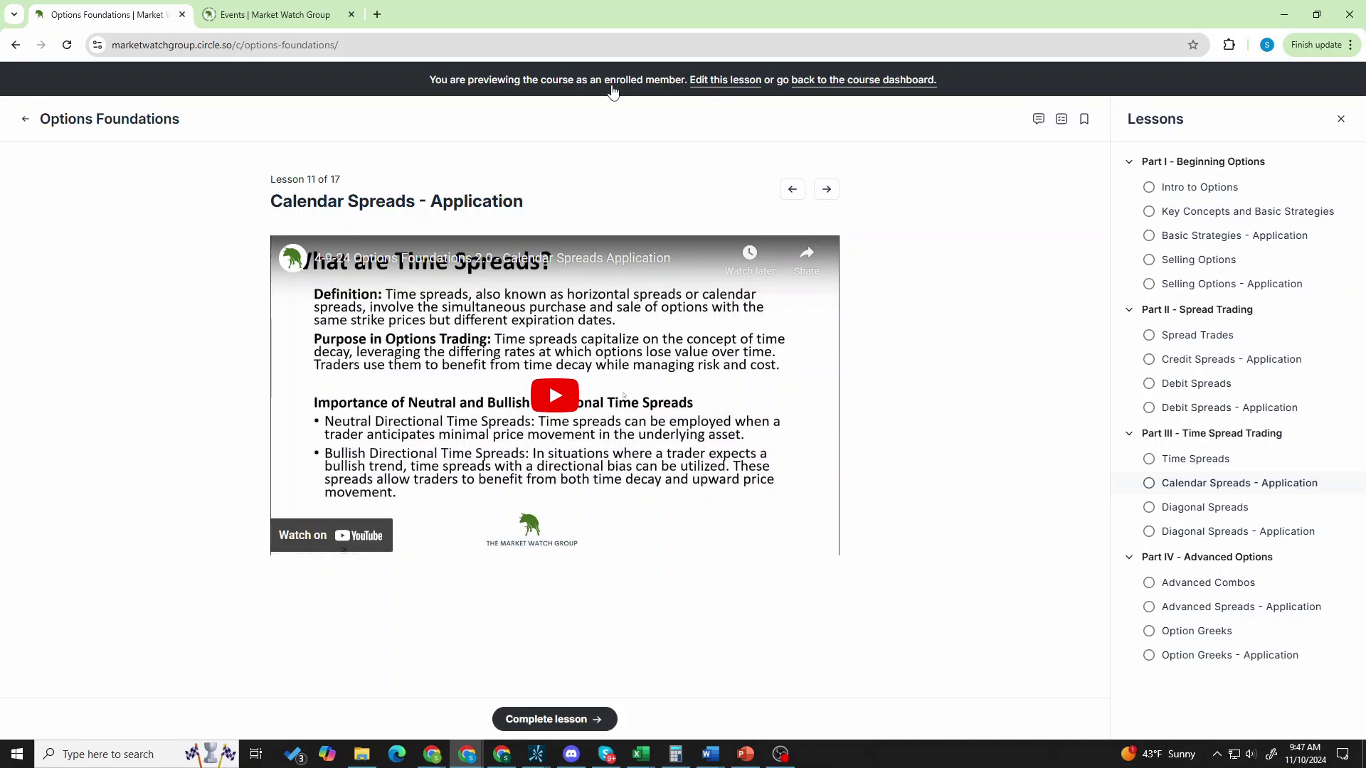
key(Escape)
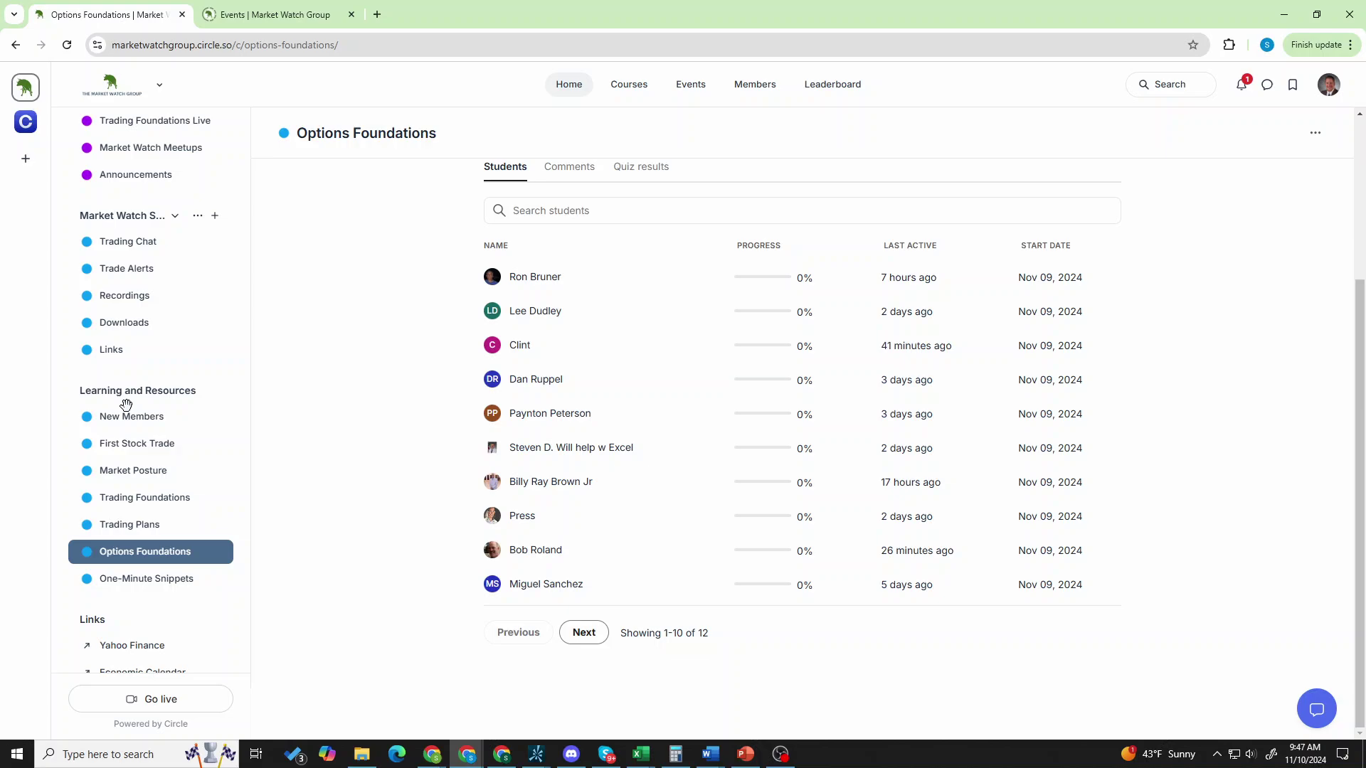
scroll(126, 404, down, 4)
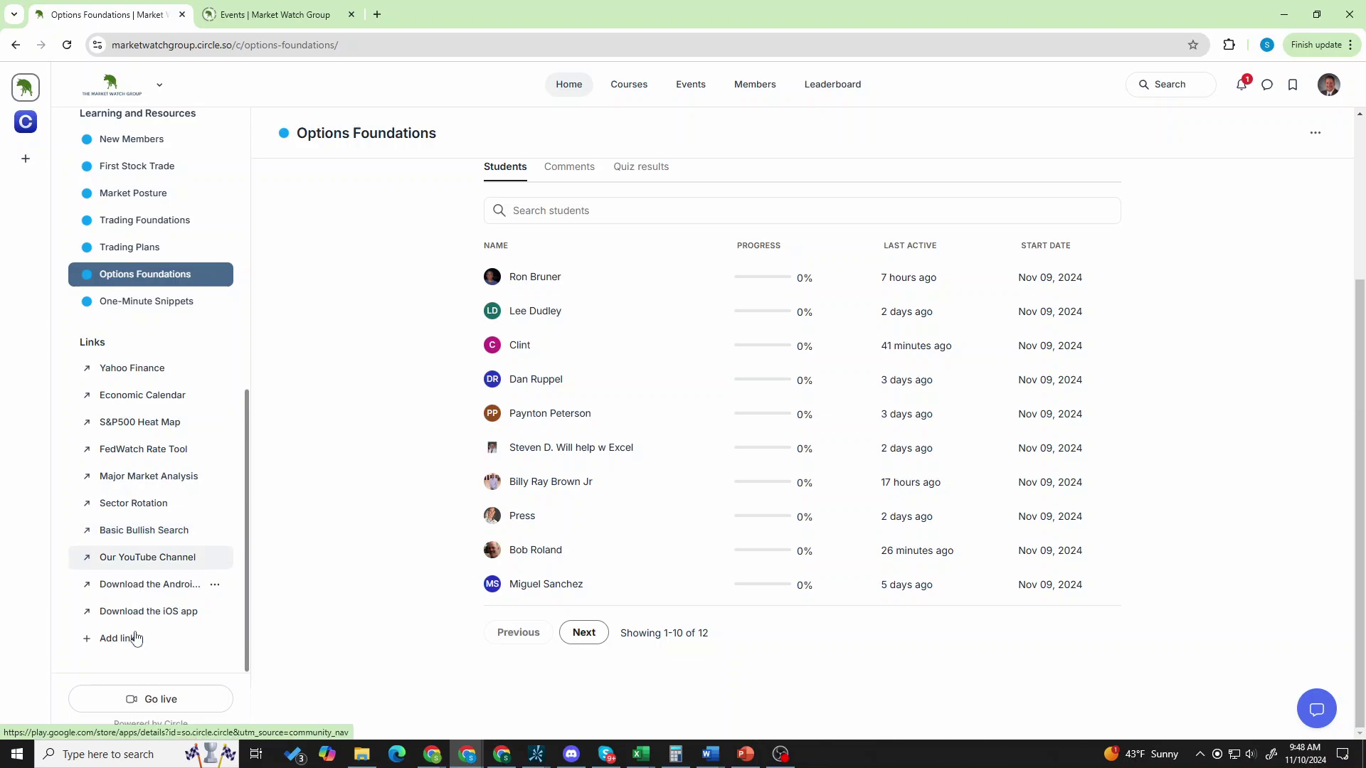
scroll(128, 562, up, 6)
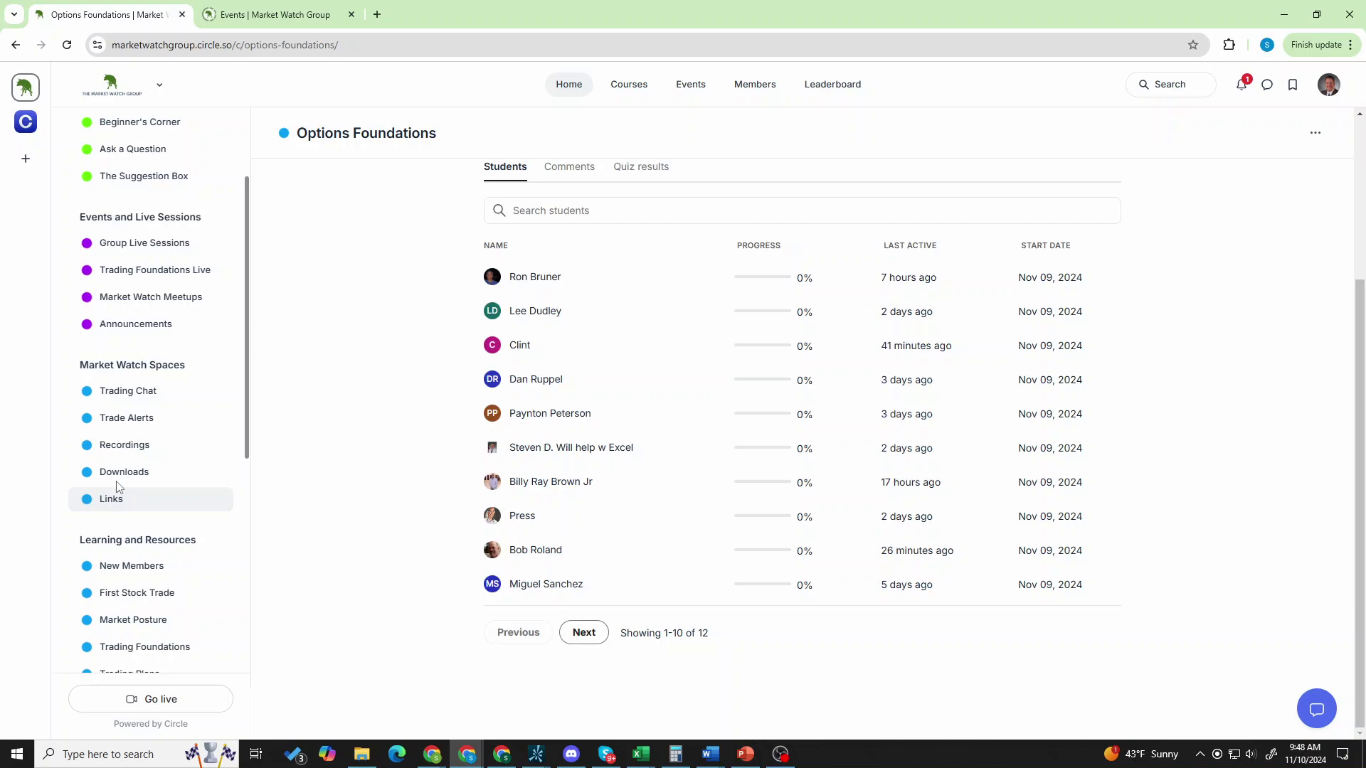
click(121, 473)
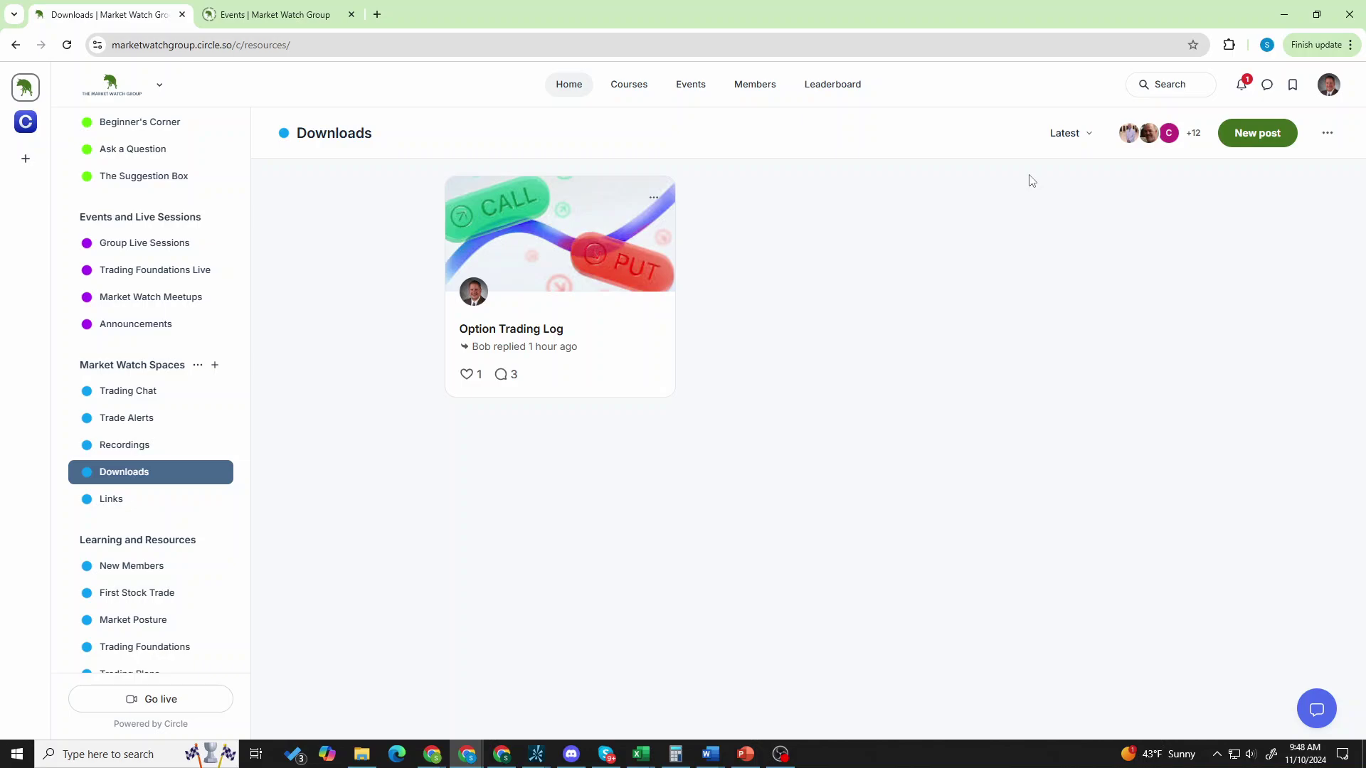
- Recheck the VIX chart in thinkorswim and set the 10-Nov Volatility (VIX) score to 1 in the posture log
key(alt+Tab)
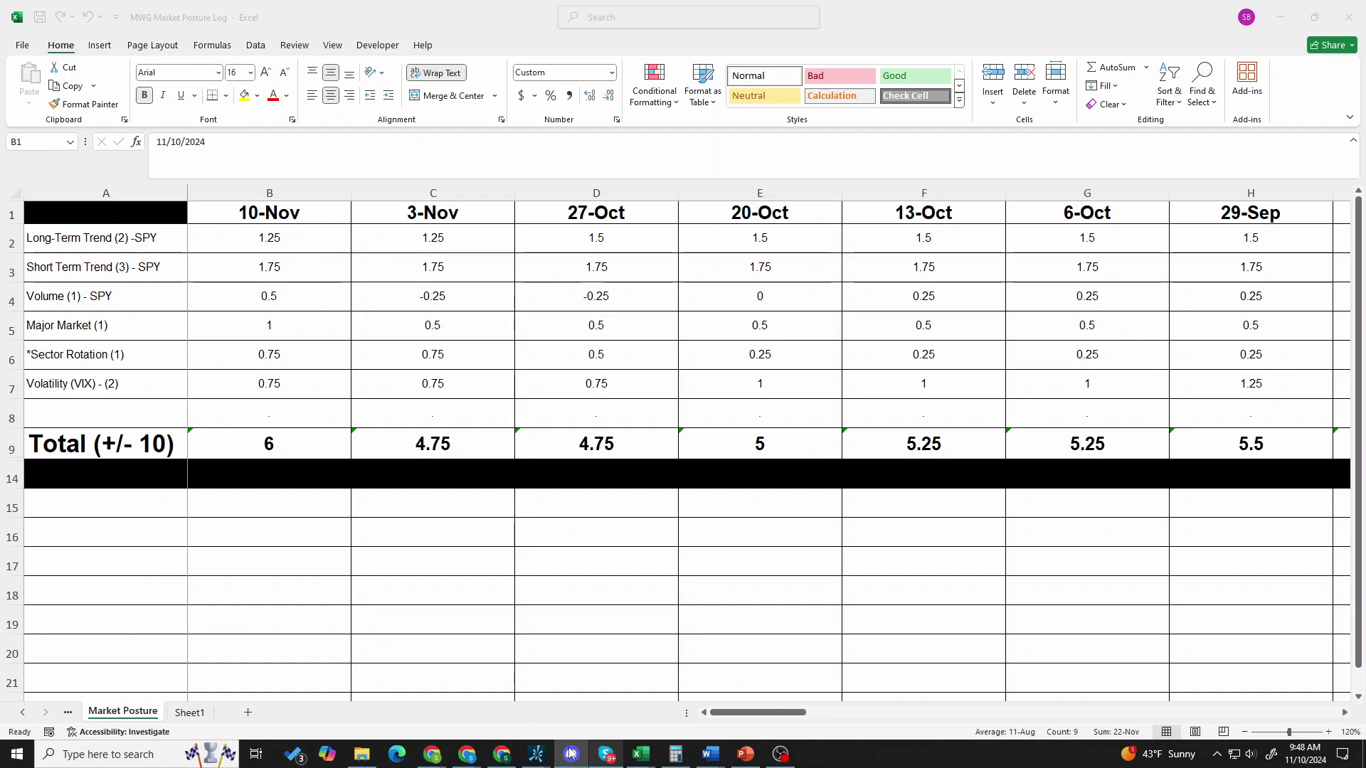
key(alt+Tab)
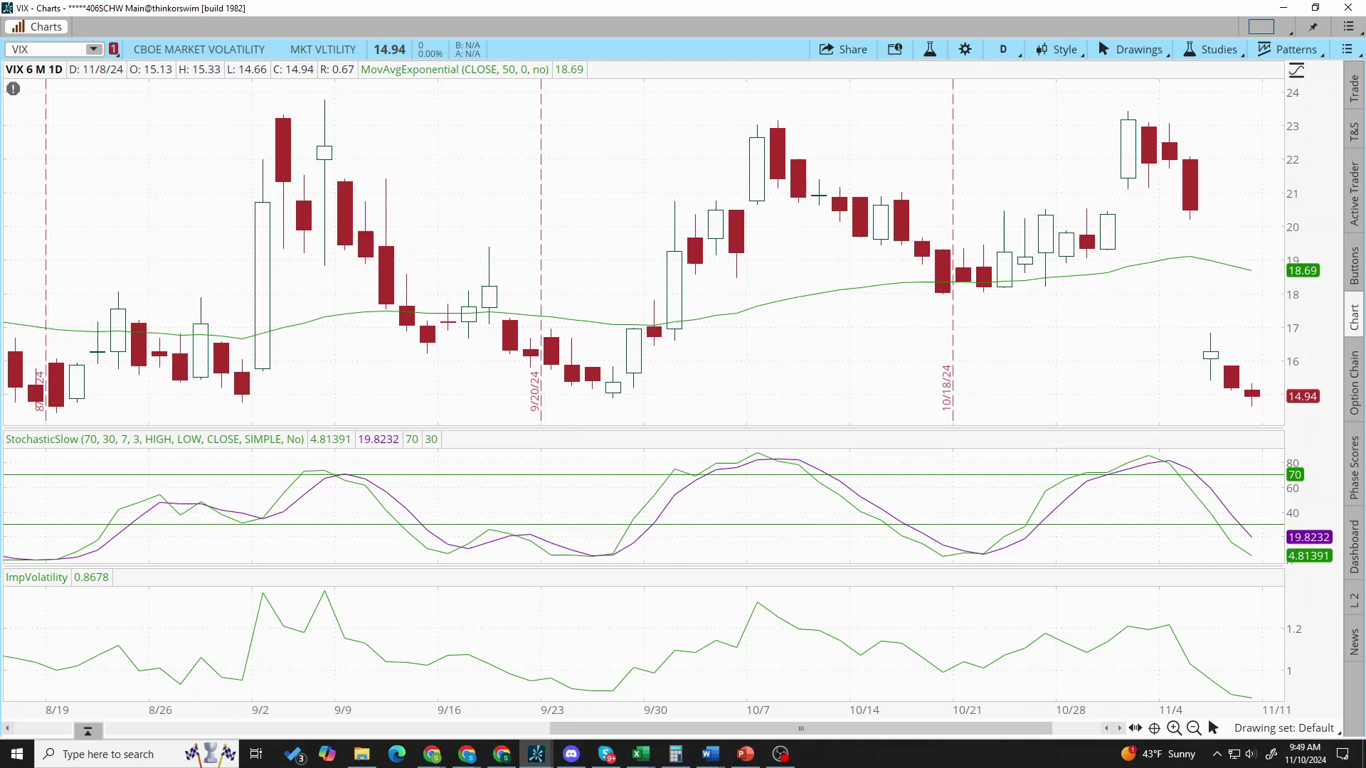
key(alt+Tab)
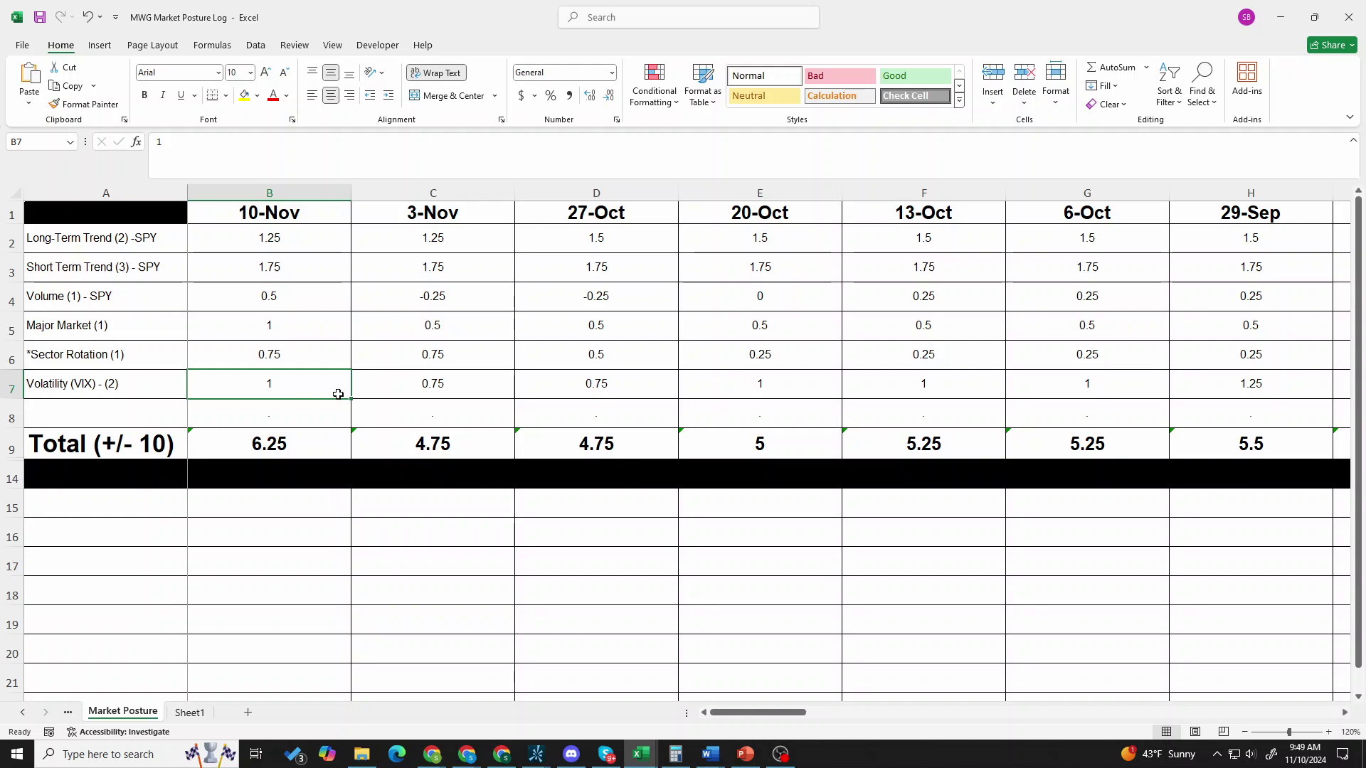
- Compare the 10-Nov total with the 3-Nov total in the posture log
drag(426, 444, 342, 448)
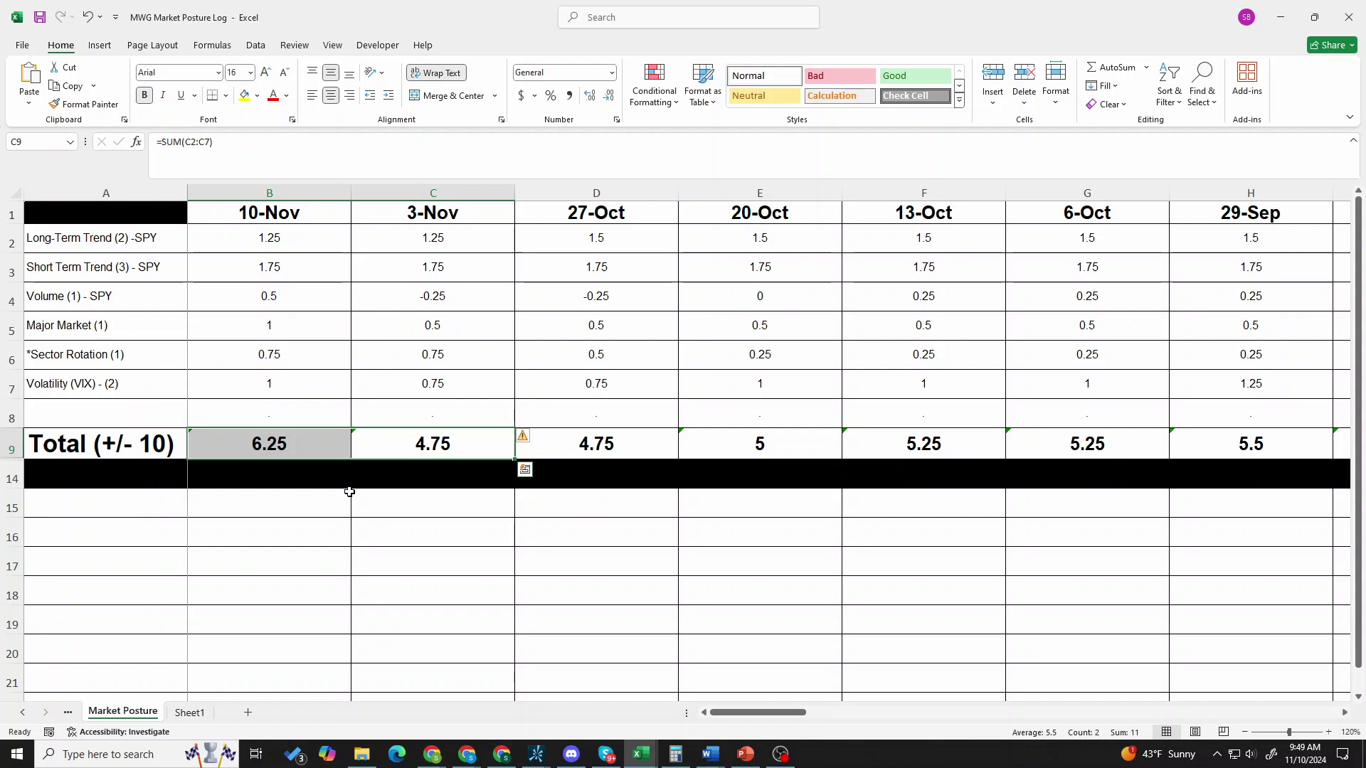
click(313, 503)
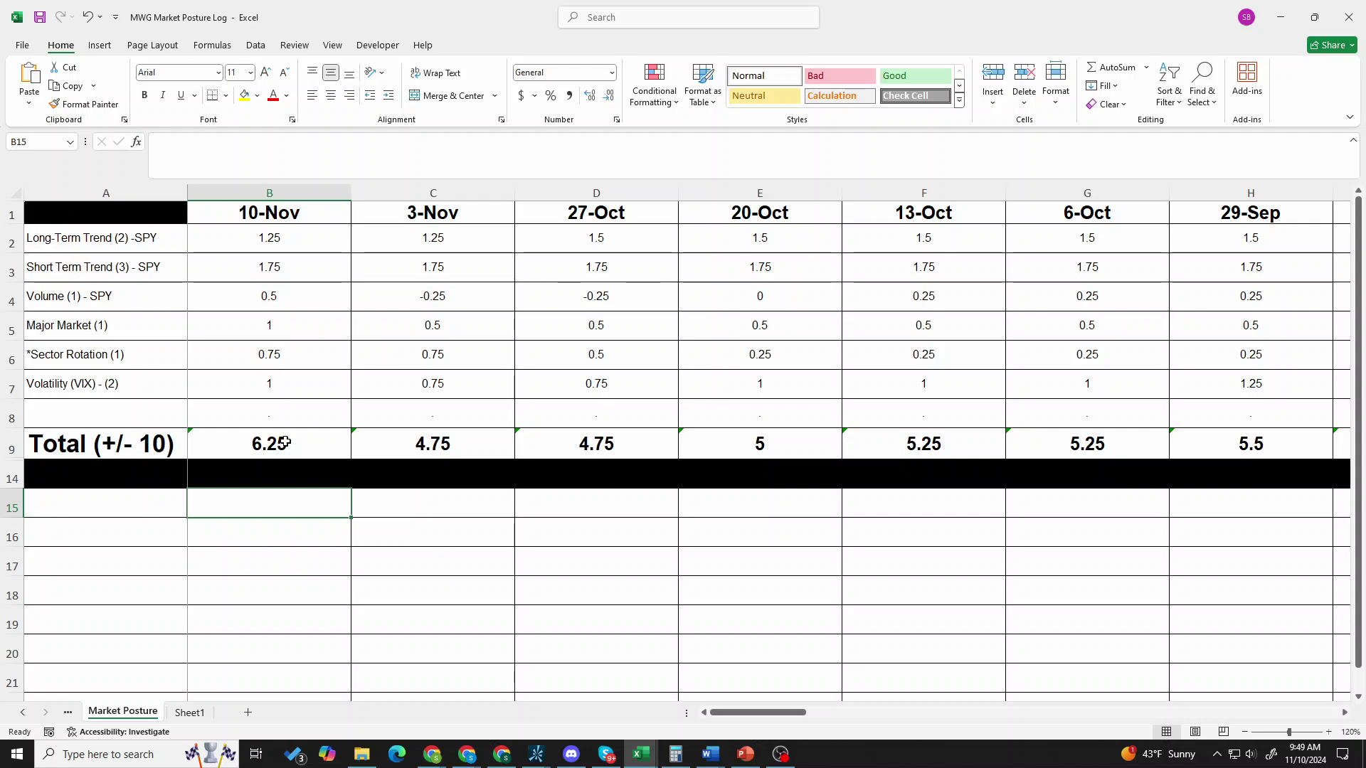
click(284, 442)
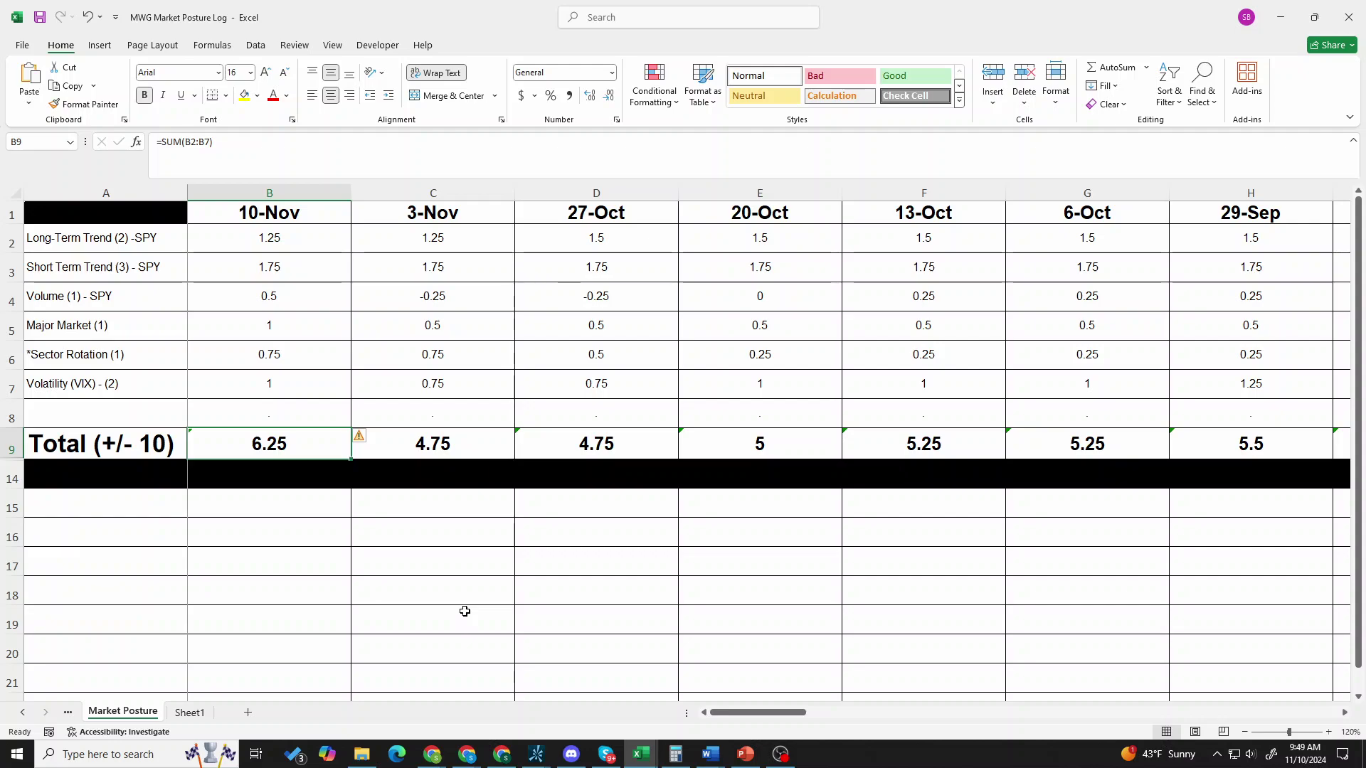
- Try a 10-Nov Volatility (VIX) score of 1.25 and reset it to 1
click(312, 390)
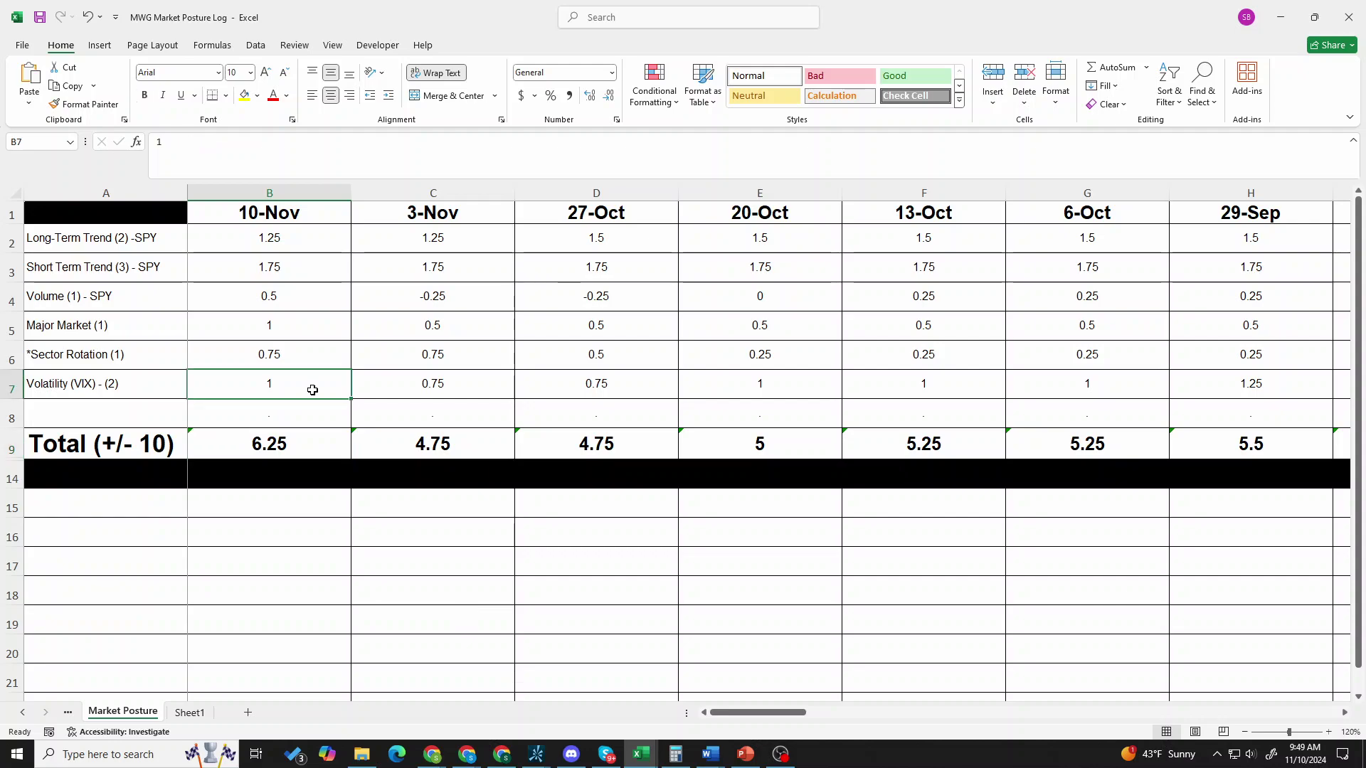
text(1.25)
key(Return)
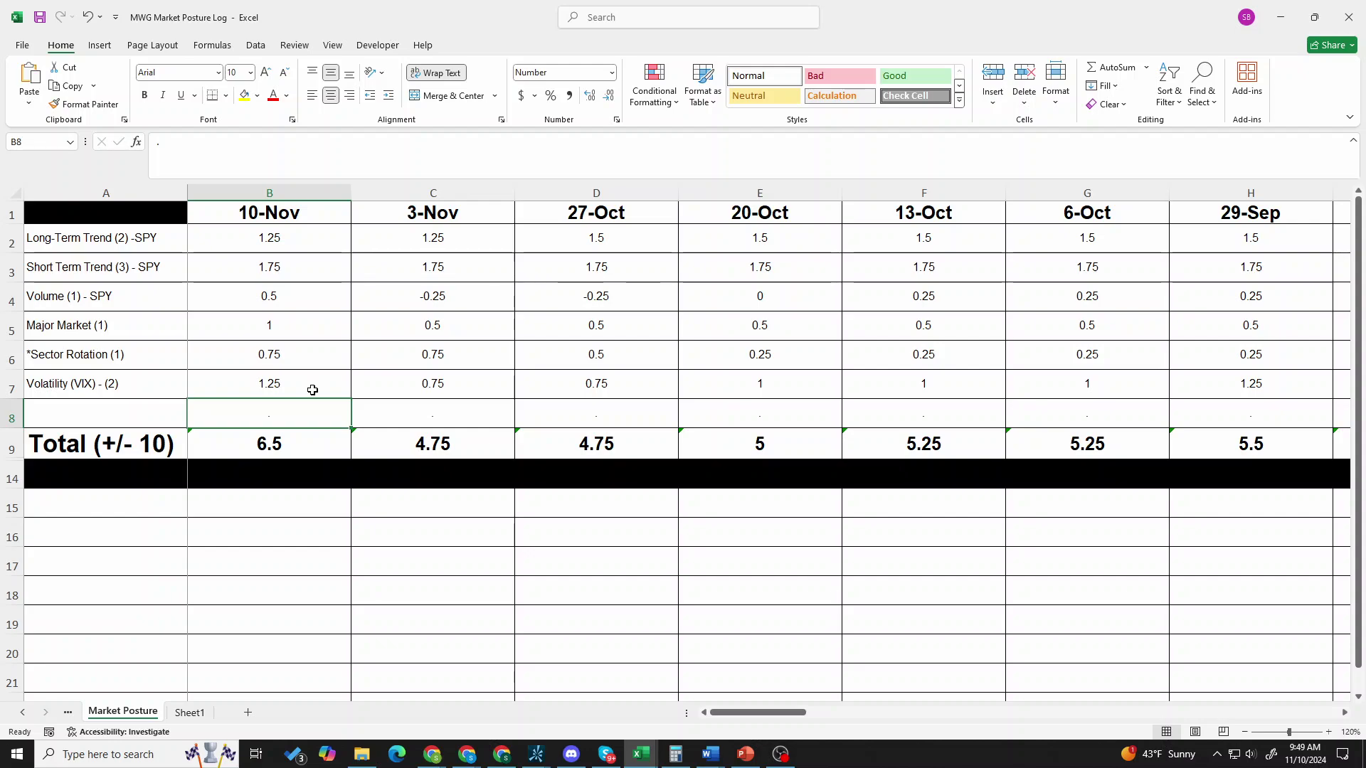
click(312, 390)
text(1)
key(Return)
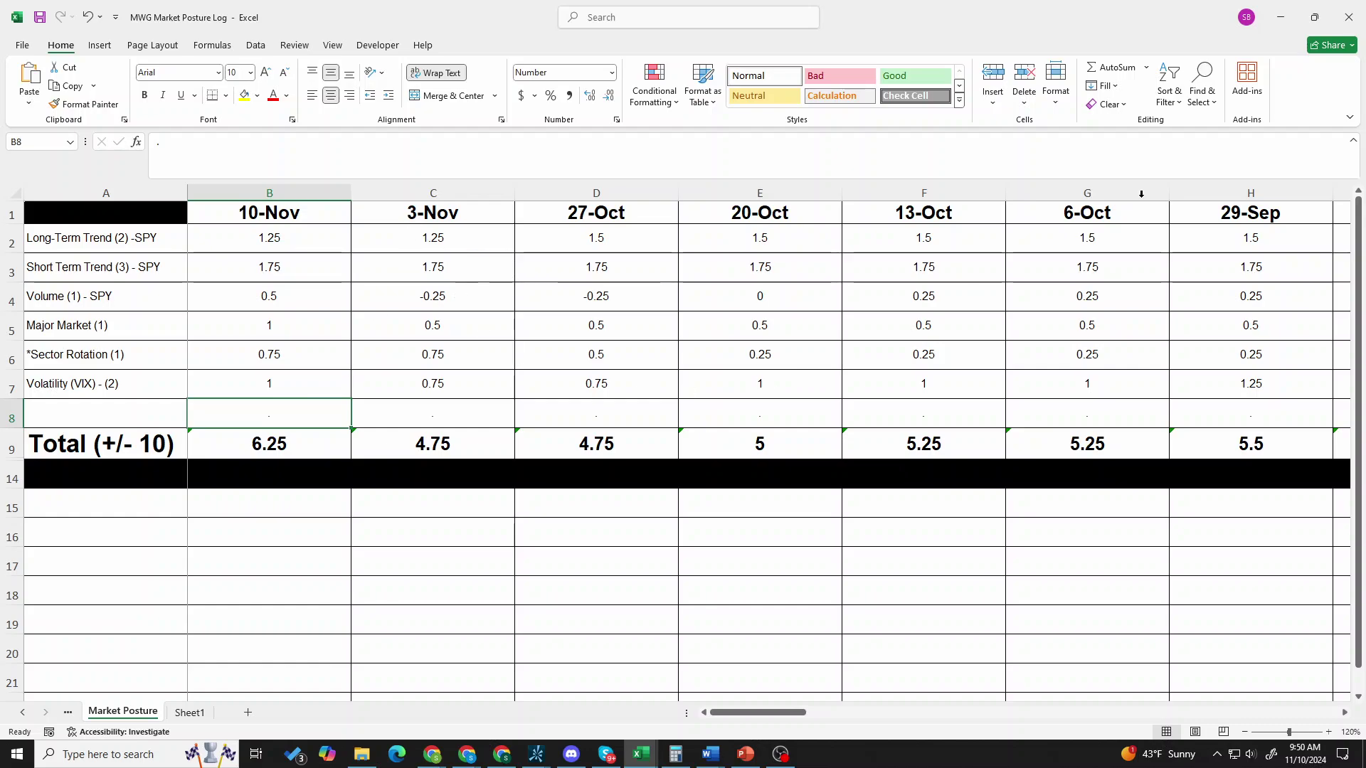
- Leave the posture log and return to the VIX chart in thinkorswim
click(1286, 20)
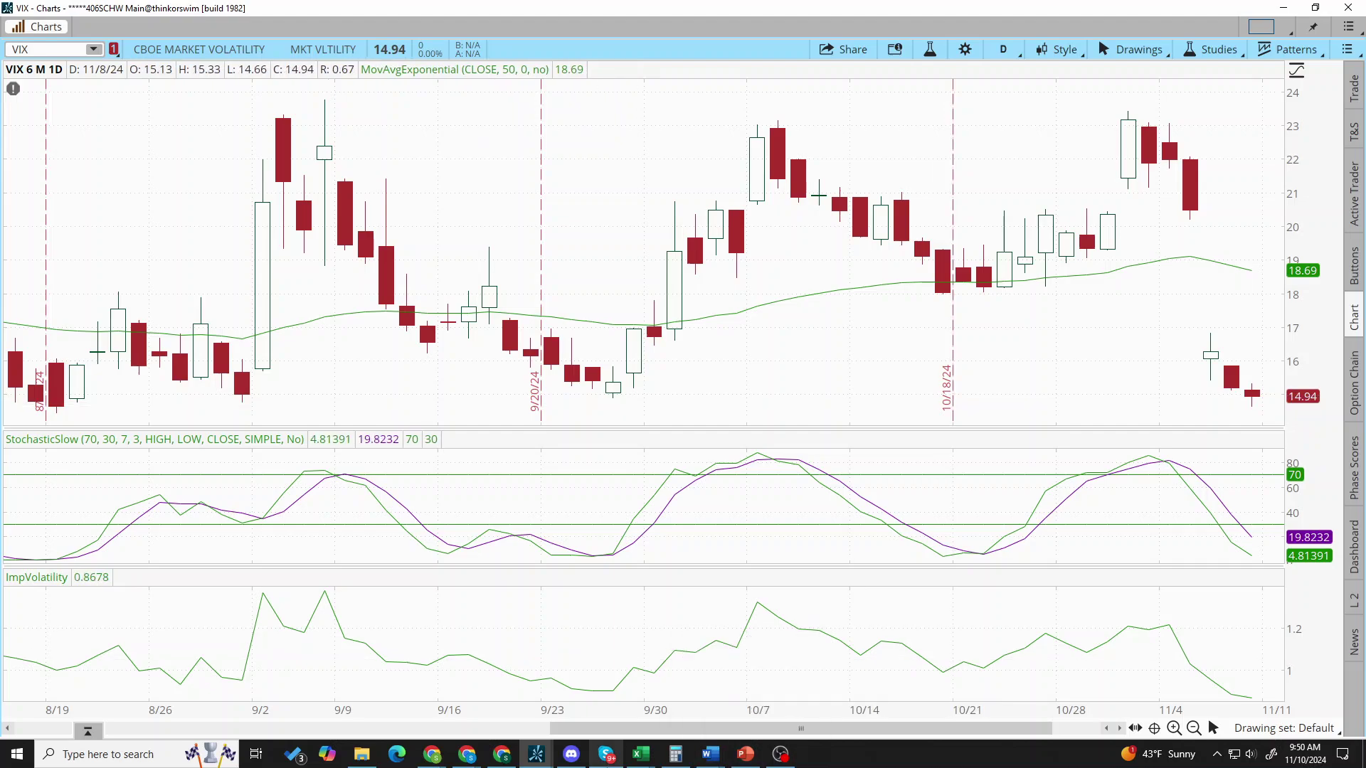
mouse_move(606, 754)
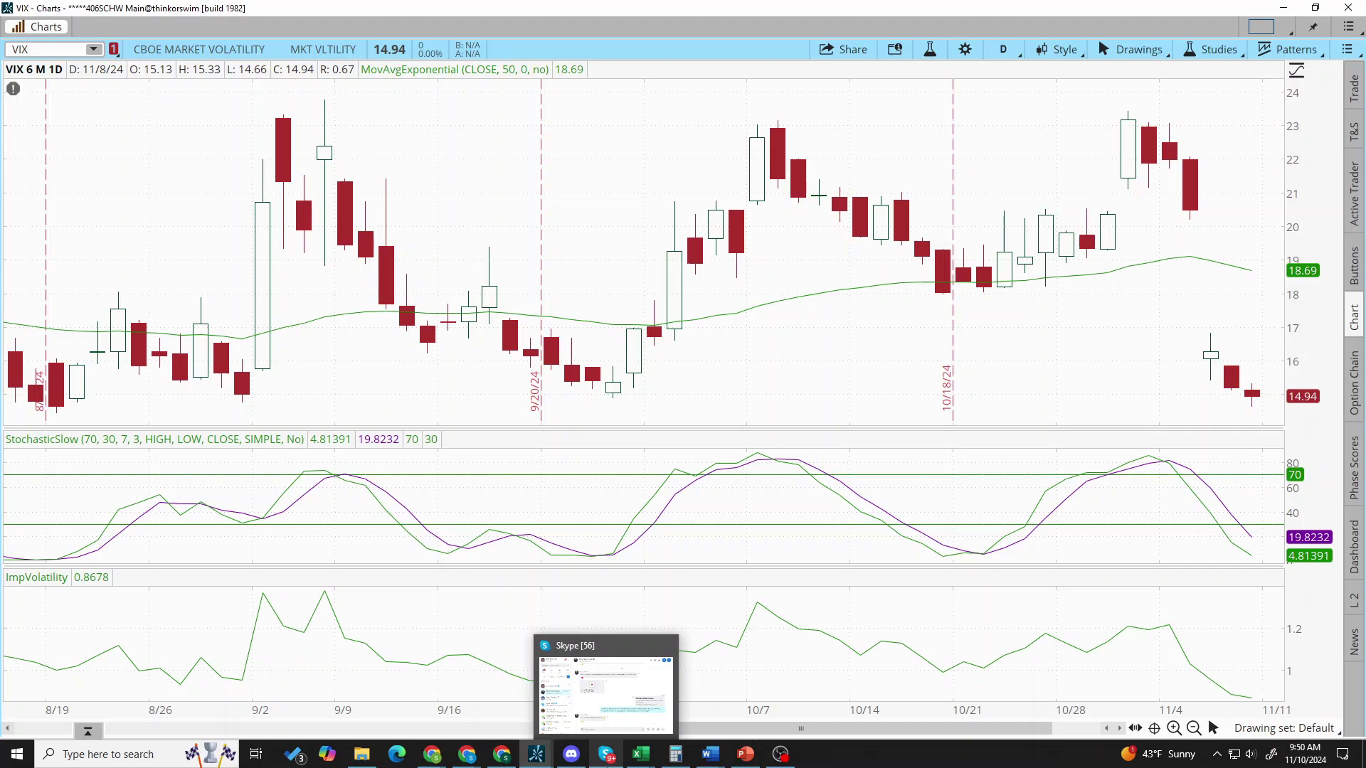